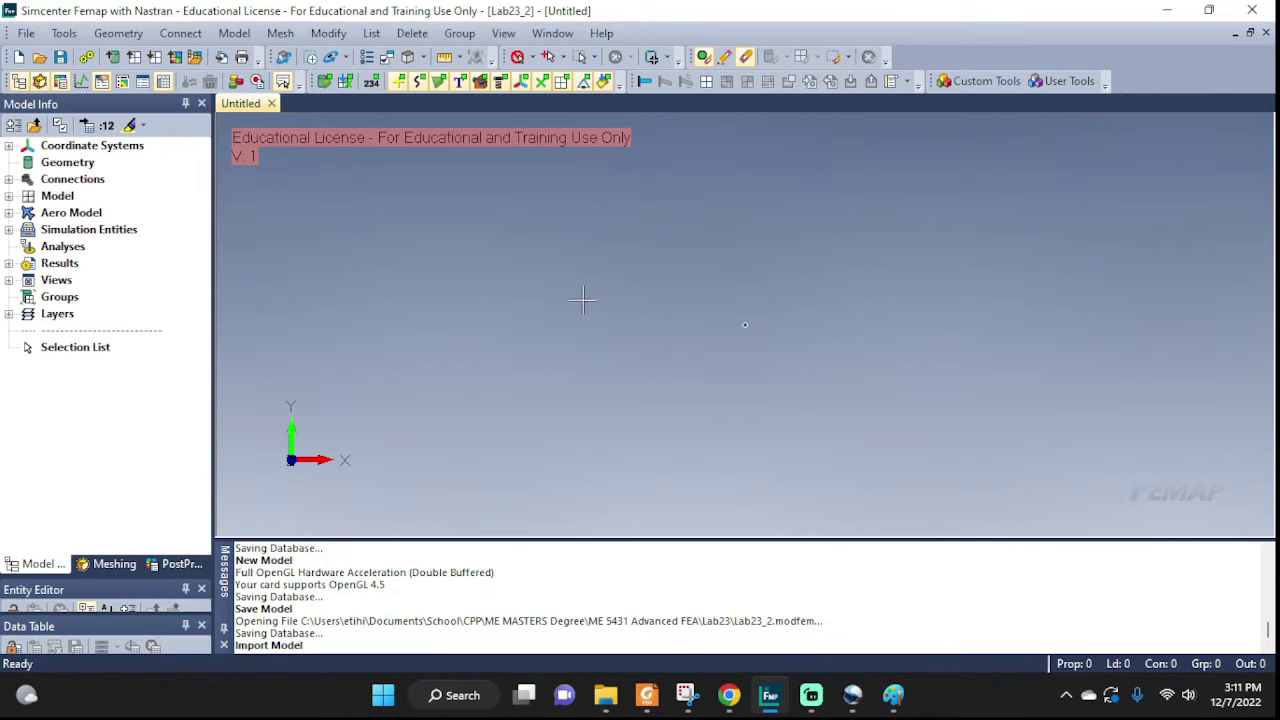
# Step: Draw Curve 1, a circle centred at 0,0,0 with its radius point along the X axis
pyautogui.click(118, 33)
pyautogui.moveTo(163, 121)
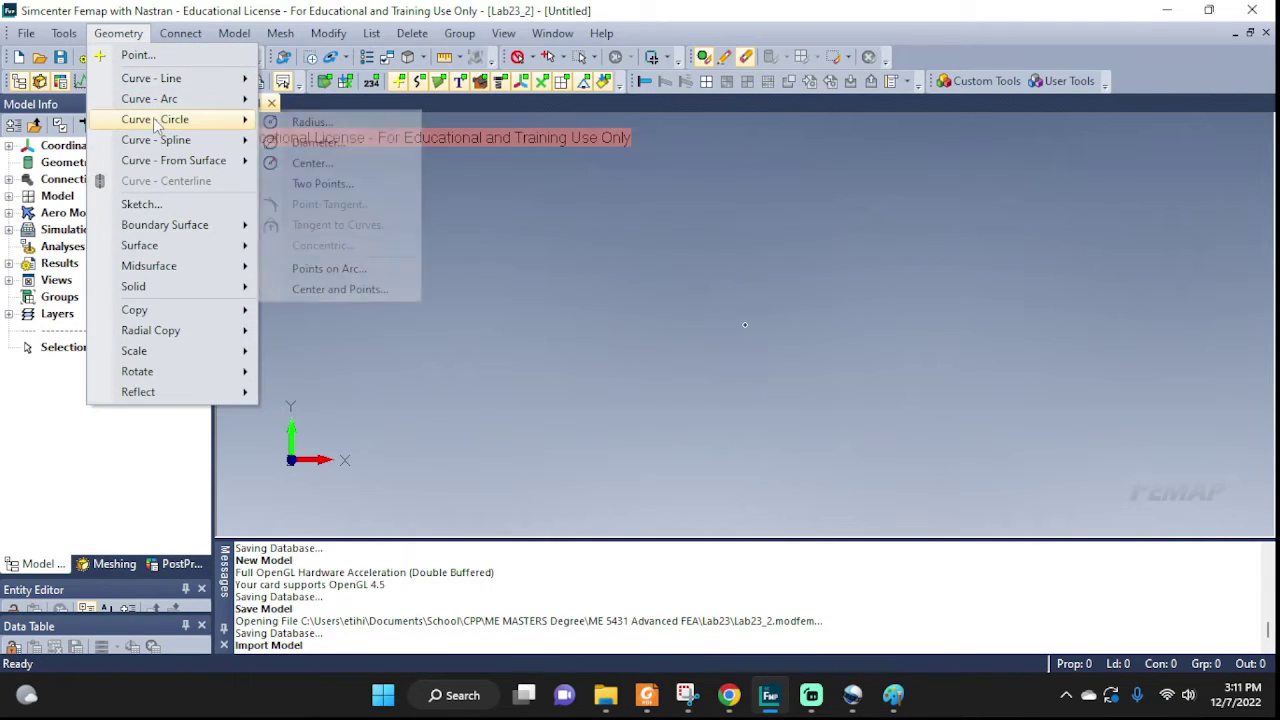
pyautogui.click(318, 122)
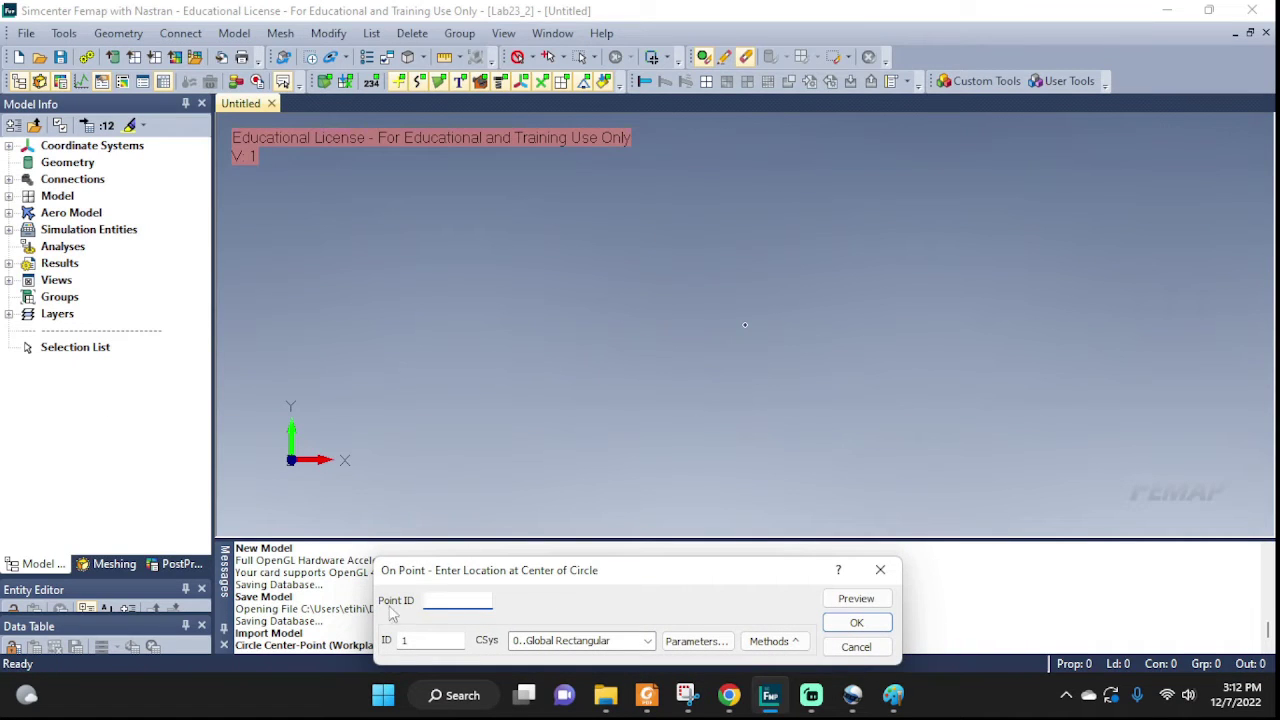
pyautogui.click(773, 641)
pyautogui.click(793, 263)
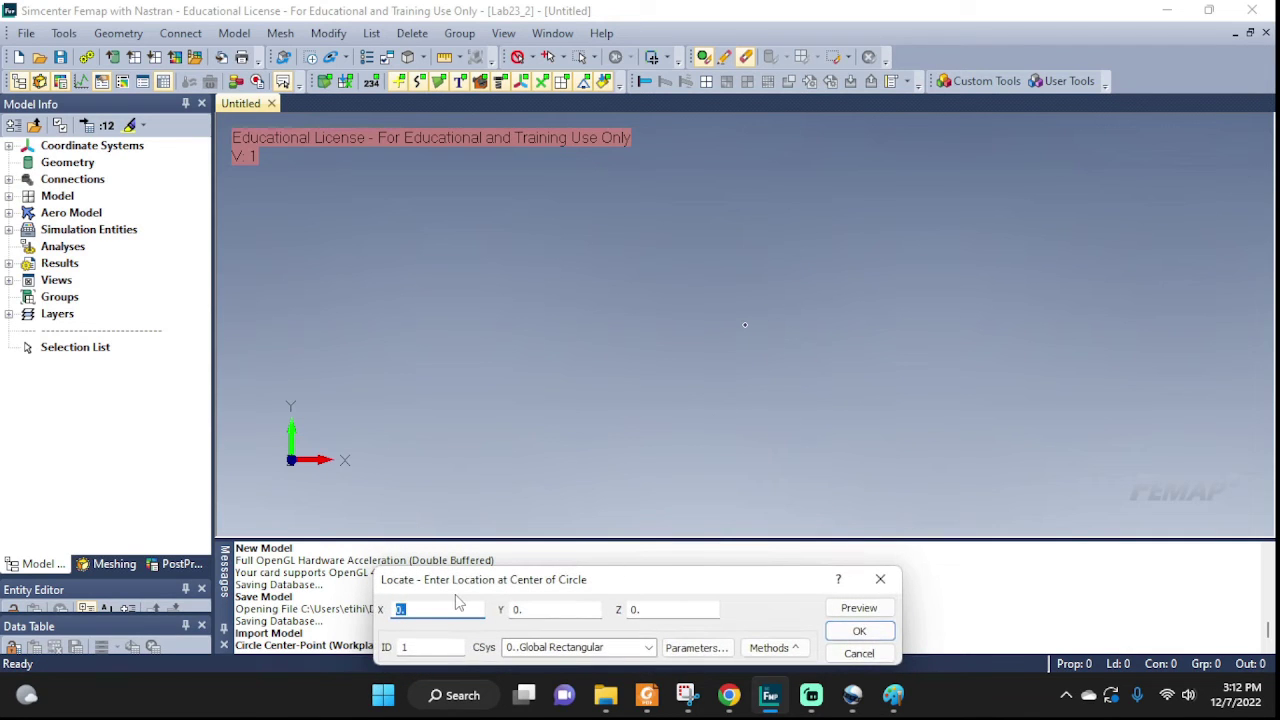
pyautogui.click(858, 631)
pyautogui.press('Return')
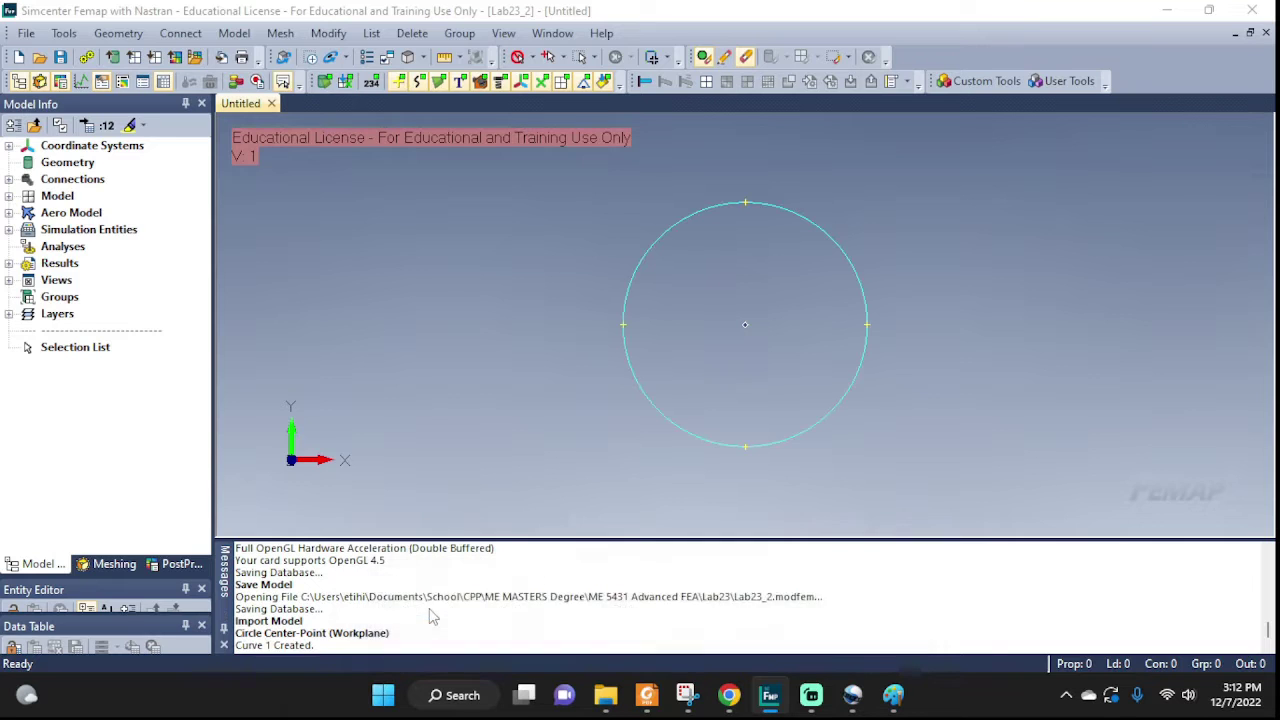
# Step: Start a surface extrusion and pick circle Curve 1 as the curve to extrude
pyautogui.click(868, 656)
pyautogui.click(118, 38)
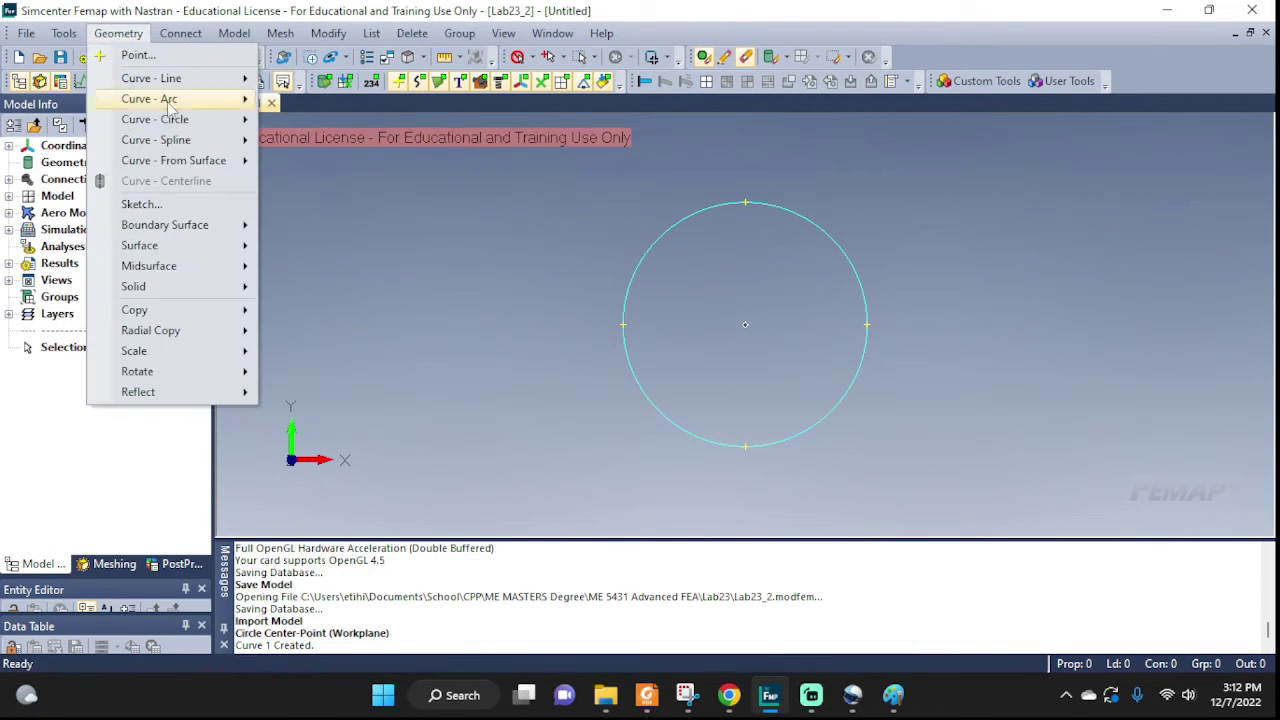
pyautogui.moveTo(175, 274)
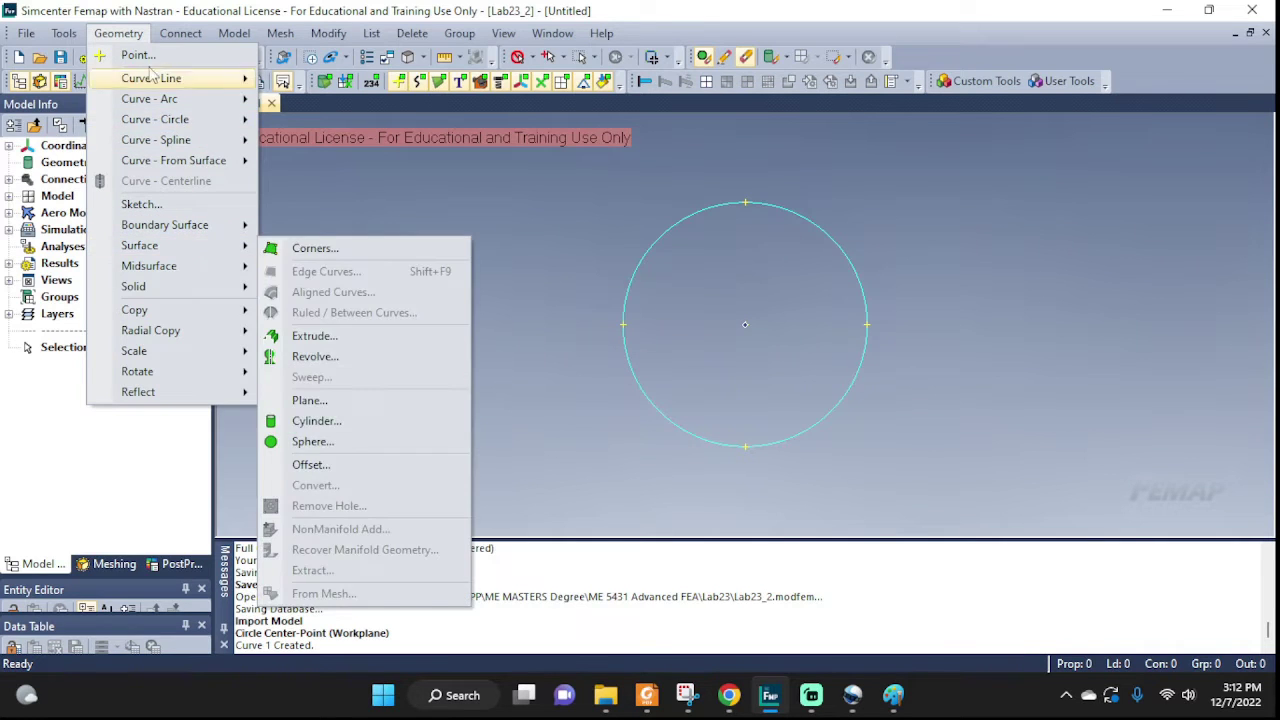
pyautogui.moveTo(180, 40)
pyautogui.moveTo(140, 38)
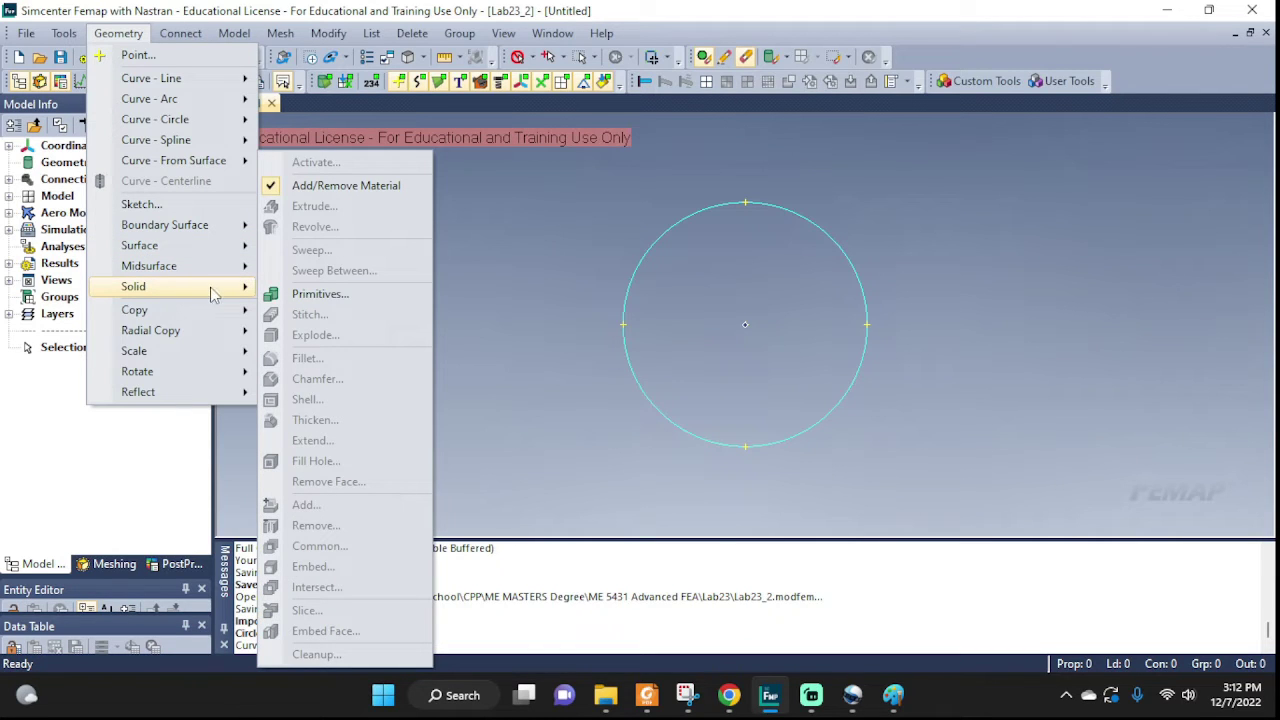
pyautogui.moveTo(165, 250)
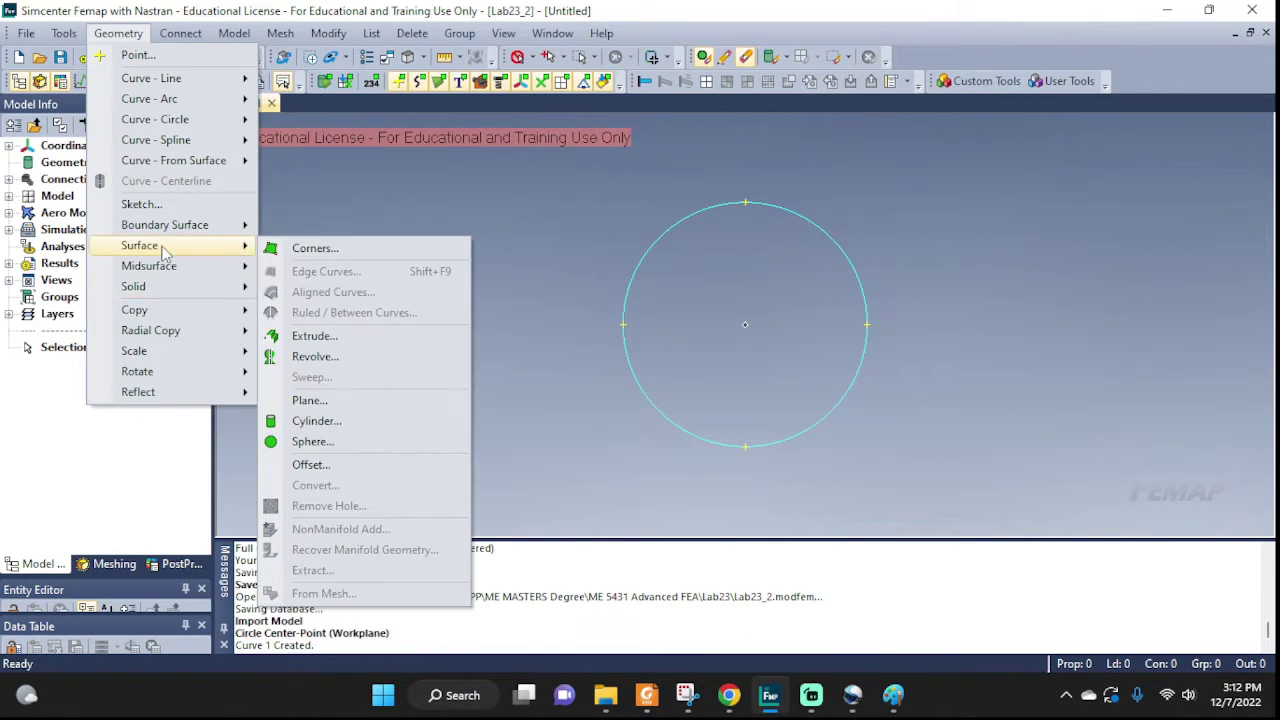
pyautogui.click(328, 336)
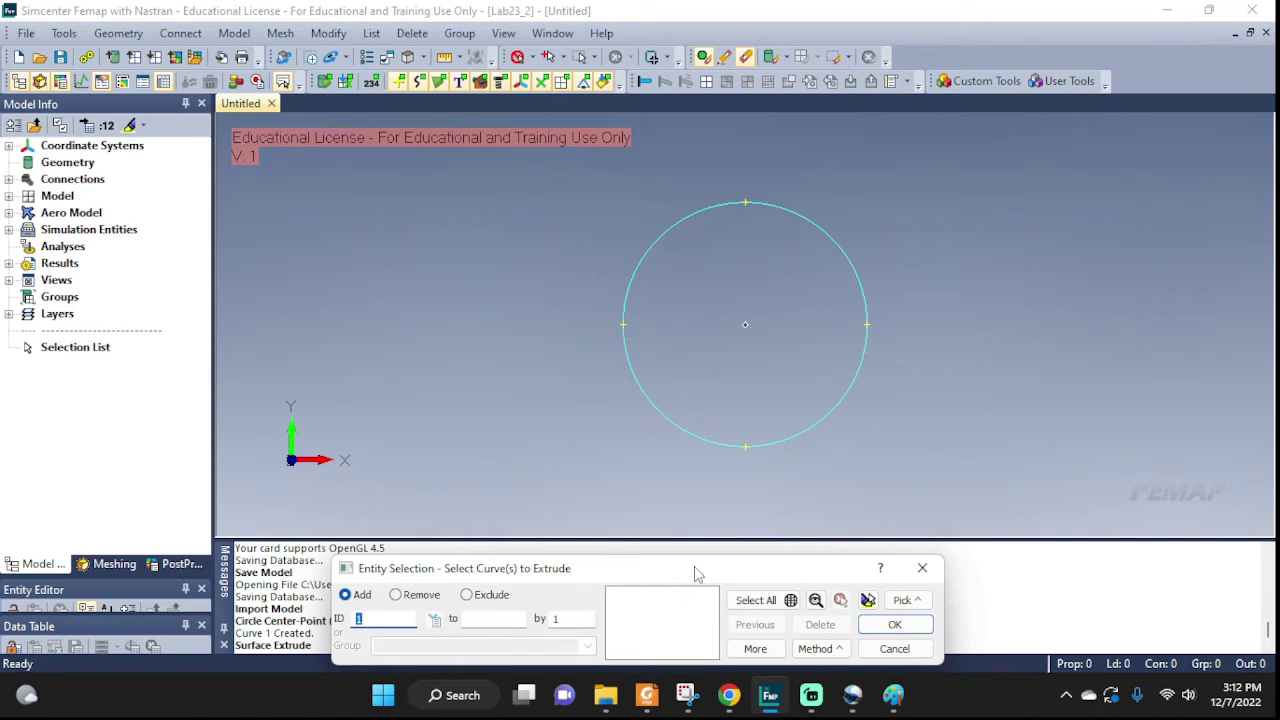
pyautogui.click(672, 410)
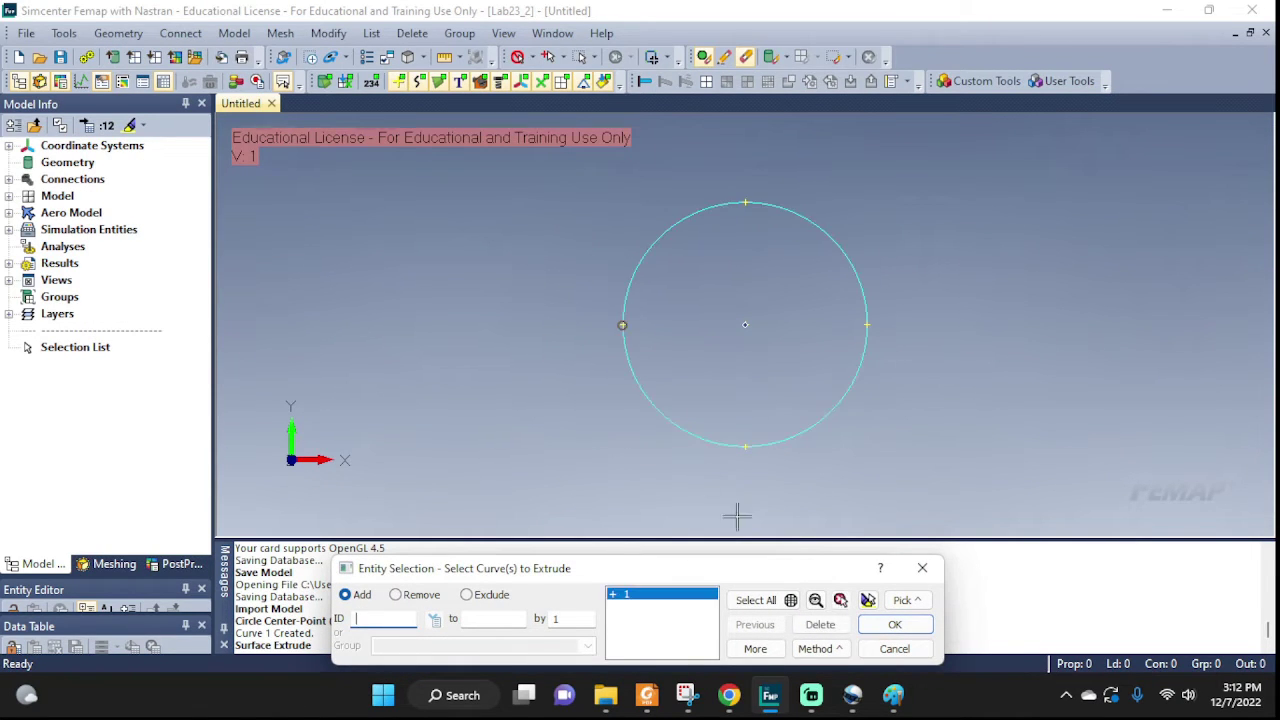
pyautogui.click(895, 625)
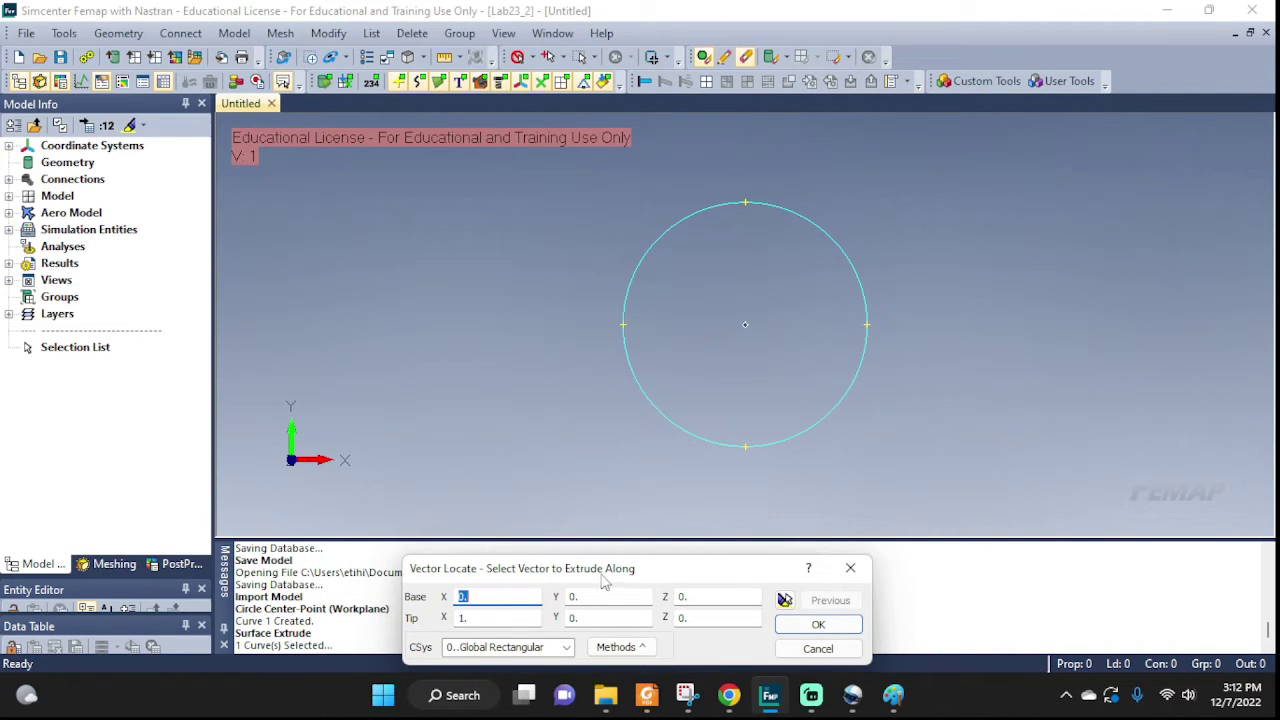
# Step: Extrude the circle along the Z axis by setting the direction tip to 0,0,1
pyautogui.moveTo(703, 457); pyautogui.dragTo(557, 450, button='middle')
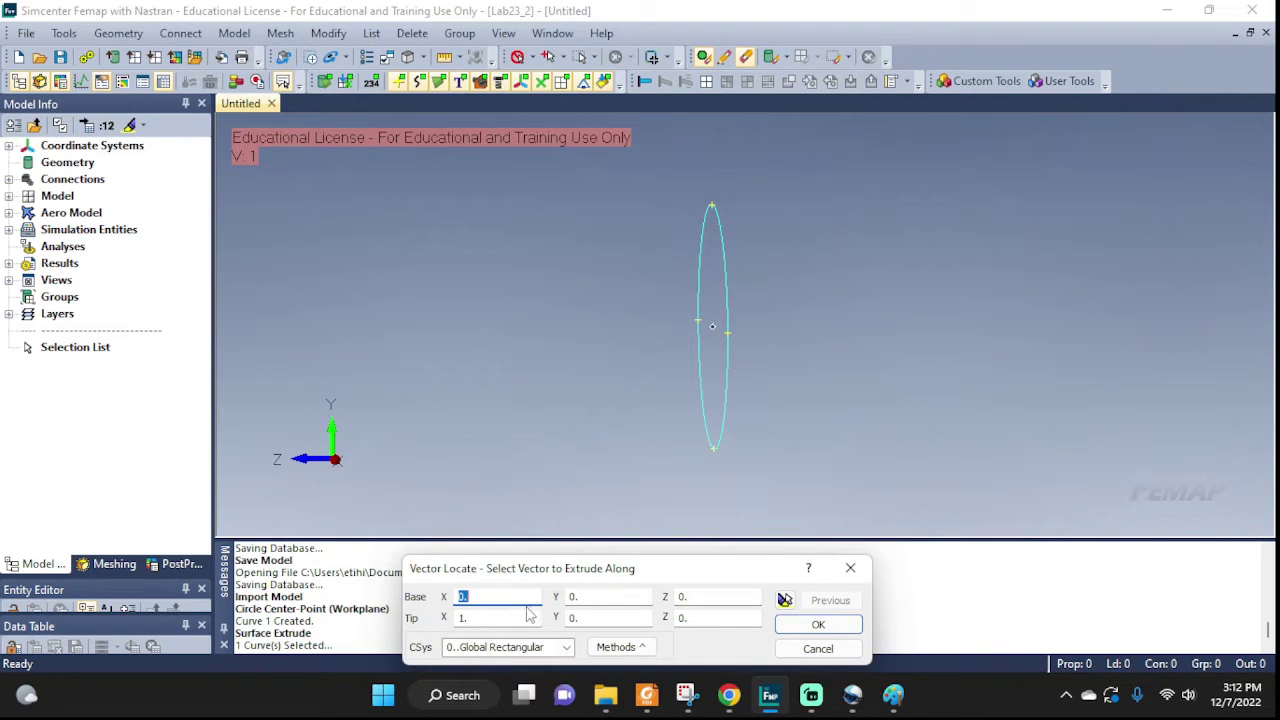
pyautogui.click(474, 619)
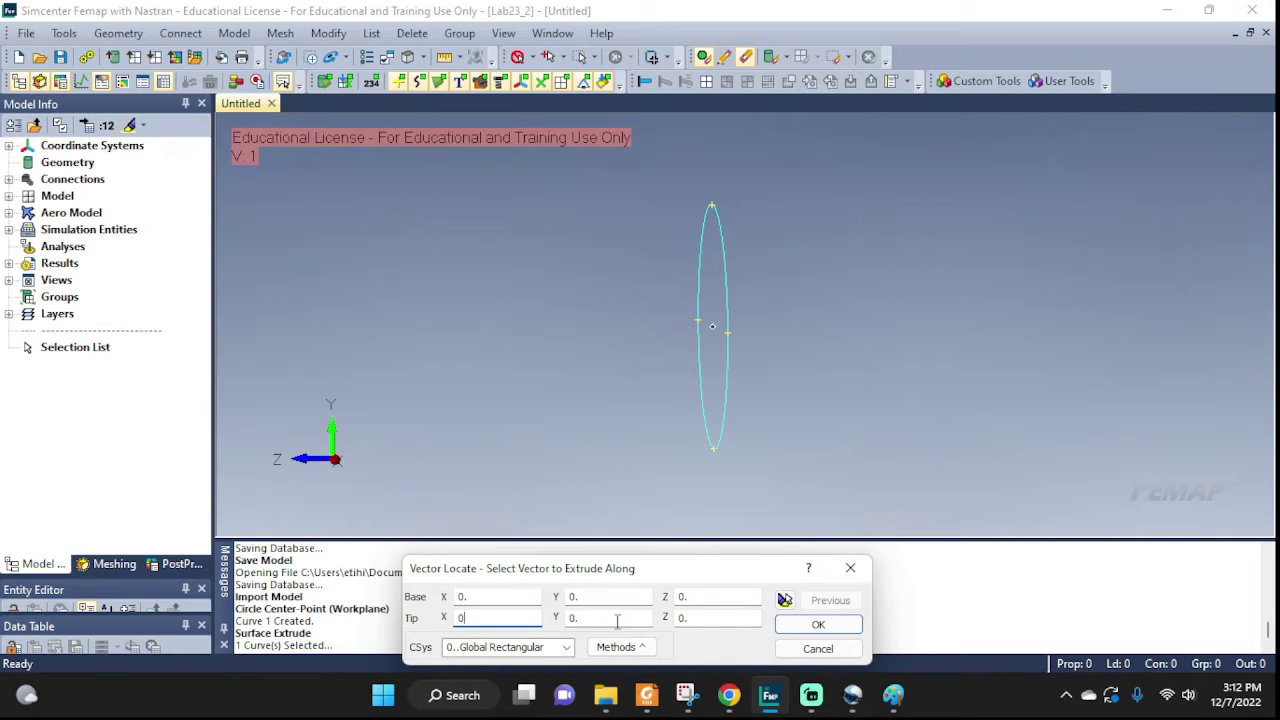
pyautogui.write('0')
pyautogui.click(716, 618)
pyautogui.write('1')
pyautogui.click(817, 624)
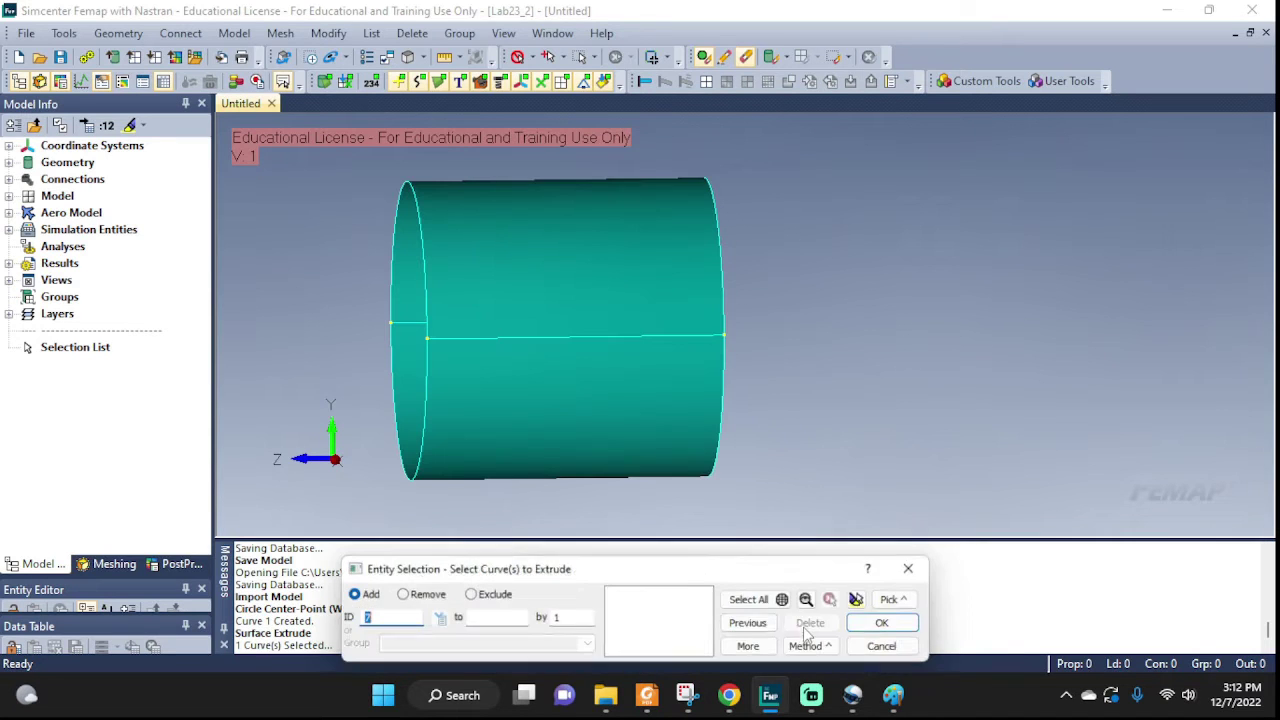
pyautogui.click(895, 648)
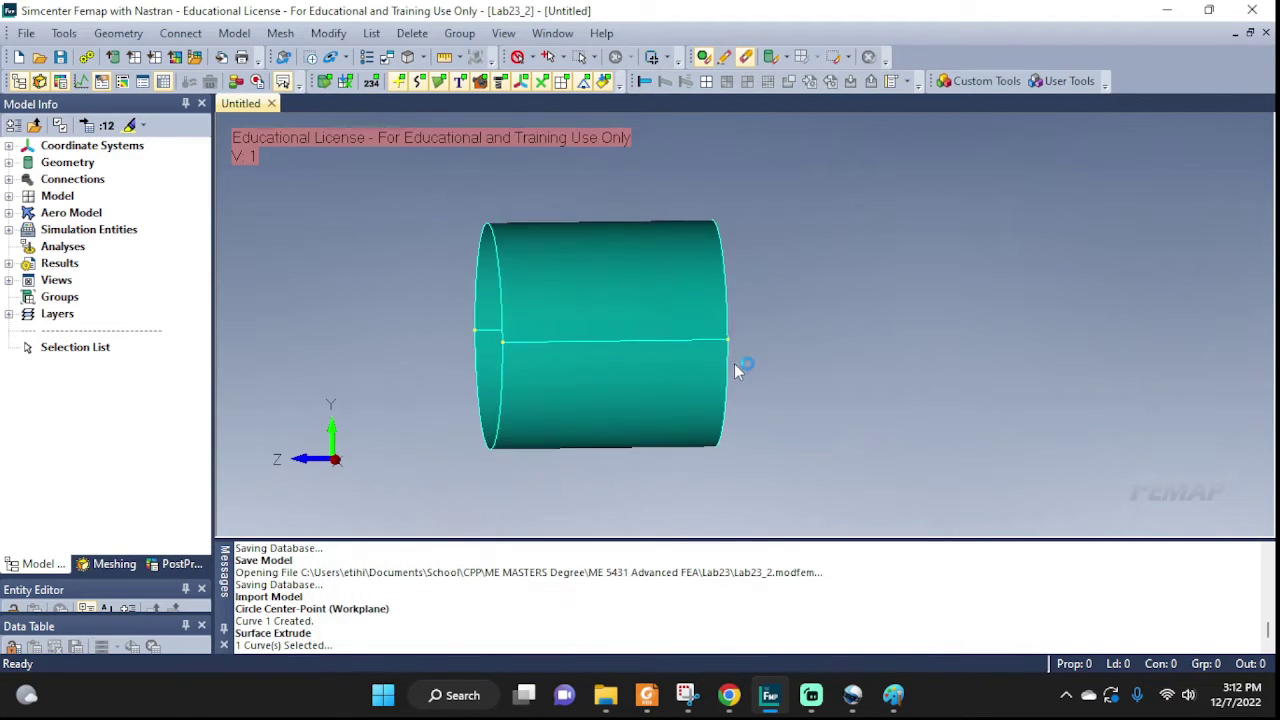
pyautogui.moveTo(740, 380); pyautogui.dragTo(823, 397, button='middle')
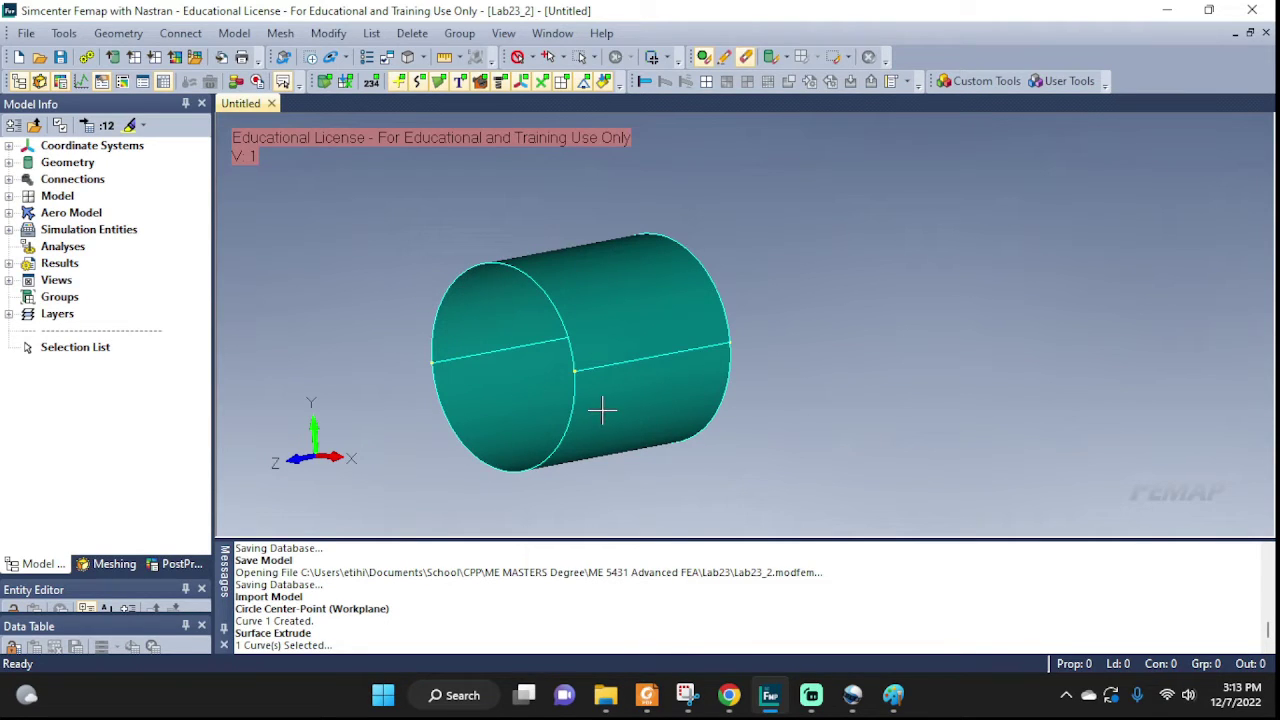
pyautogui.moveTo(651, 380); pyautogui.dragTo(674, 383, button='middle')
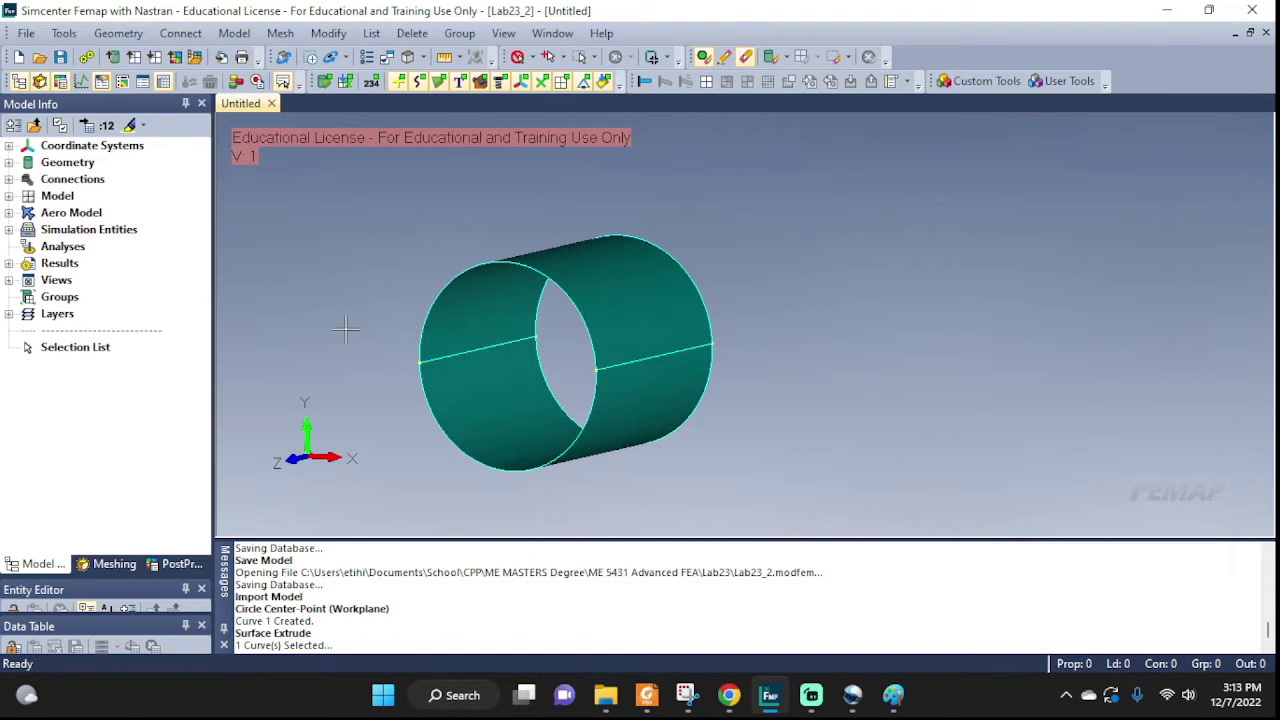
pyautogui.keyDown('ctrl'); pyautogui.moveTo(444, 340); pyautogui.dragTo(660, 303, button='middle'); pyautogui.keyUp('ctrl')
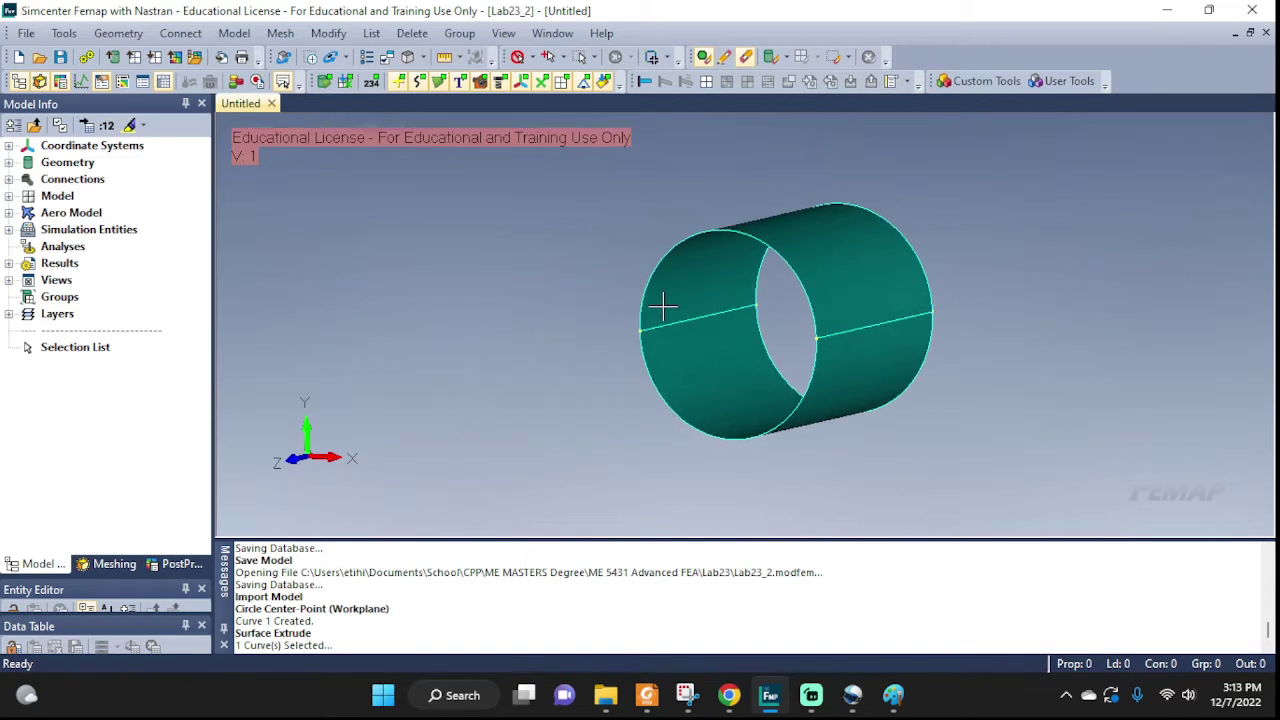
pyautogui.moveTo(851, 371); pyautogui.dragTo(760, 320, button='middle')
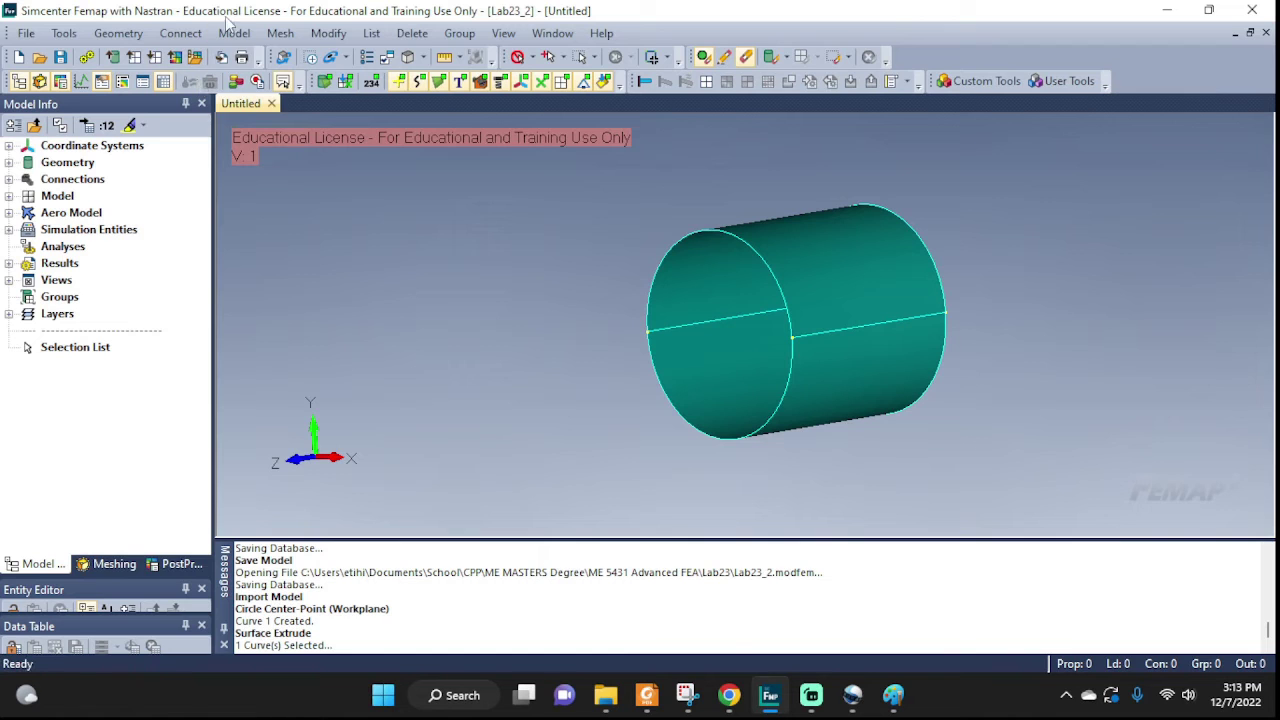
# Step: Create isotropic material M1 with Young's modulus 60e9 and Poisson's ratio .33
pyautogui.click(234, 33)
pyautogui.click(300, 120)
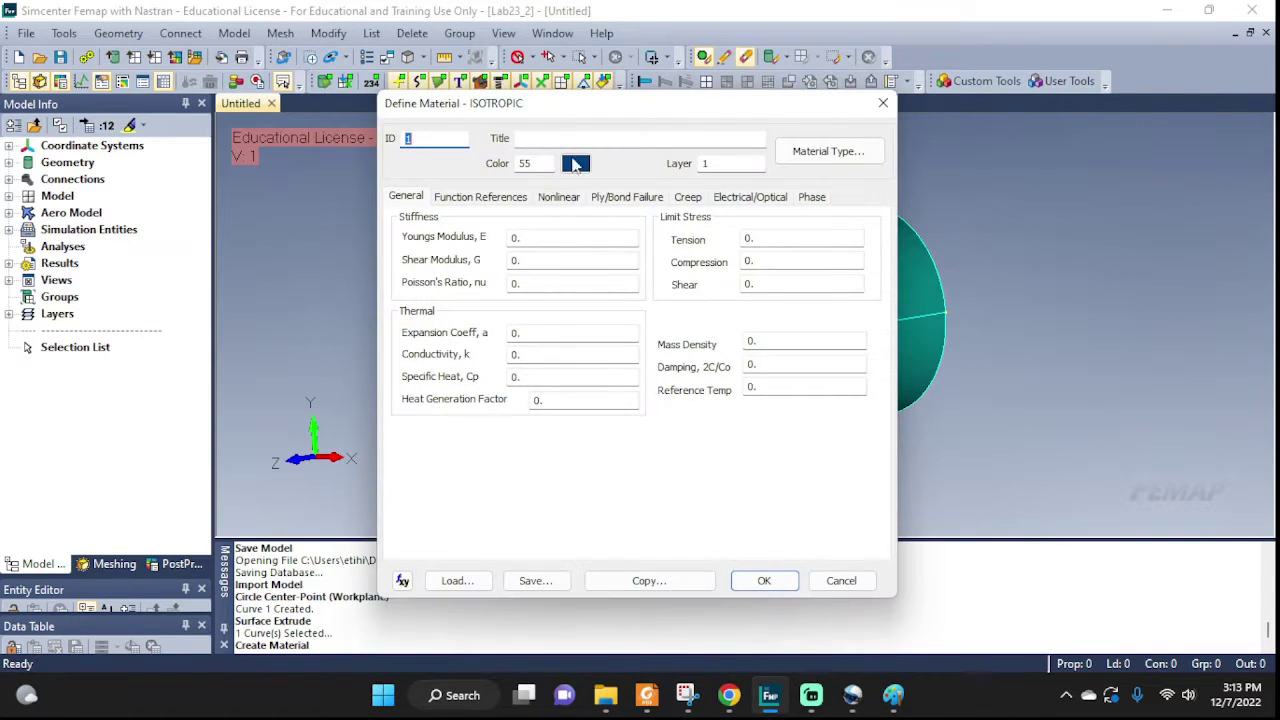
pyautogui.click(568, 137)
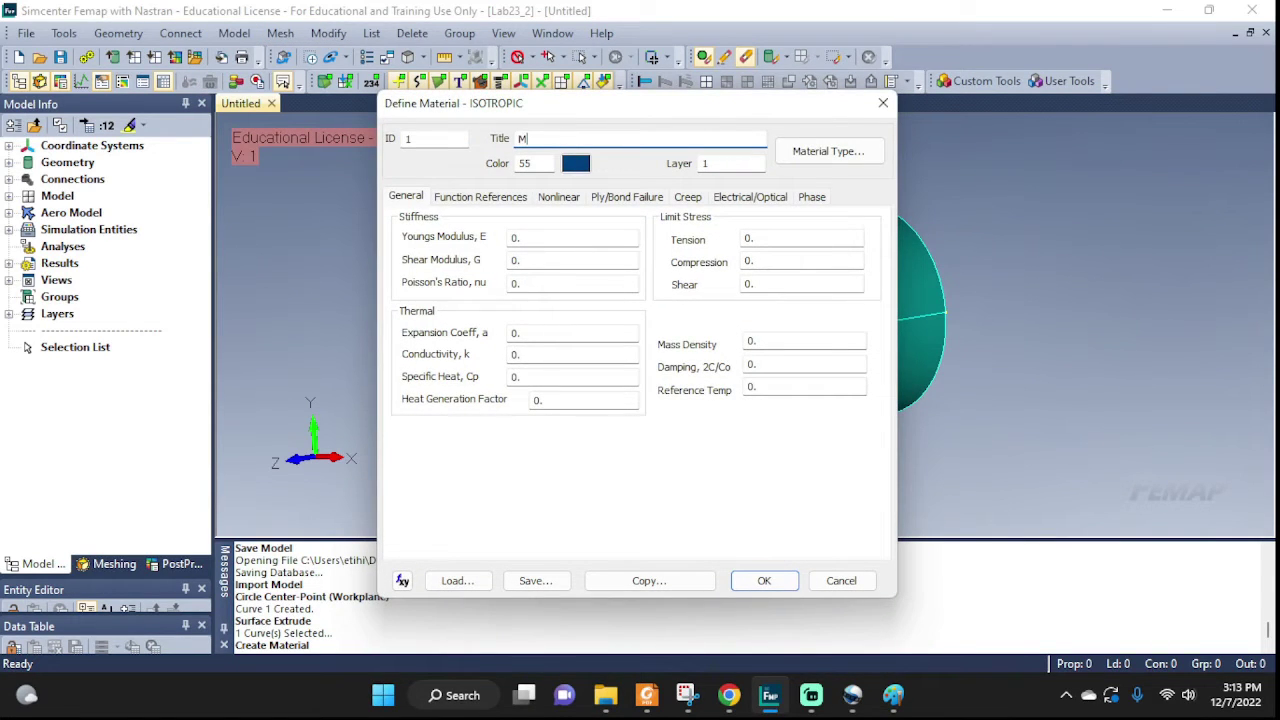
pyautogui.write('M1')
pyautogui.click(550, 236)
pyautogui.click(520, 283)
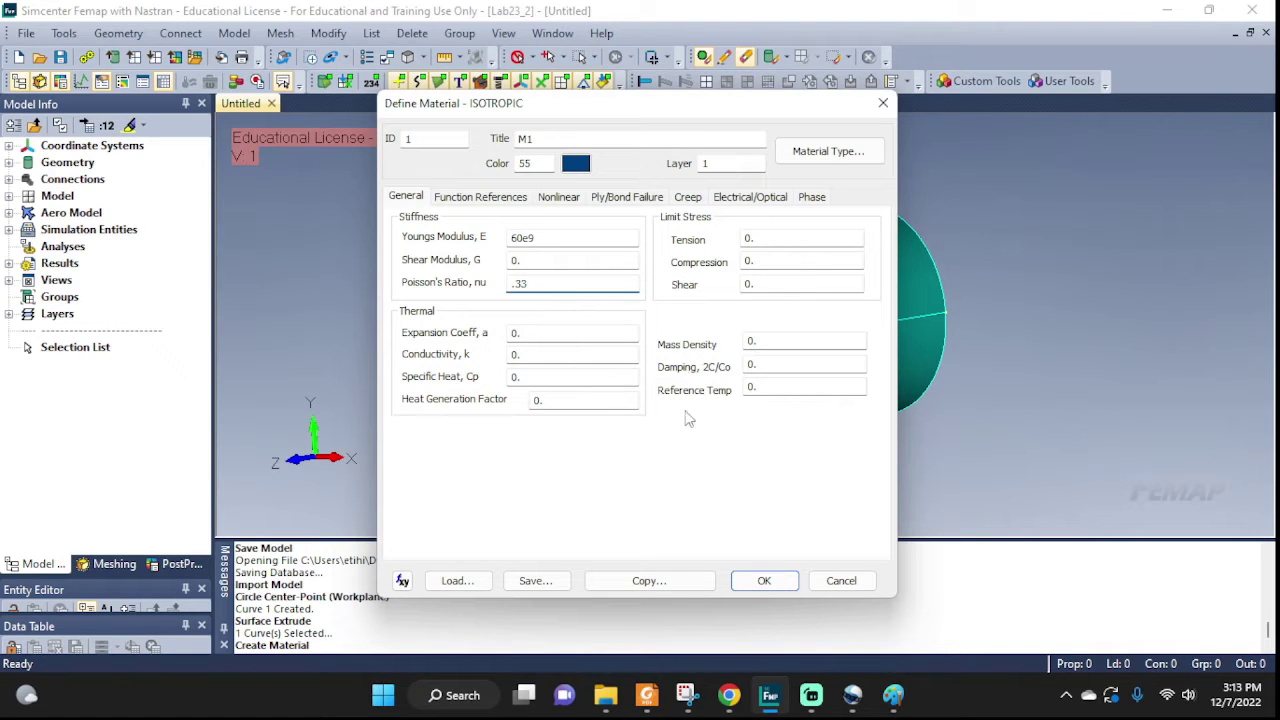
pyautogui.click(763, 581)
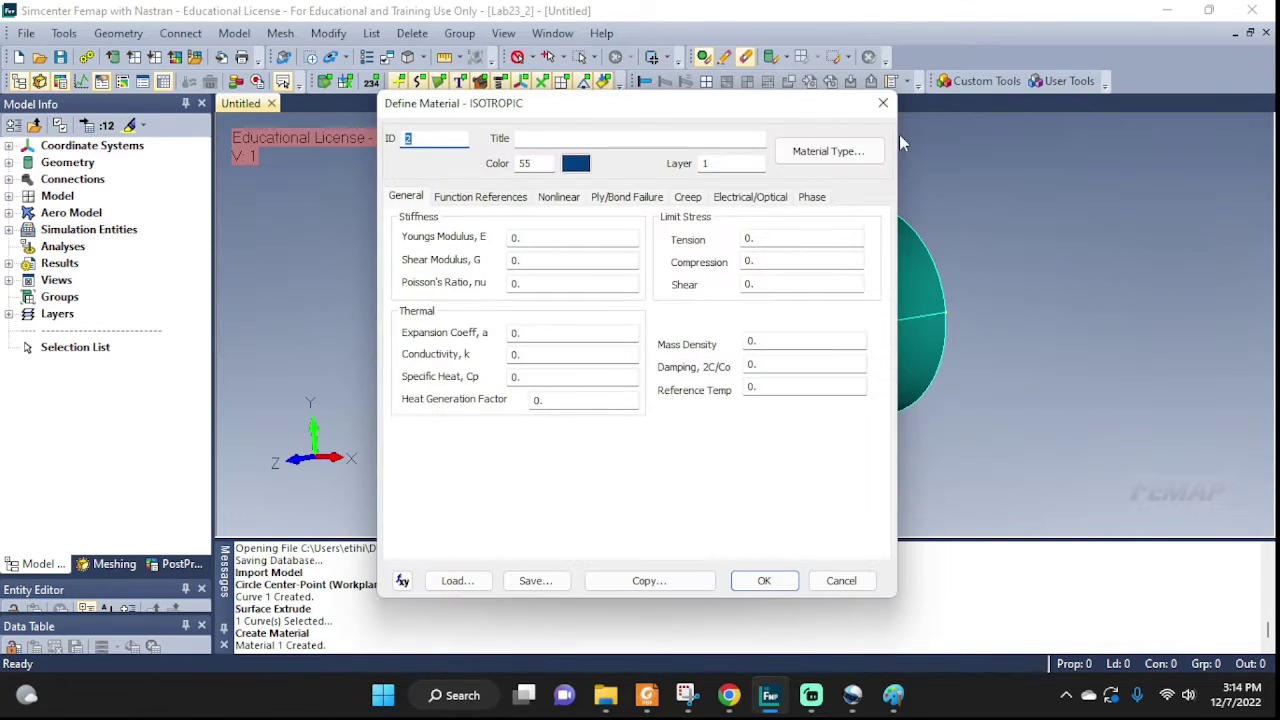
pyautogui.click(881, 104)
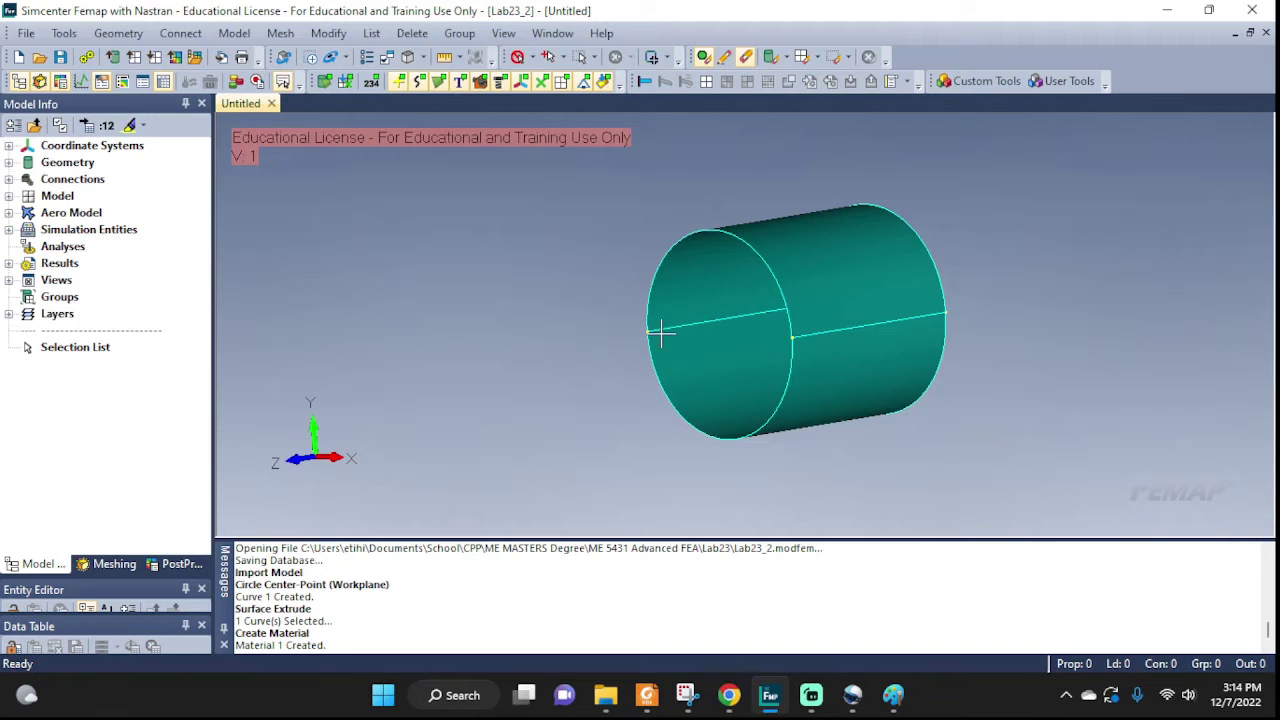
# Step: Define plate property P1 using material M1 with thickness 0.1
pyautogui.click(248, 36)
pyautogui.click(268, 137)
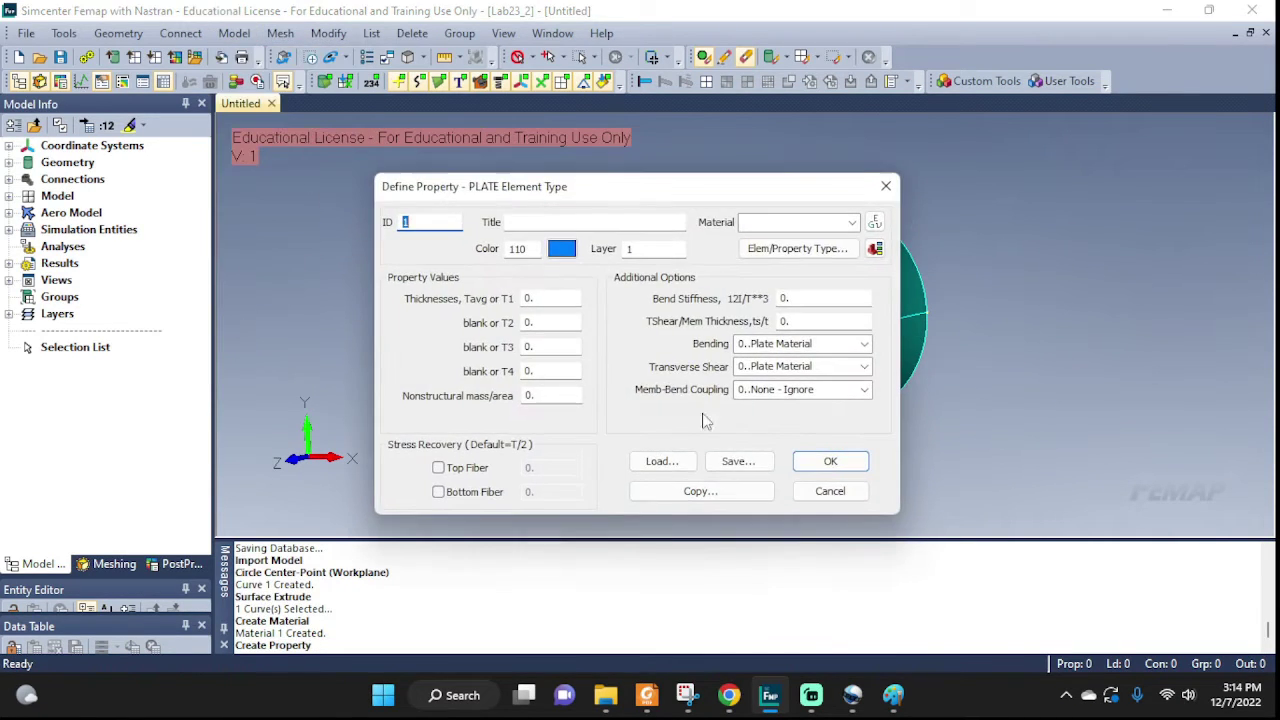
pyautogui.click(656, 221)
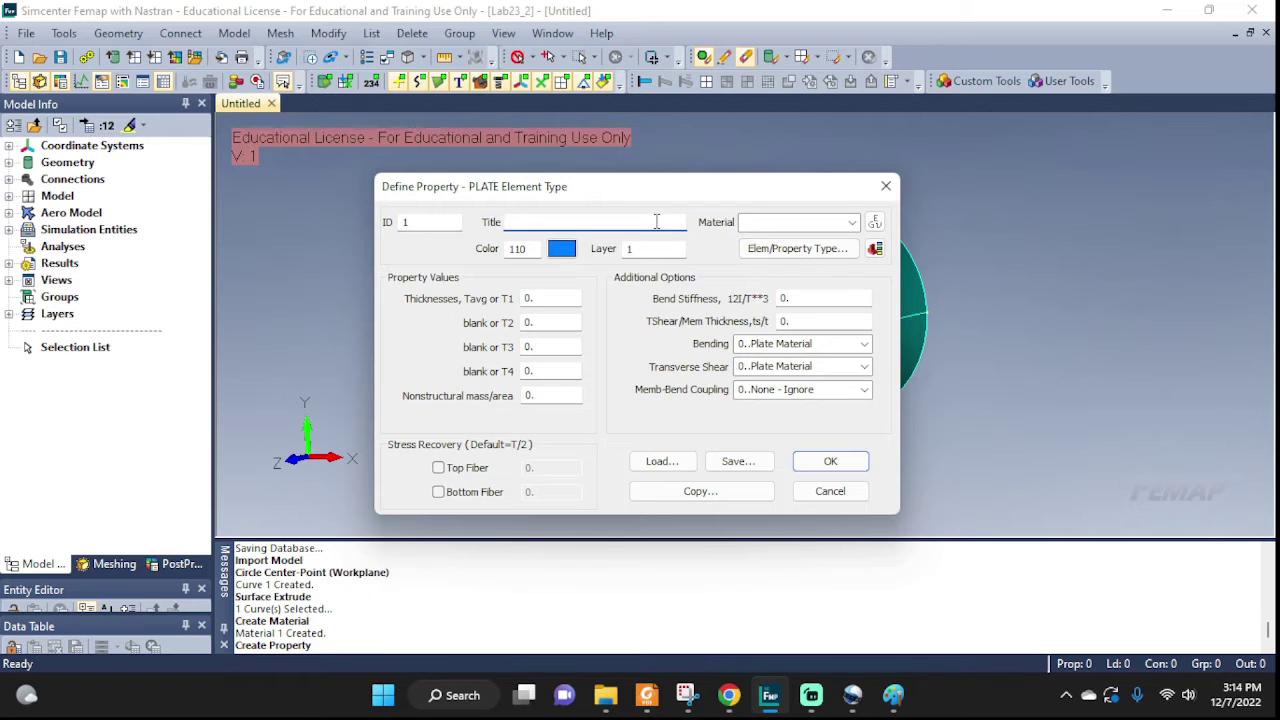
pyautogui.click(852, 222)
pyautogui.click(800, 240)
pyautogui.click(800, 248)
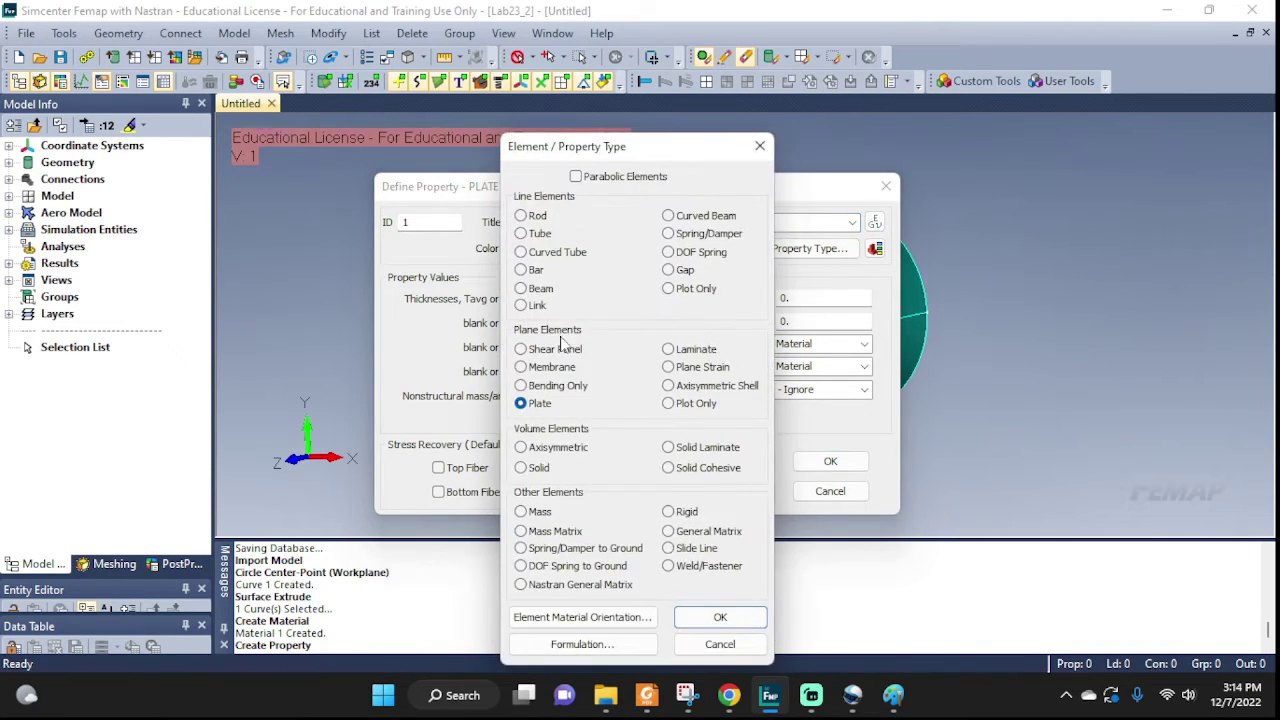
pyautogui.click(722, 618)
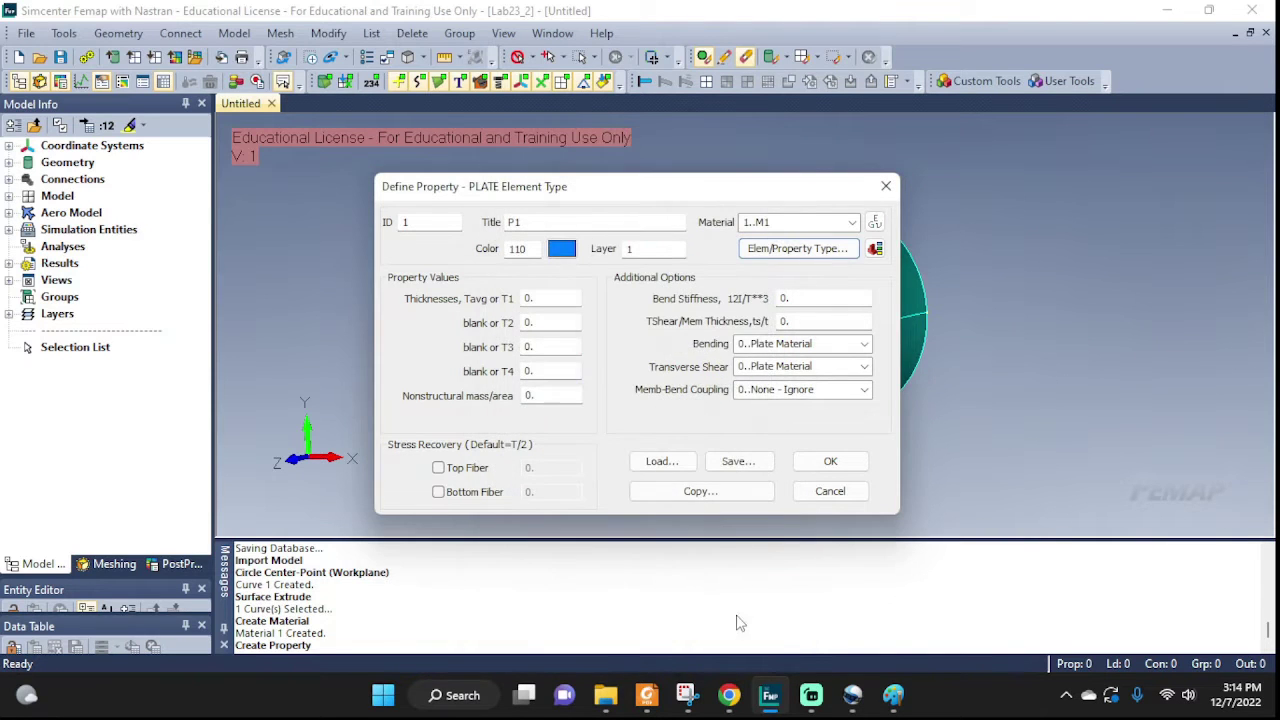
pyautogui.click(562, 300)
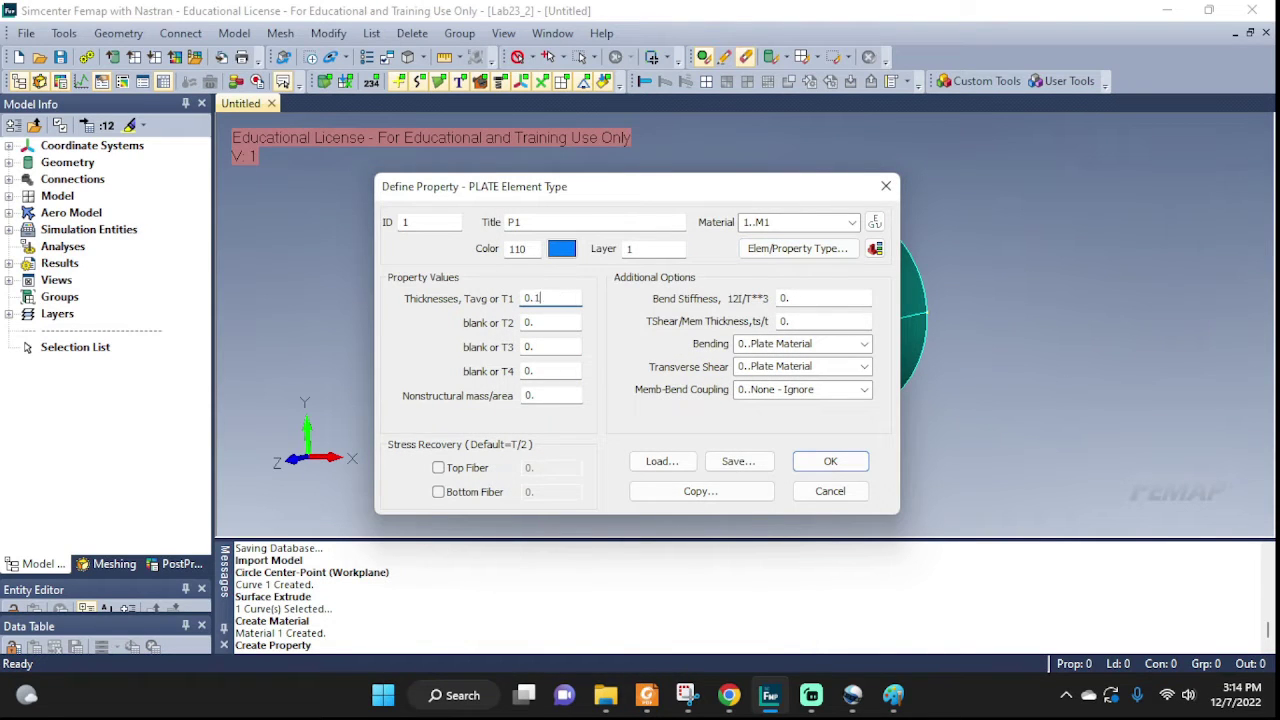
pyautogui.click(830, 461)
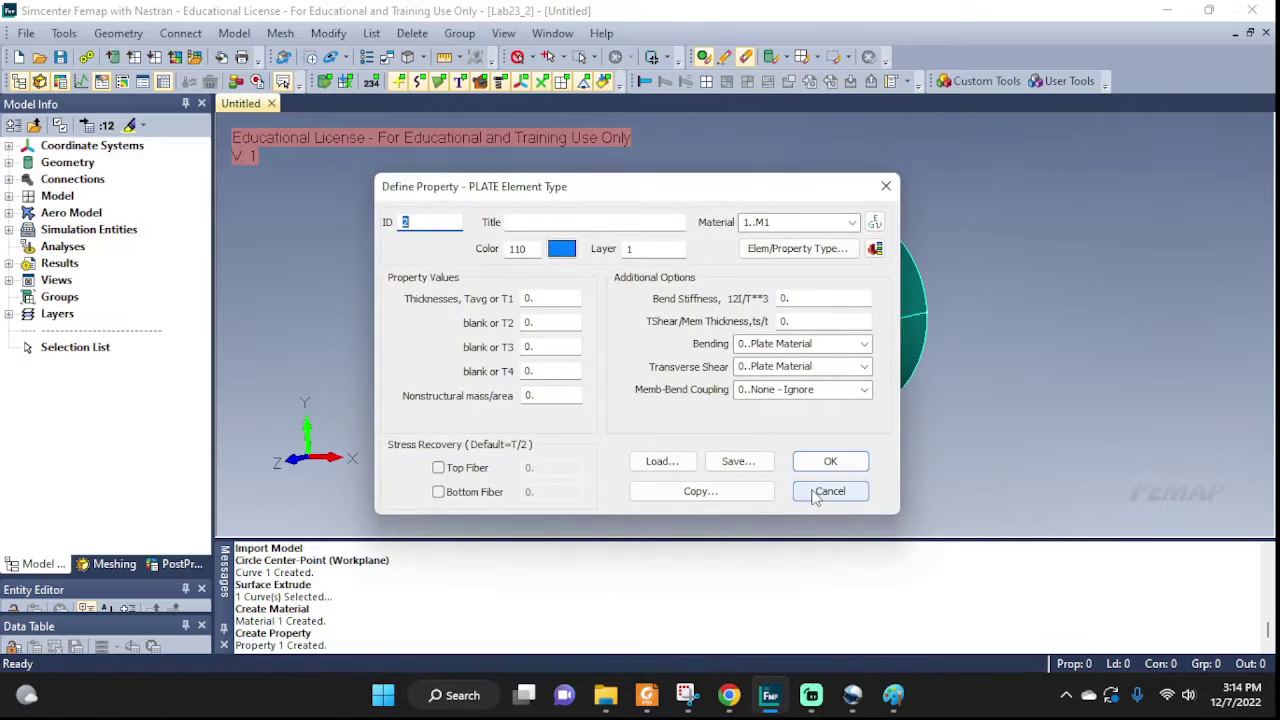
# Step: Apply the automatic 0.230088 mesh size to both cylinder surfaces
pyautogui.click(828, 491)
pyautogui.click(280, 33)
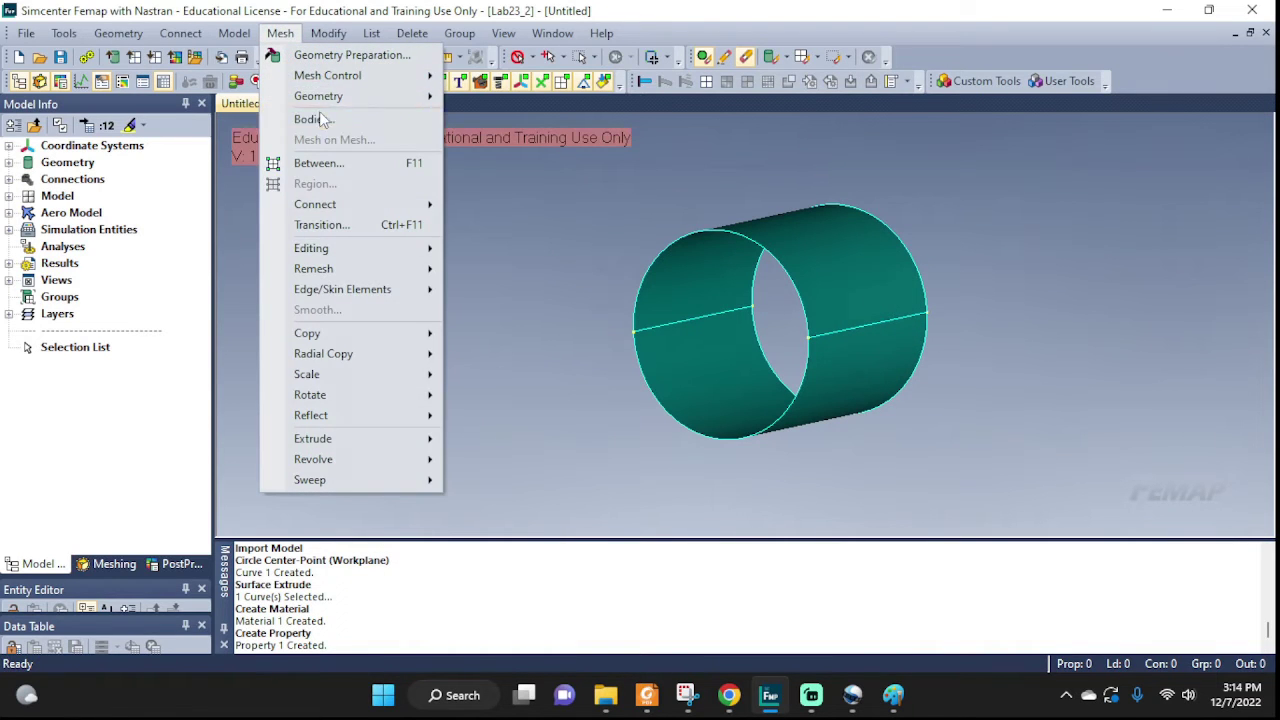
pyautogui.moveTo(310, 80)
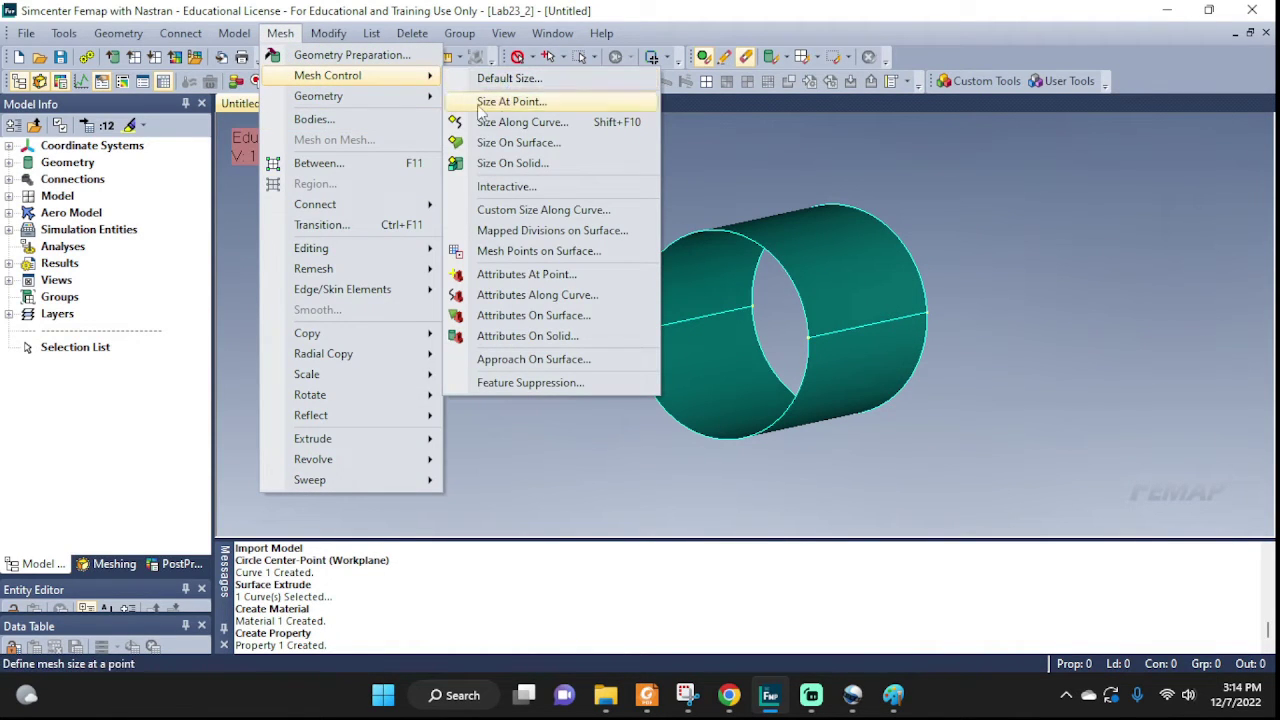
pyautogui.click(502, 146)
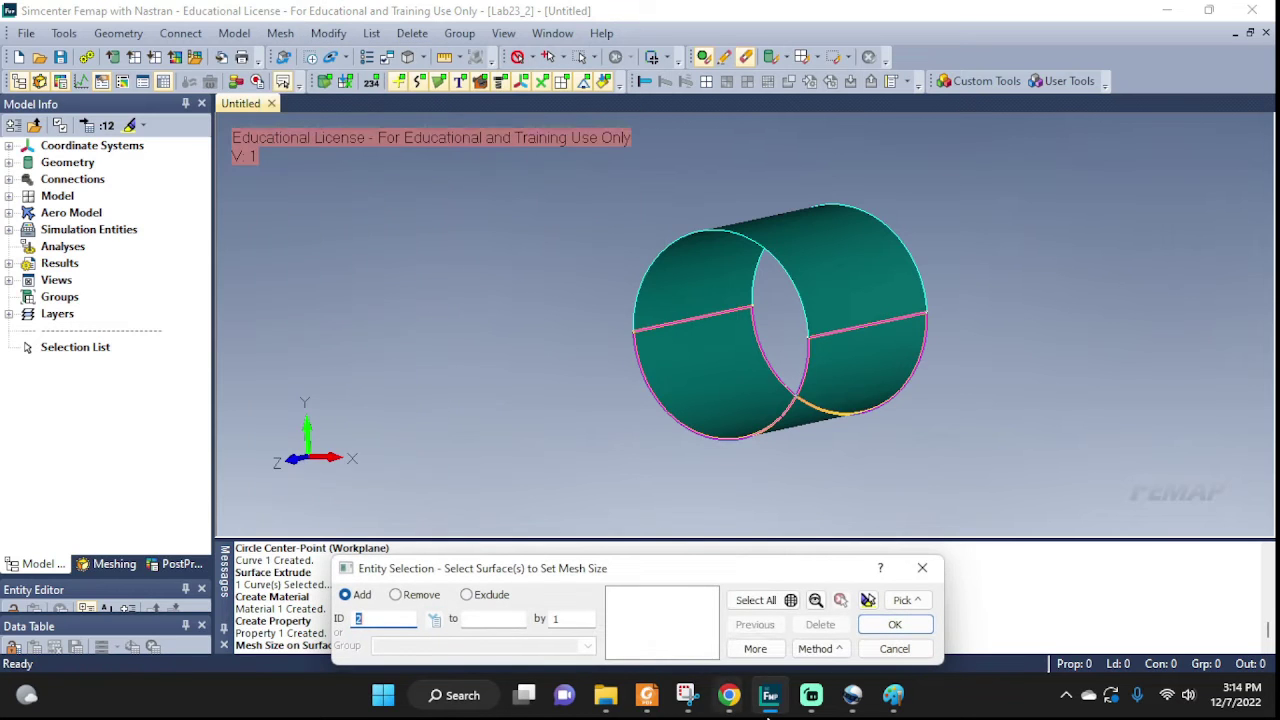
pyautogui.click(756, 600)
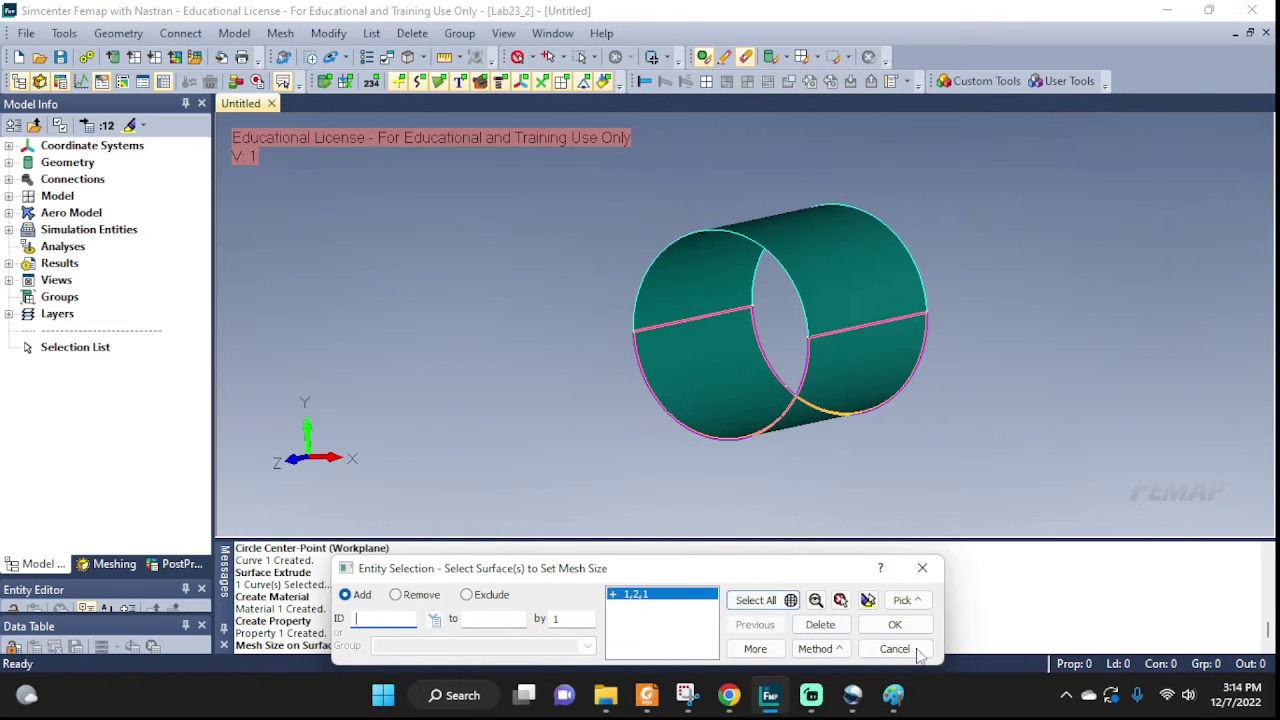
pyautogui.click(897, 625)
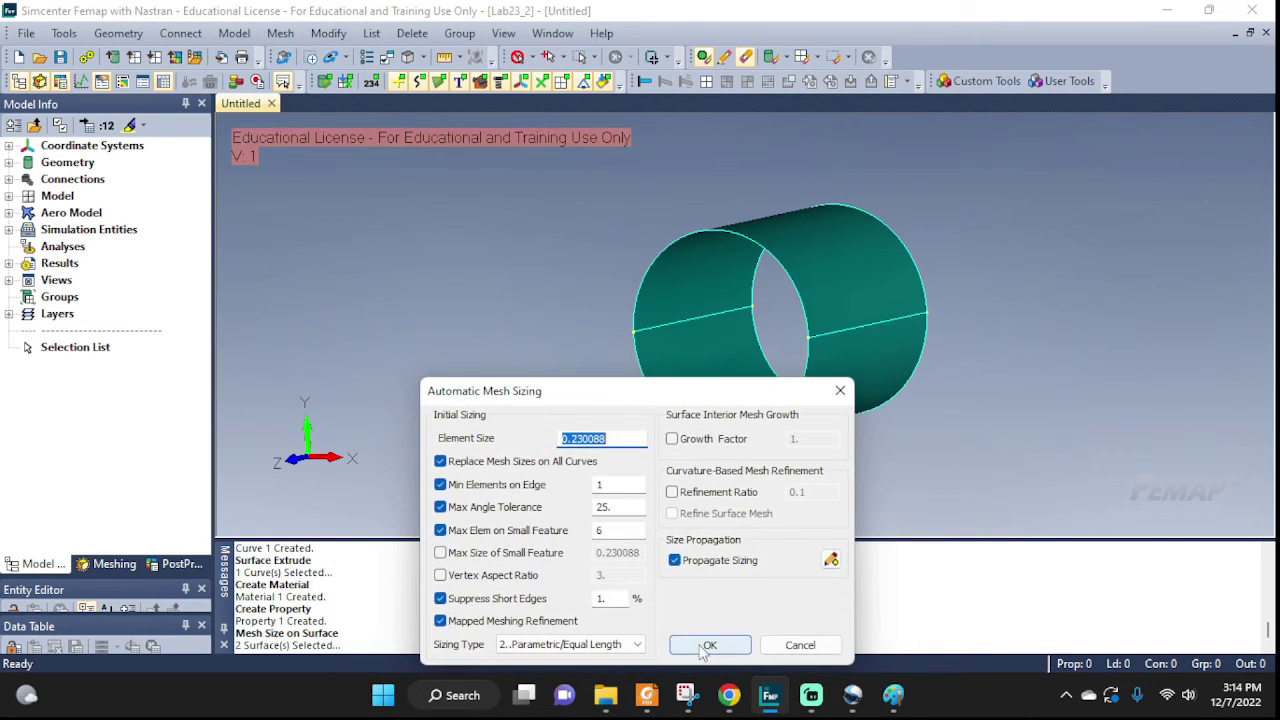
pyautogui.click(707, 646)
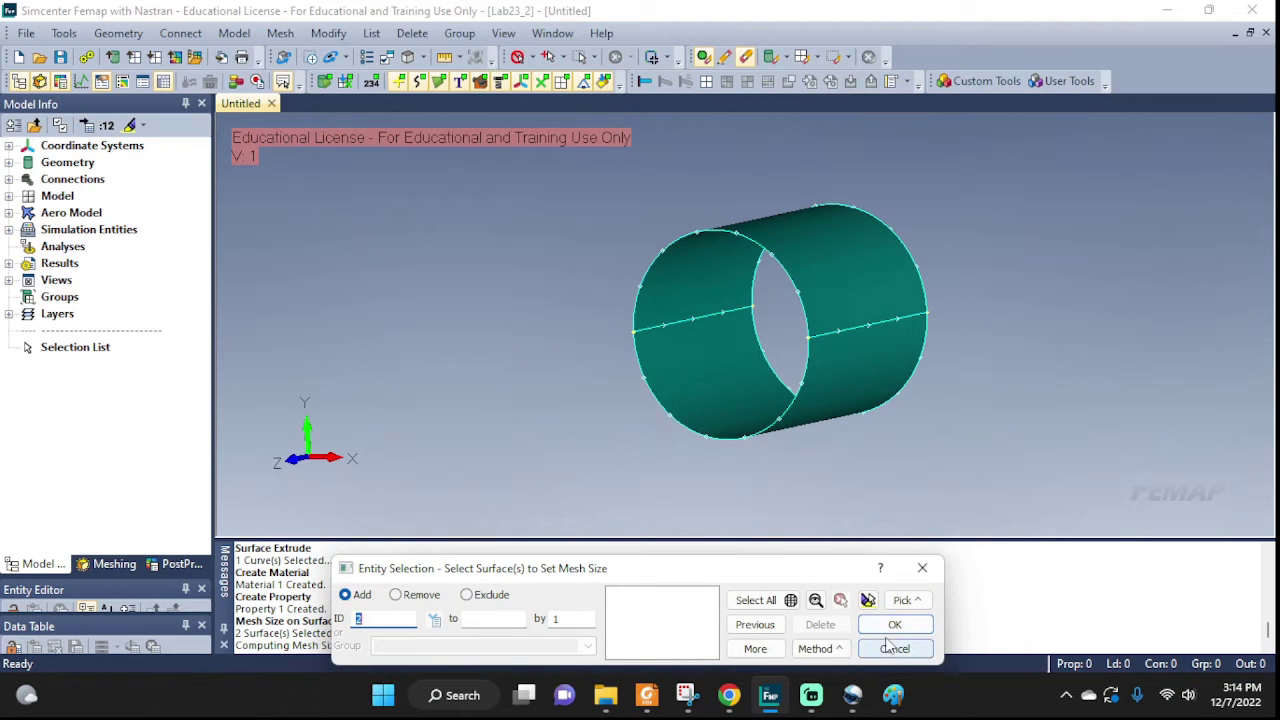
# Step: Mesh both surfaces with quad plates using P1, giving 70 nodes and 56 elements
pyautogui.click(894, 648)
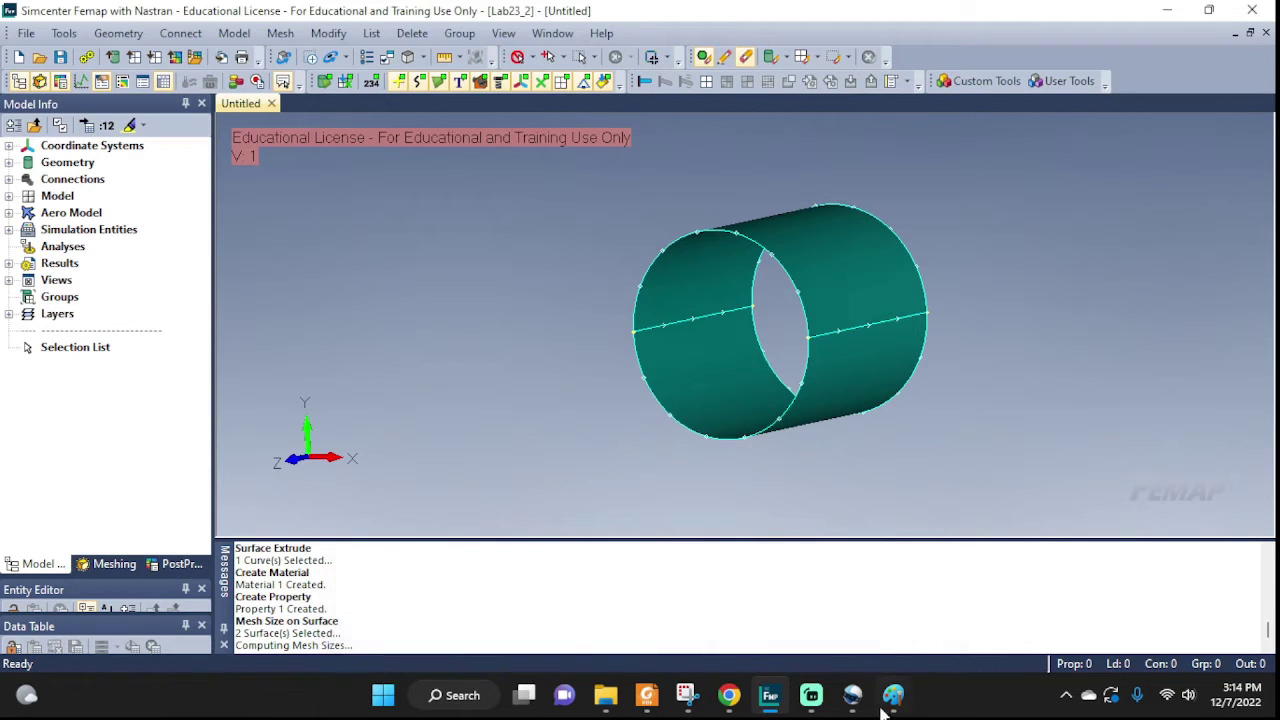
pyautogui.click(280, 33)
pyautogui.moveTo(312, 96)
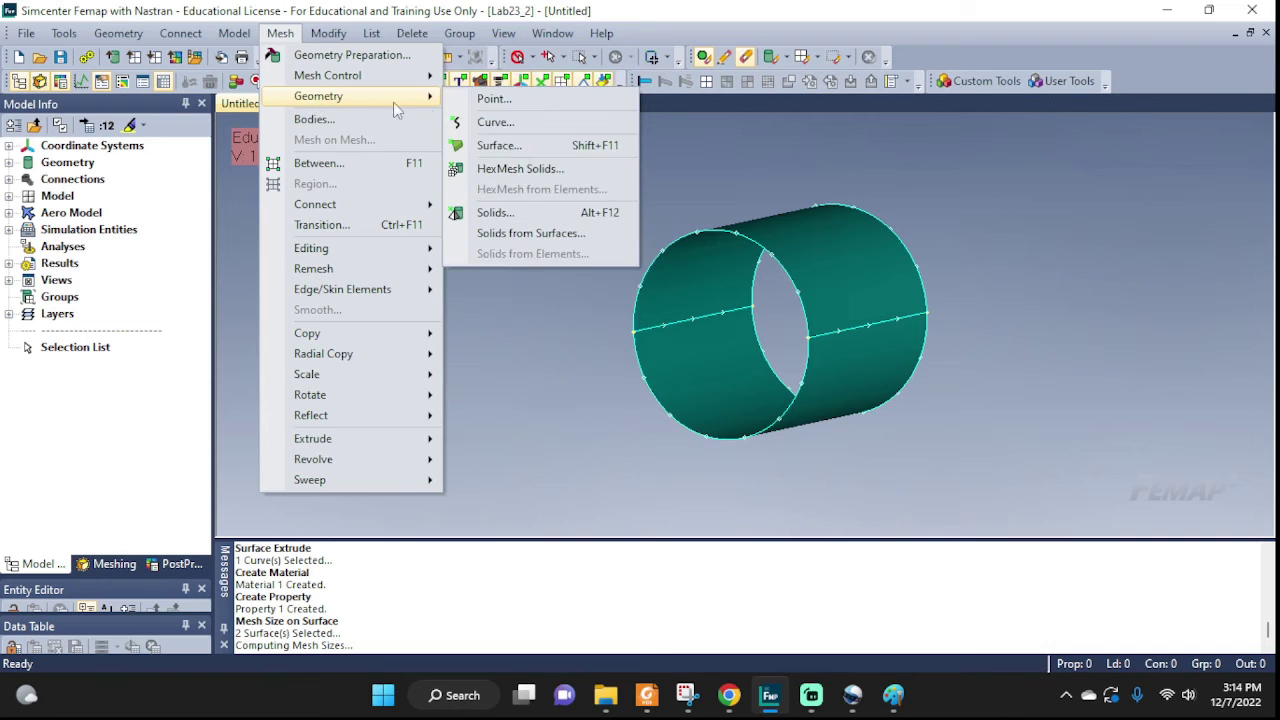
pyautogui.click(499, 145)
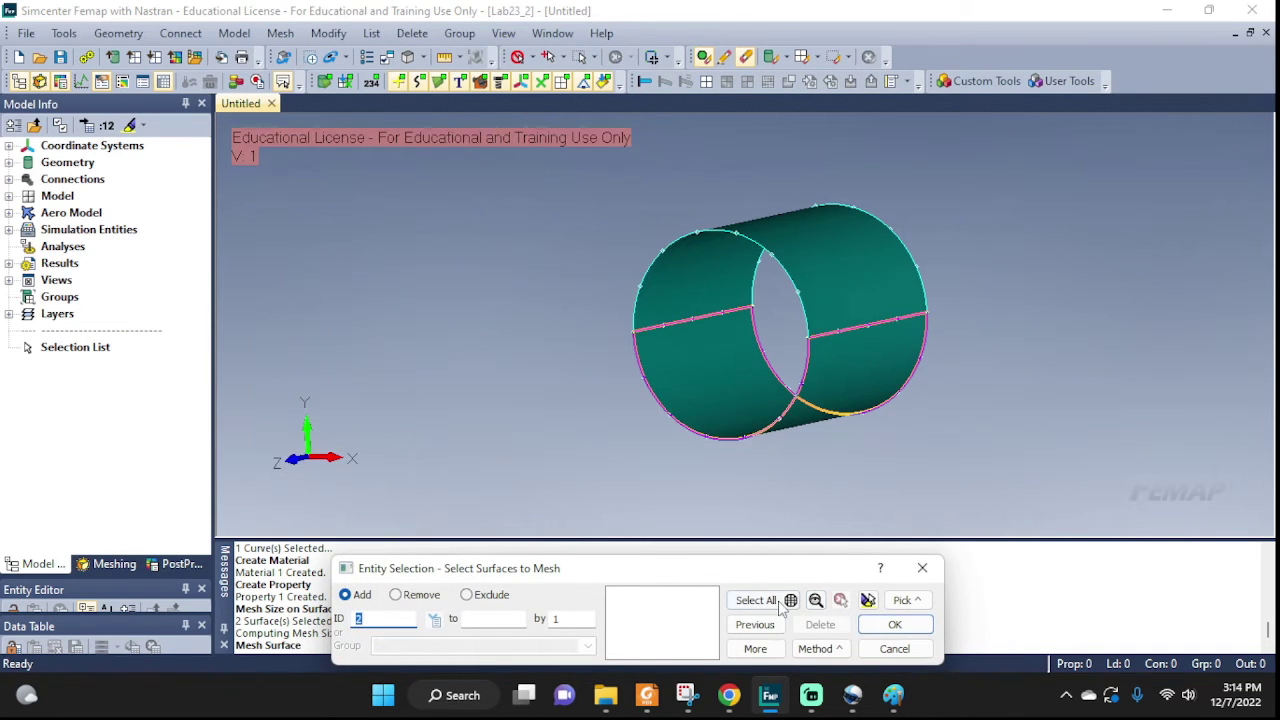
pyautogui.click(779, 601)
pyautogui.click(894, 624)
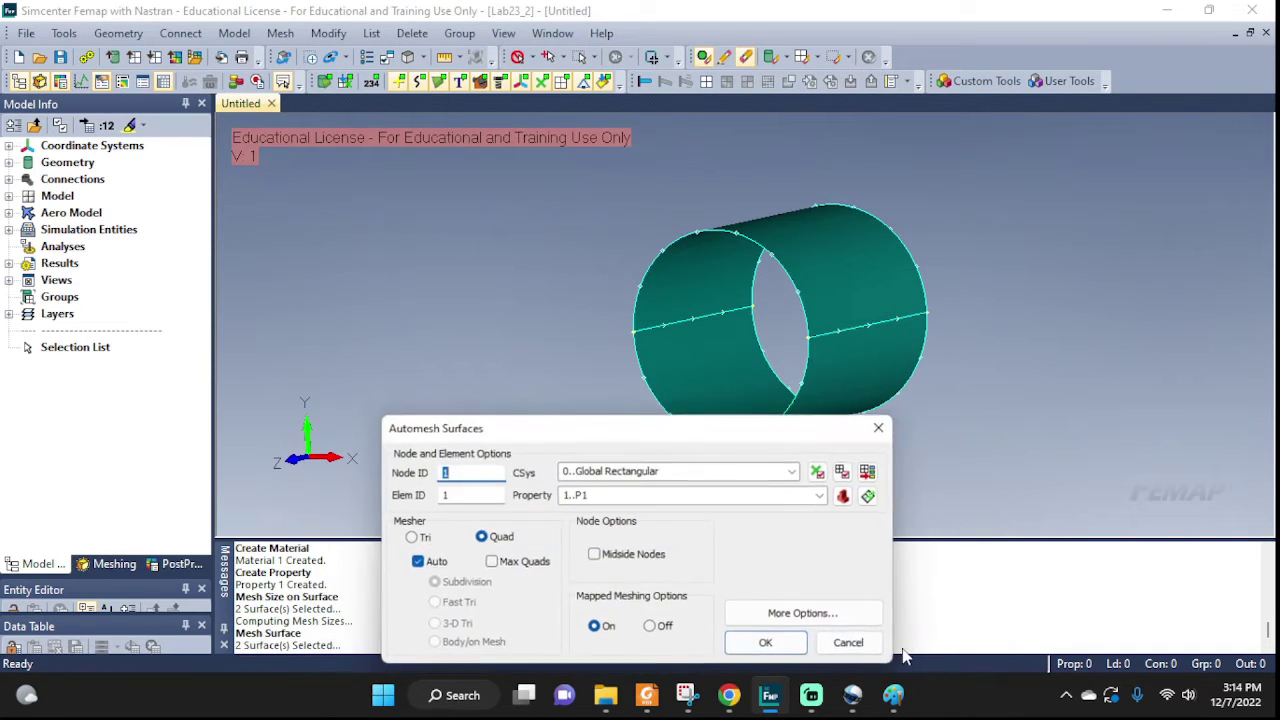
pyautogui.click(768, 644)
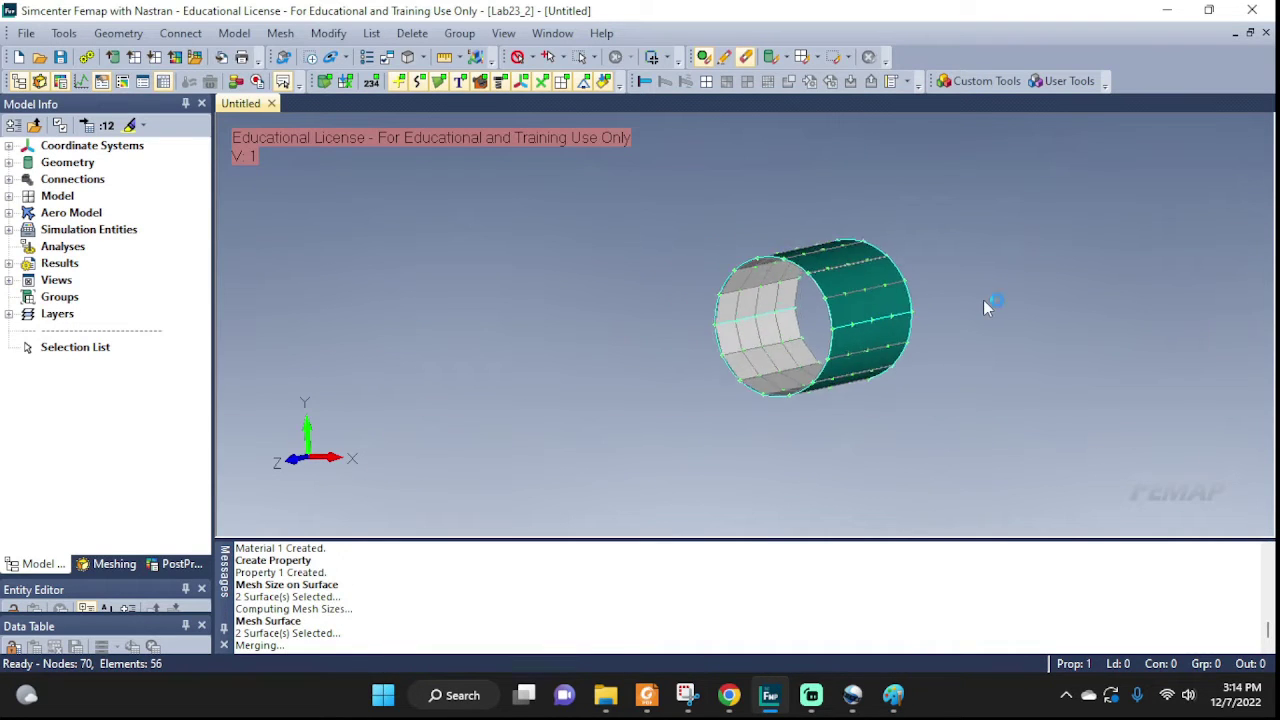
pyautogui.moveTo(983, 308); pyautogui.dragTo(731, 220, button='middle')
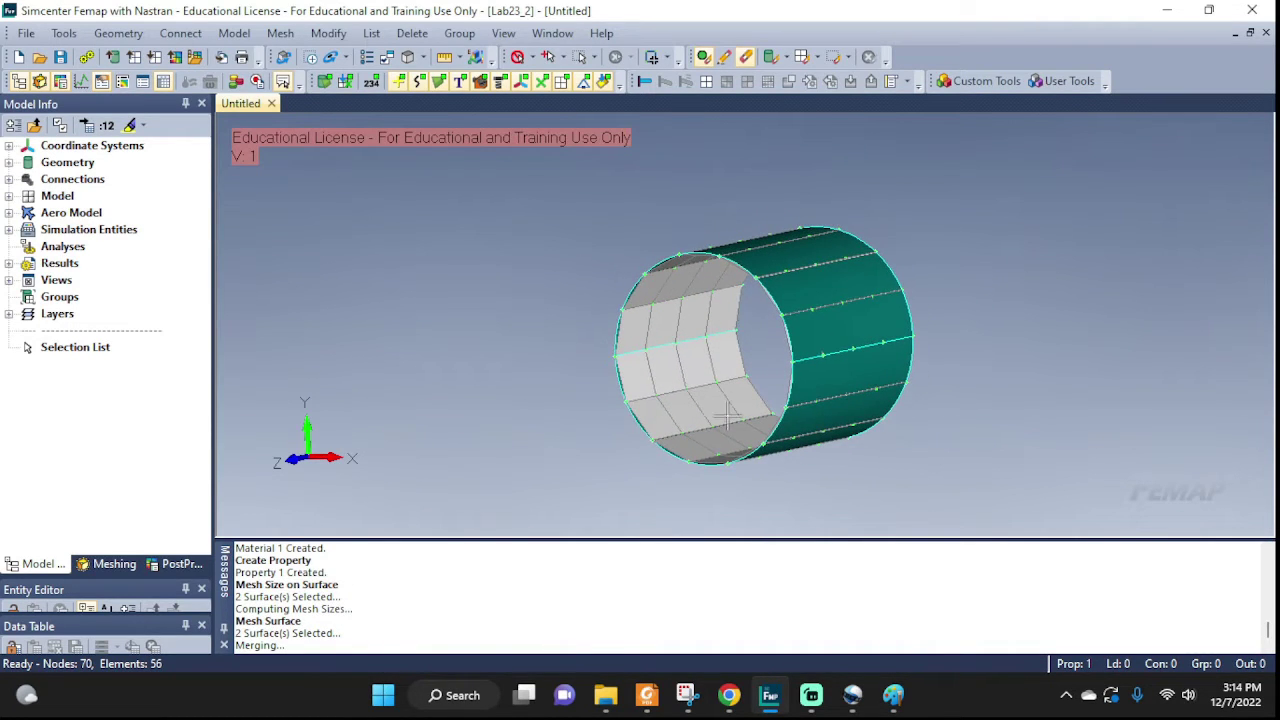
# Step: Start a new element and switch its type to Rigid
pyautogui.click(234, 33)
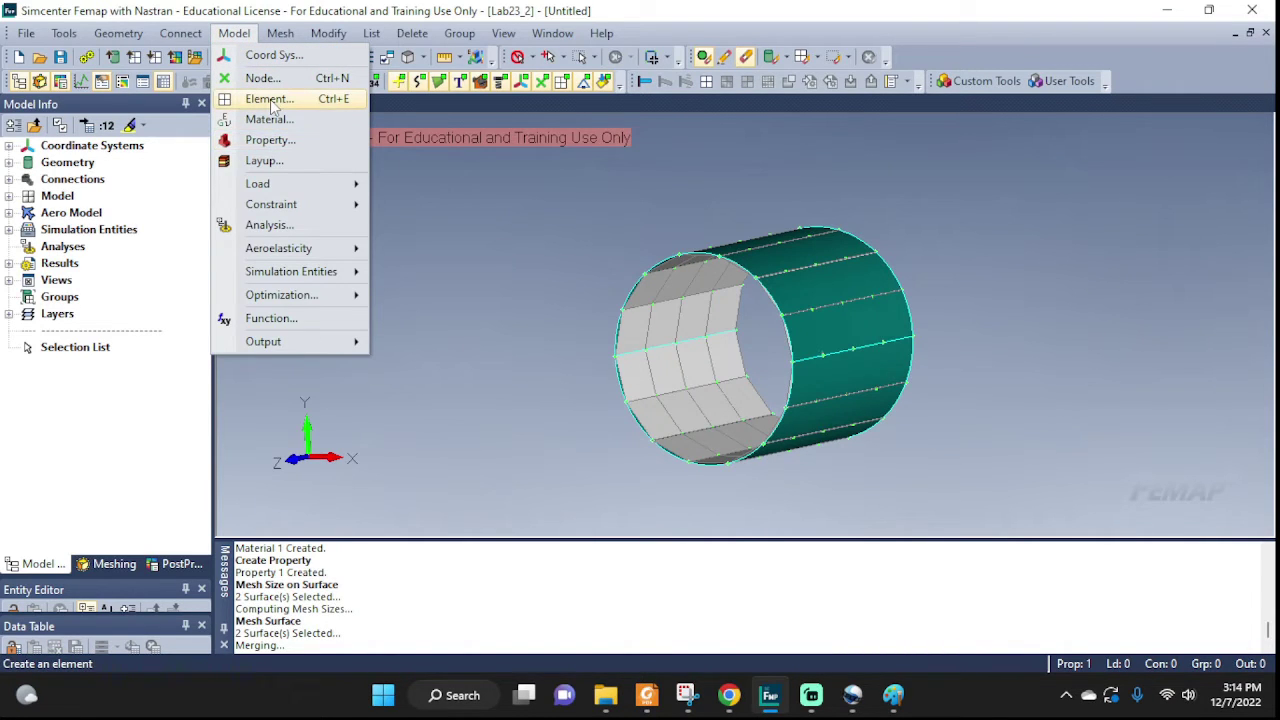
pyautogui.click(270, 100)
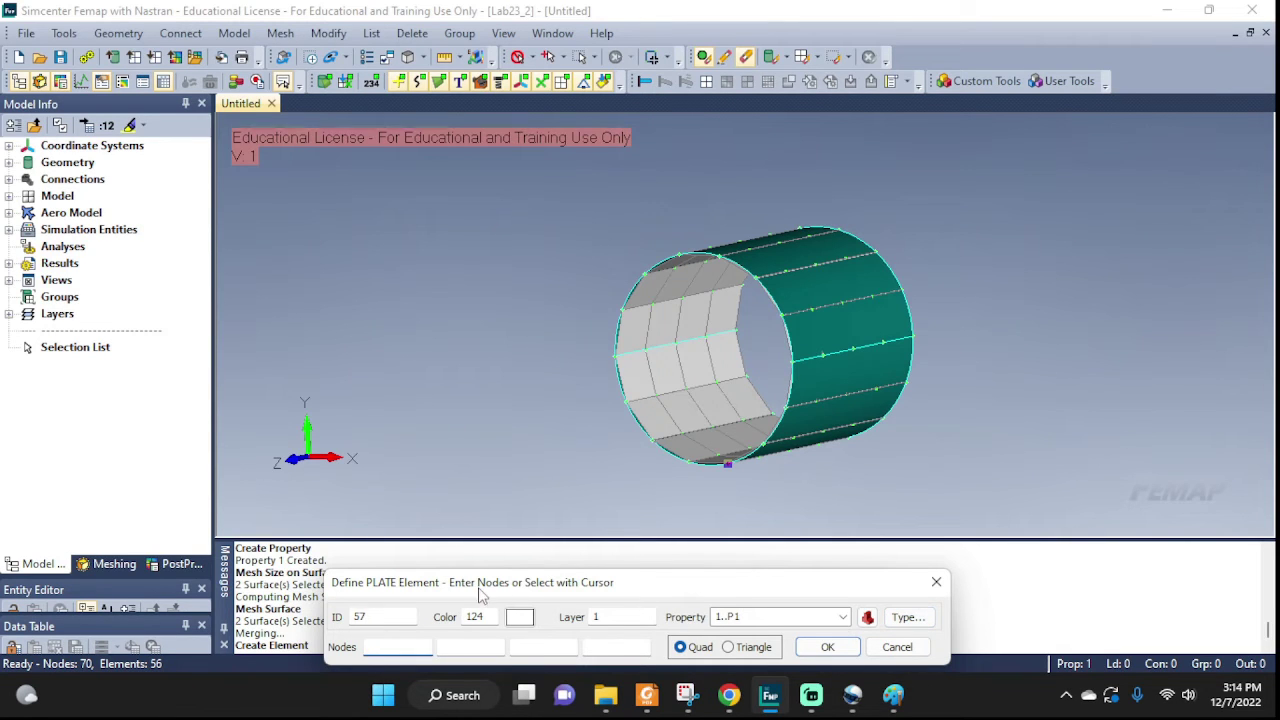
pyautogui.click(912, 618)
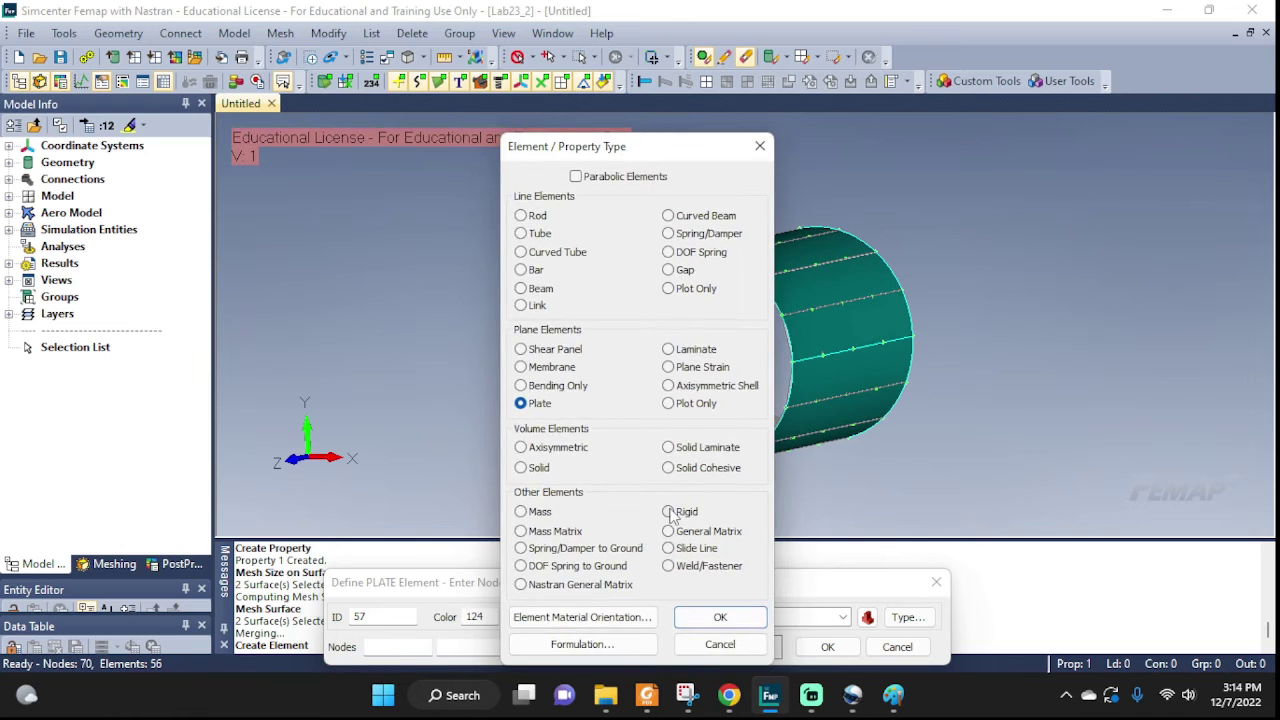
pyautogui.click(668, 512)
pyautogui.click(720, 617)
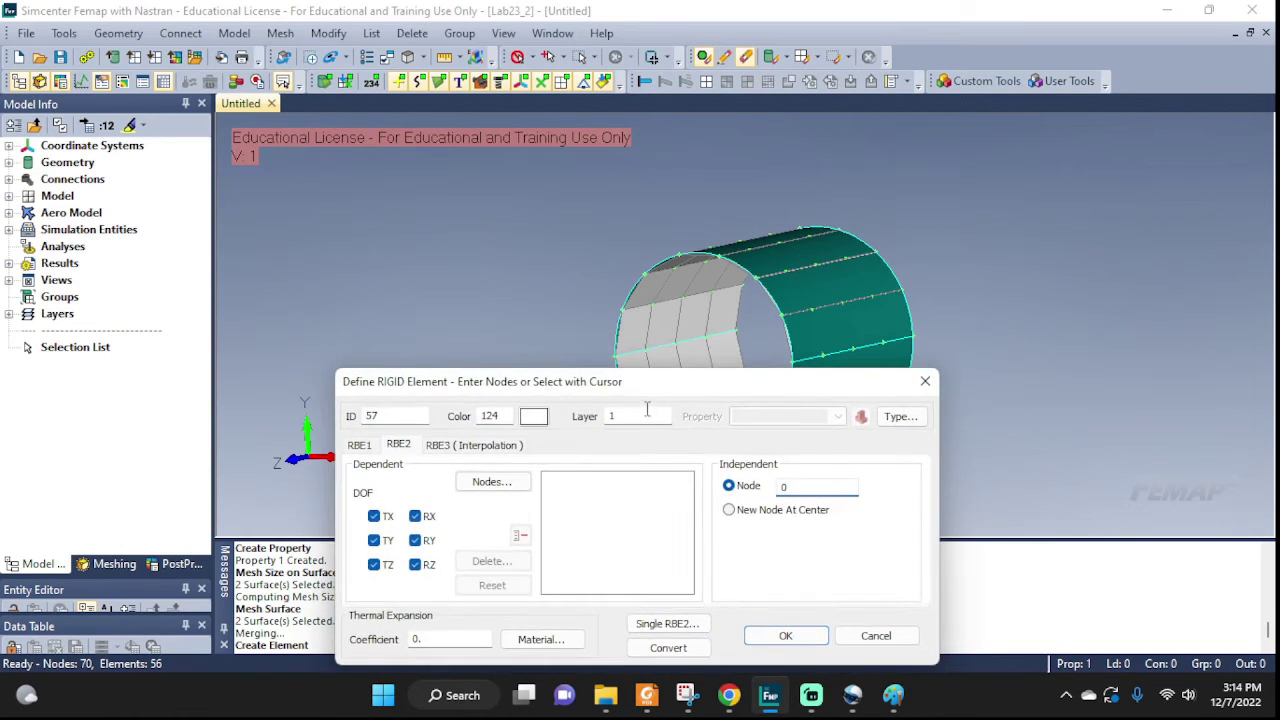
pyautogui.moveTo(642, 385); pyautogui.dragTo(360, 366)
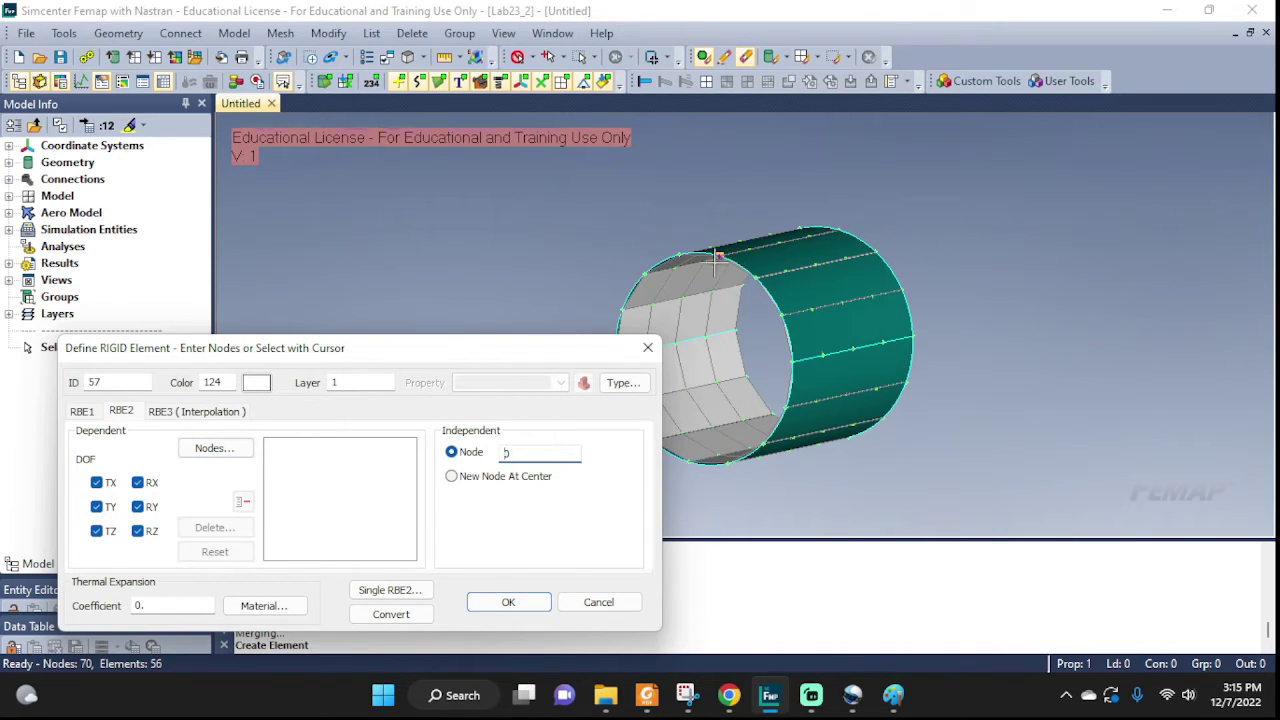
# Step: Set the RBE2 independent node to New Node At Center, viewing the cylinder end-on
pyautogui.click(678, 236)
pyautogui.click(224, 447)
pyautogui.moveTo(545, 356); pyautogui.dragTo(505, 229)
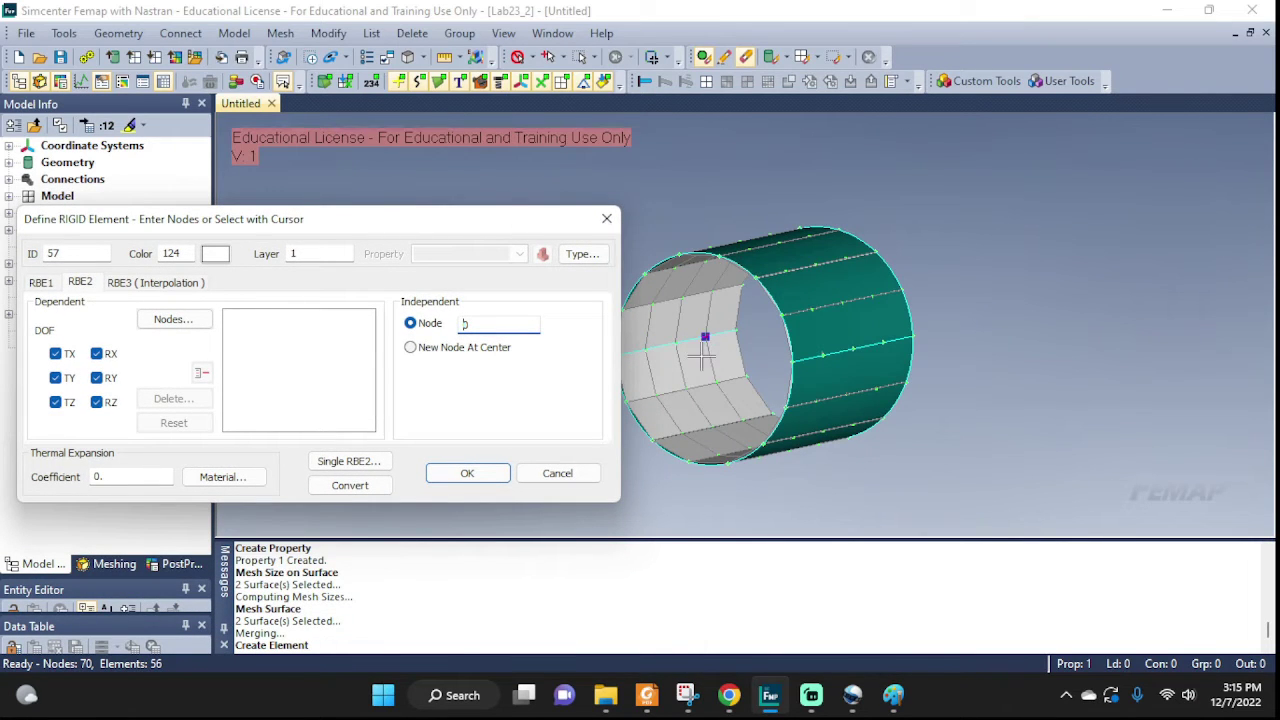
pyautogui.moveTo(995, 305); pyautogui.dragTo(1078, 291, button='middle')
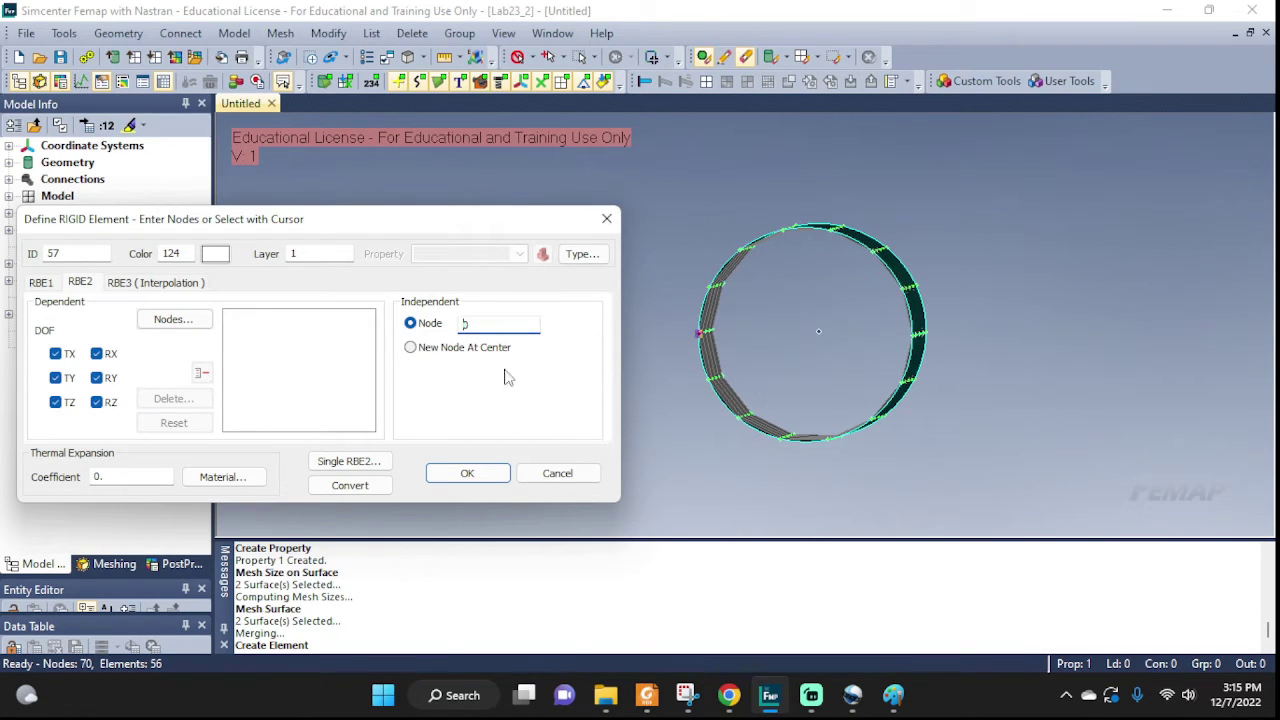
pyautogui.click(413, 349)
pyautogui.moveTo(380, 218); pyautogui.dragTo(420, 222)
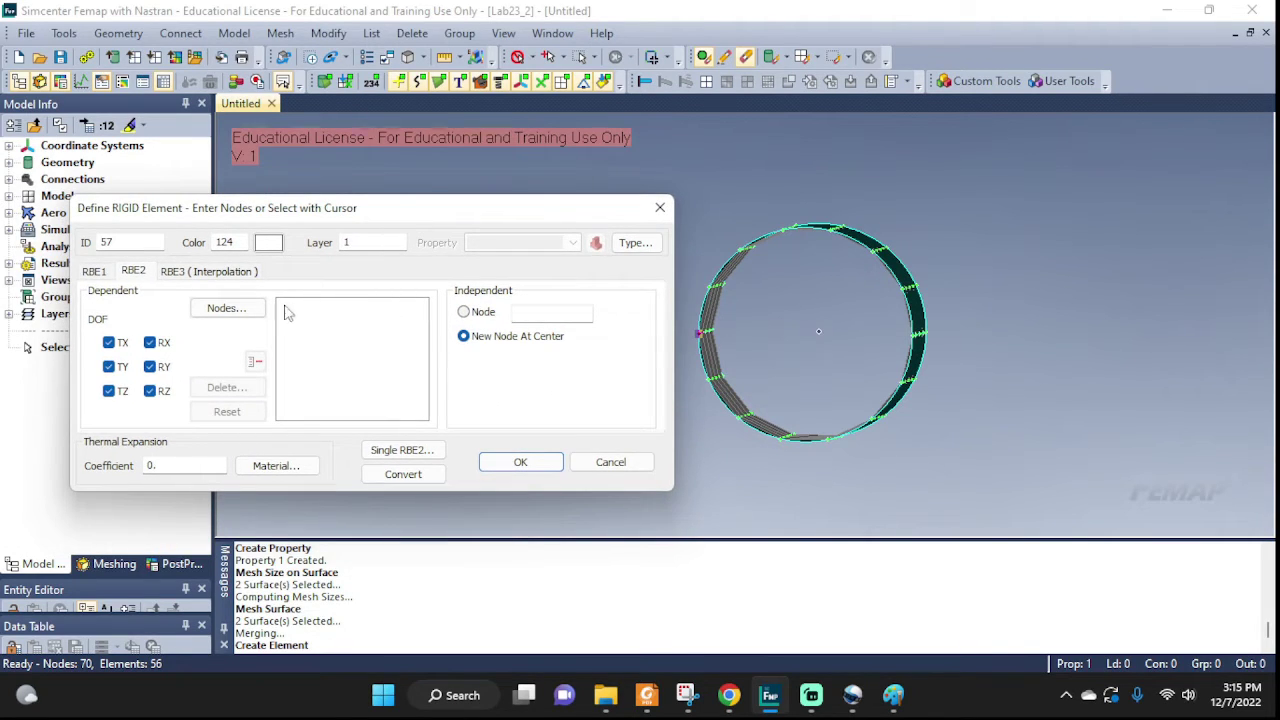
# Step: Select the 14 dependent nodes lying on end curves 3 and 6
pyautogui.click(228, 311)
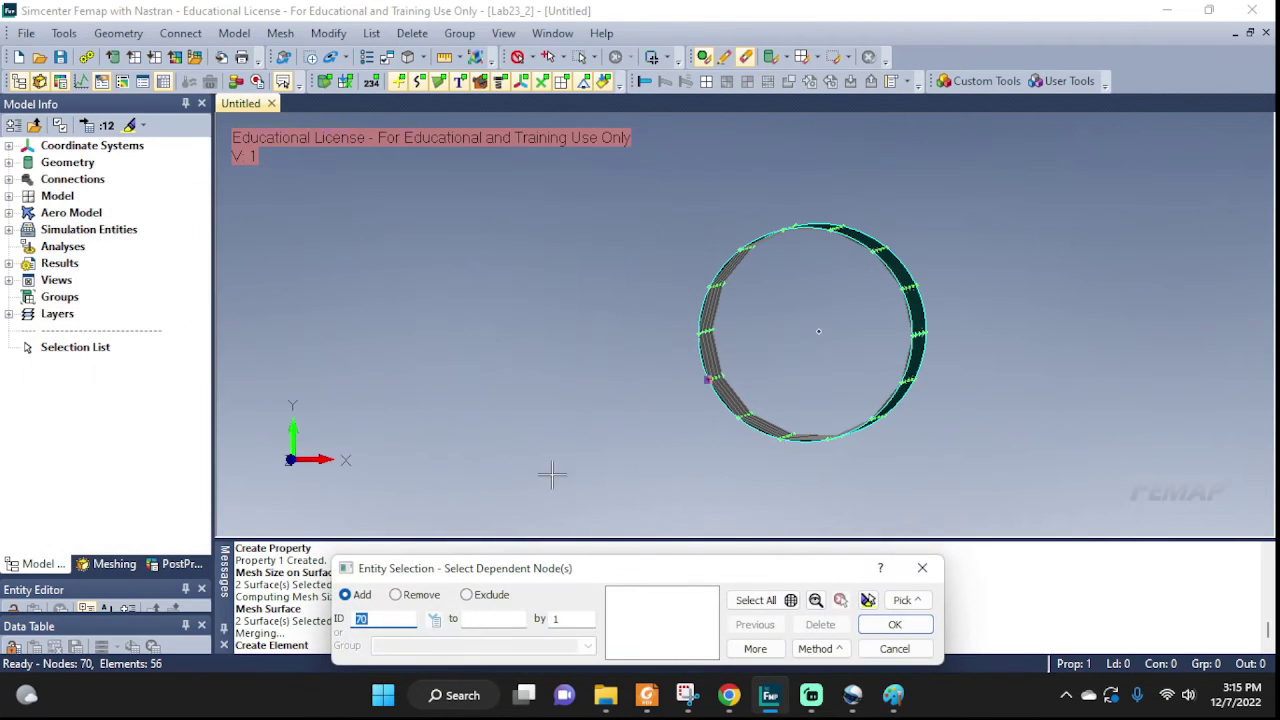
pyautogui.moveTo(903, 371); pyautogui.dragTo(866, 395, button='middle')
pyautogui.click(820, 649)
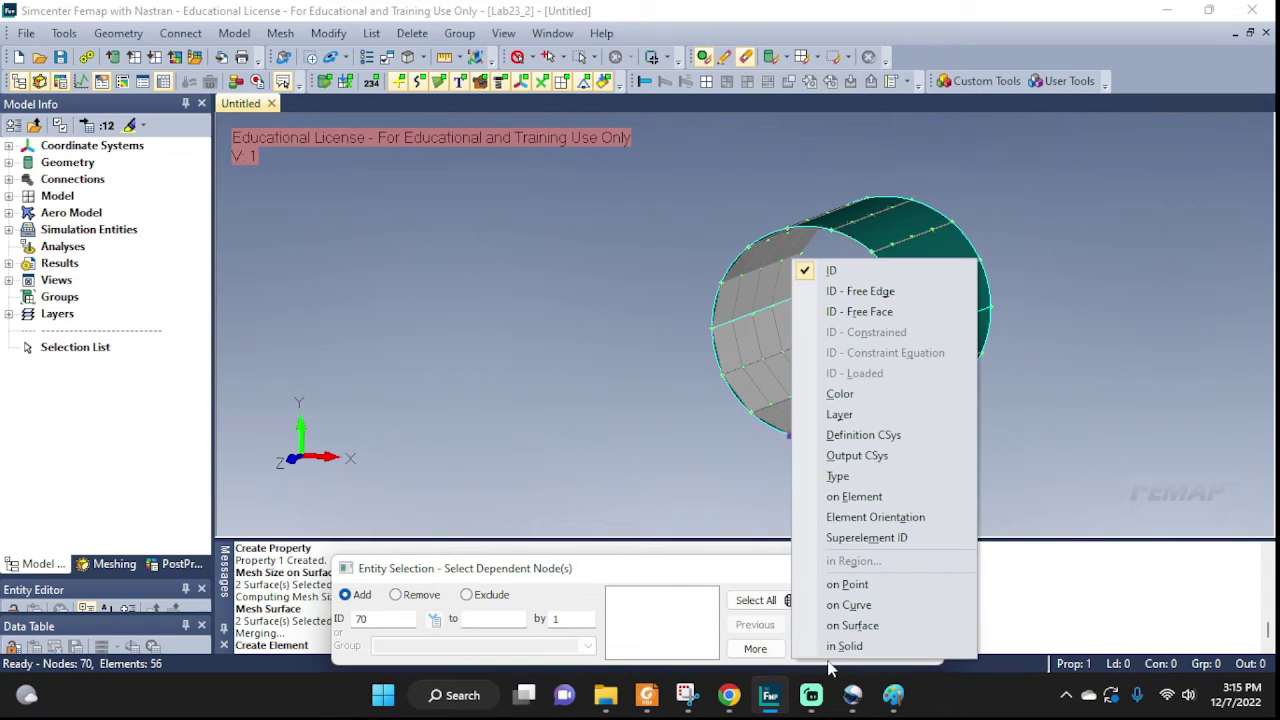
pyautogui.click(848, 605)
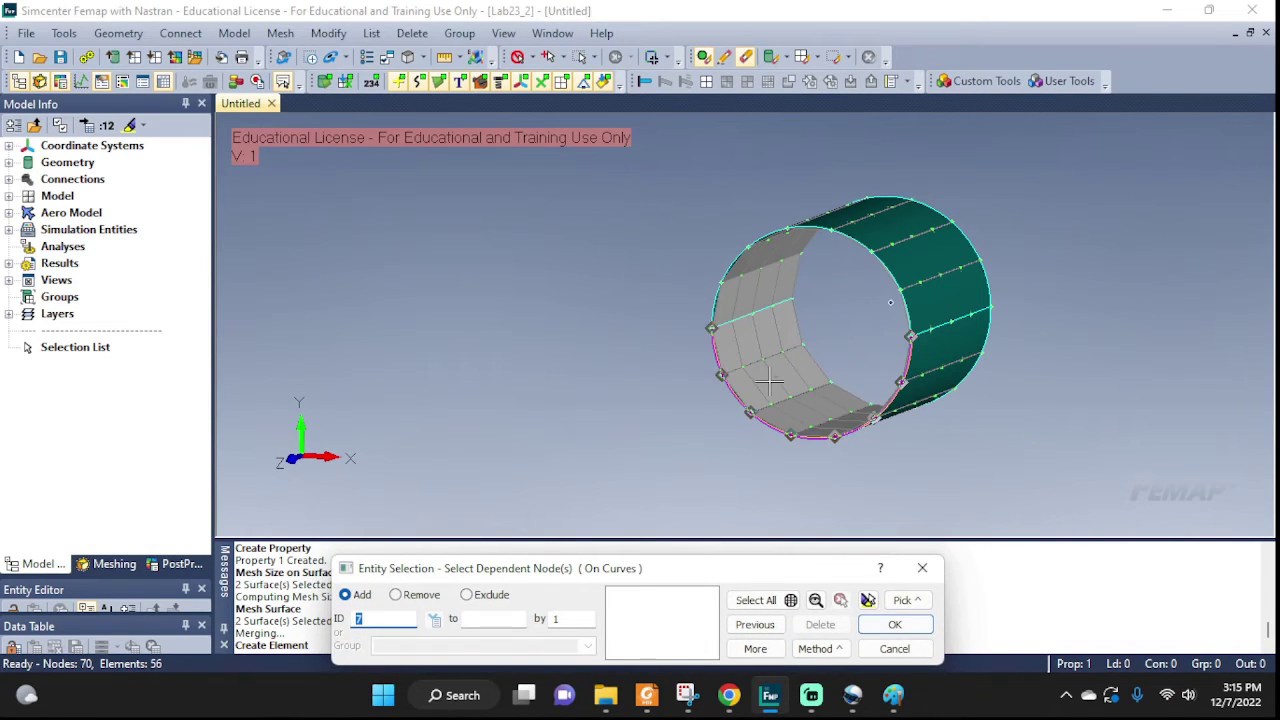
pyautogui.click(737, 400)
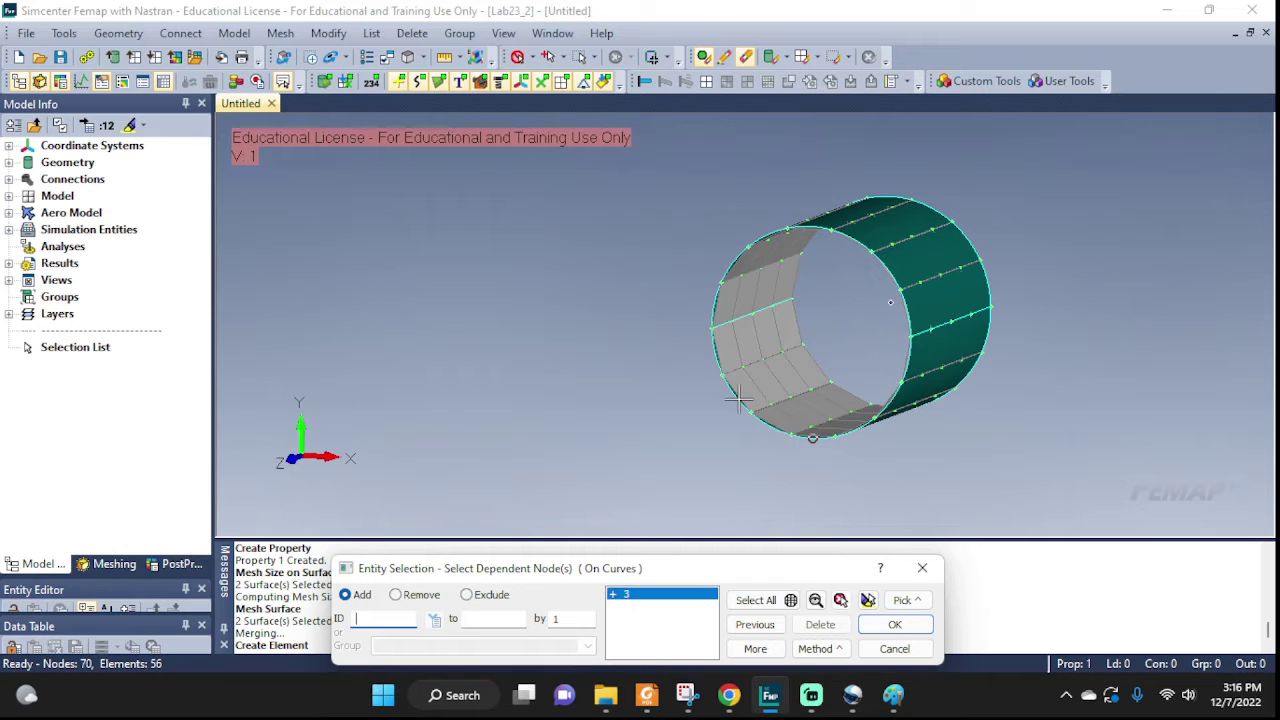
pyautogui.click(748, 245)
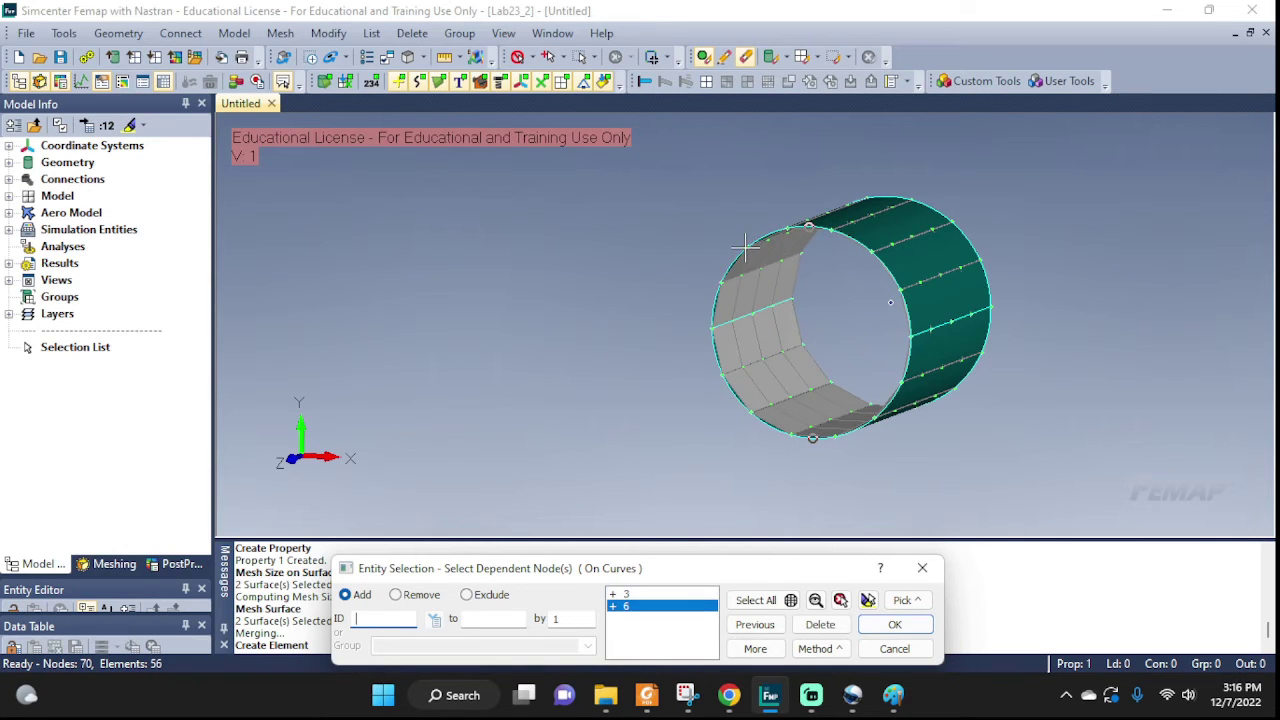
pyautogui.click(868, 600)
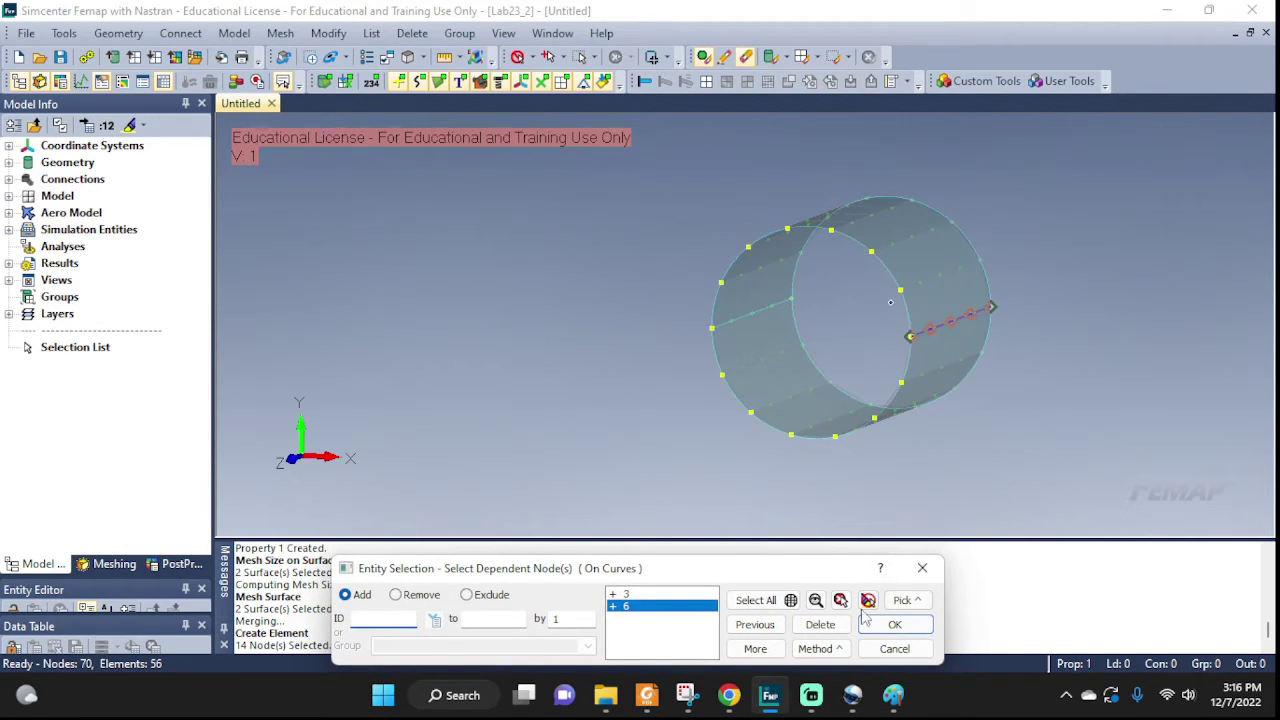
pyautogui.click(886, 624)
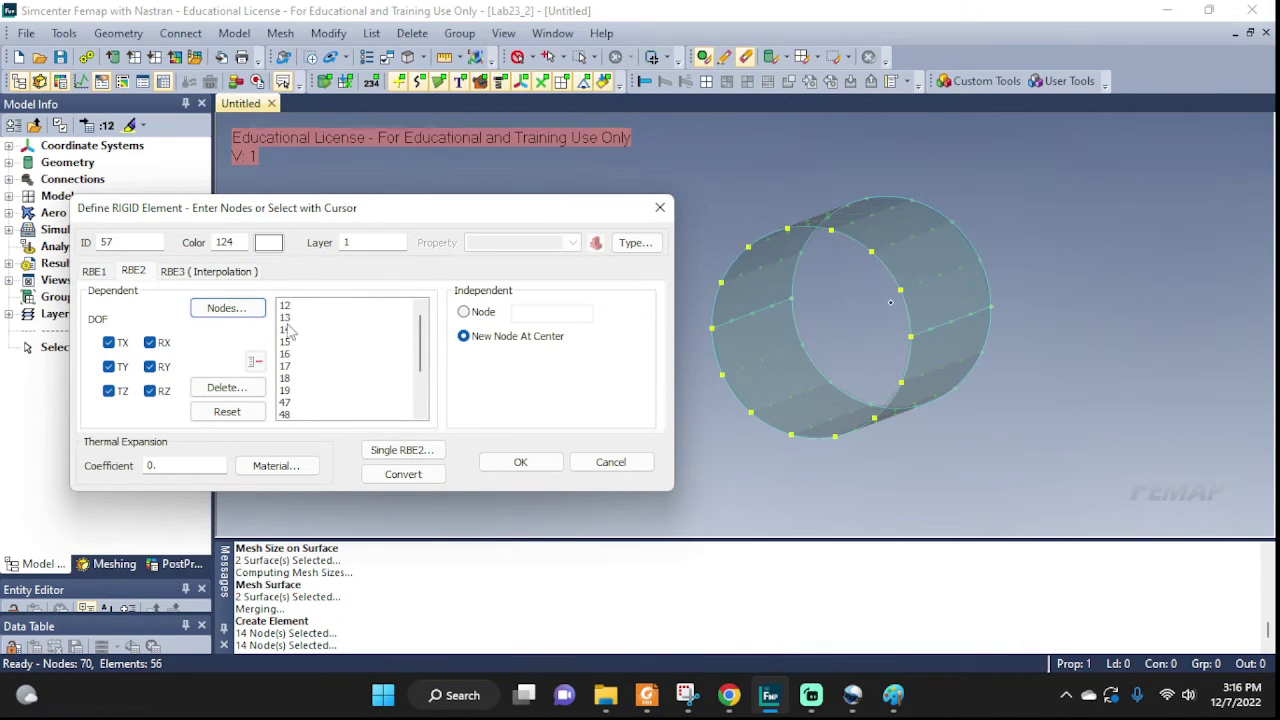
# Step: Create RBE2 element 57 as the rigid spider and inspect it
pyautogui.moveTo(422, 342); pyautogui.dragTo(436, 316)
pyautogui.click(522, 463)
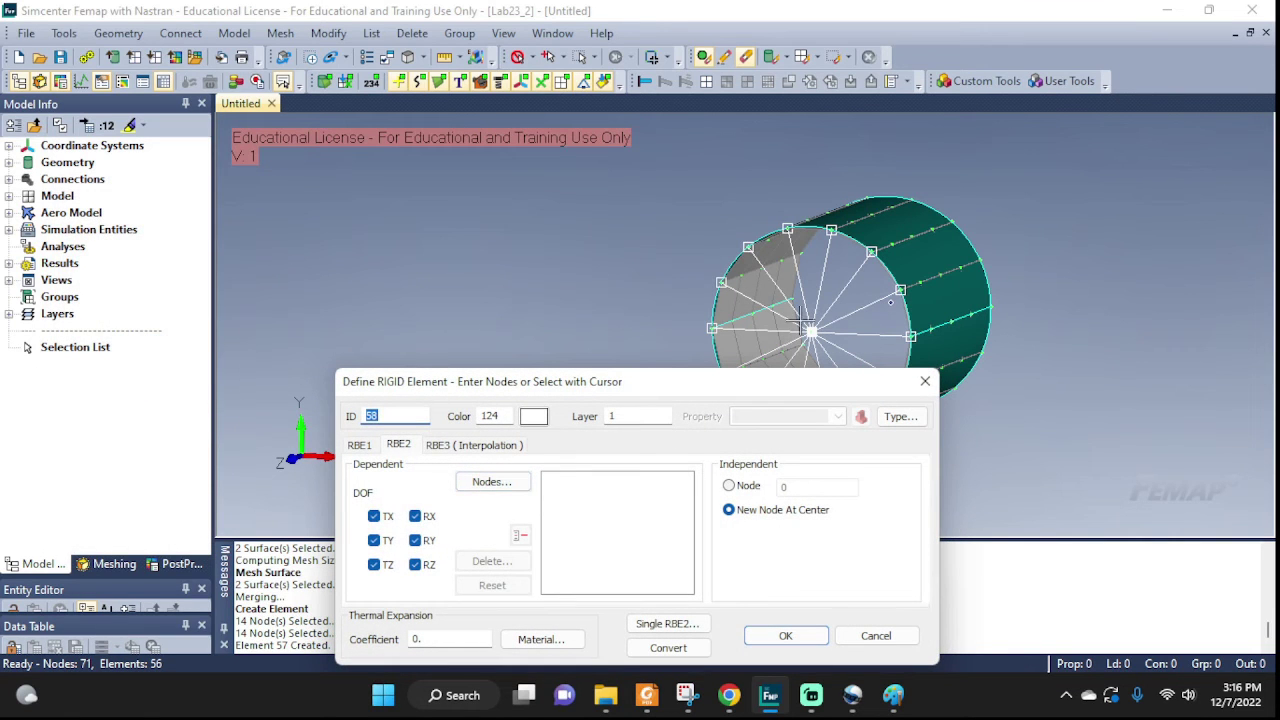
pyautogui.click(876, 636)
pyautogui.moveTo(1125, 397); pyautogui.dragTo(1081, 400, button='middle')
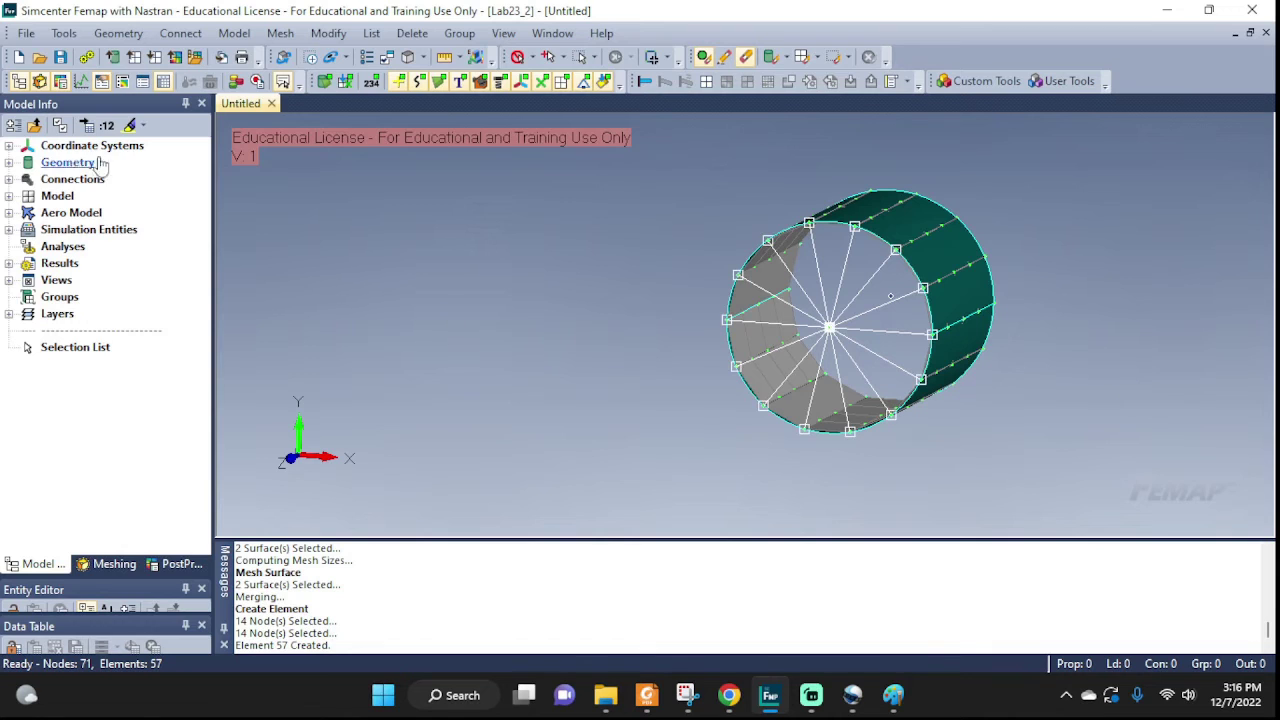
# Step: Edit the Rigid: 1 element from the Model Info tree and recolour it red
pyautogui.click(9, 196)
pyautogui.click(26, 213)
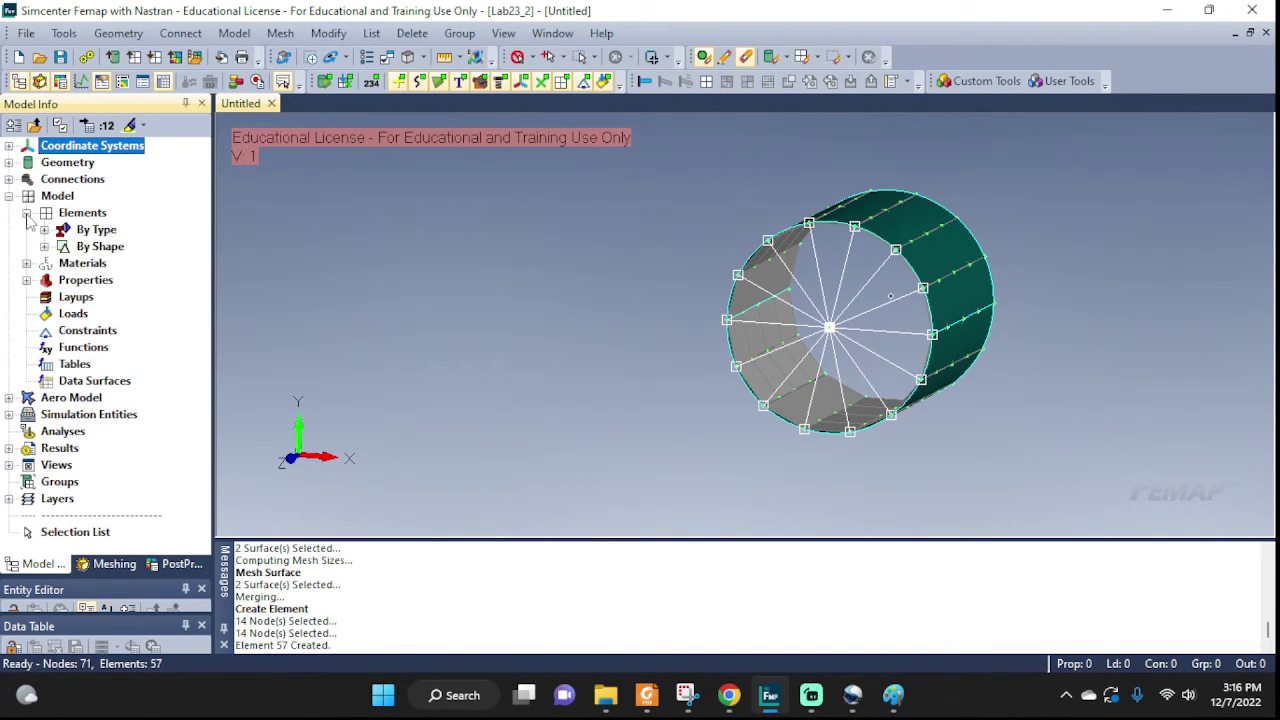
pyautogui.doubleClick(96, 230)
pyautogui.click(126, 263)
pyautogui.rightClick(120, 264)
pyautogui.click(150, 288)
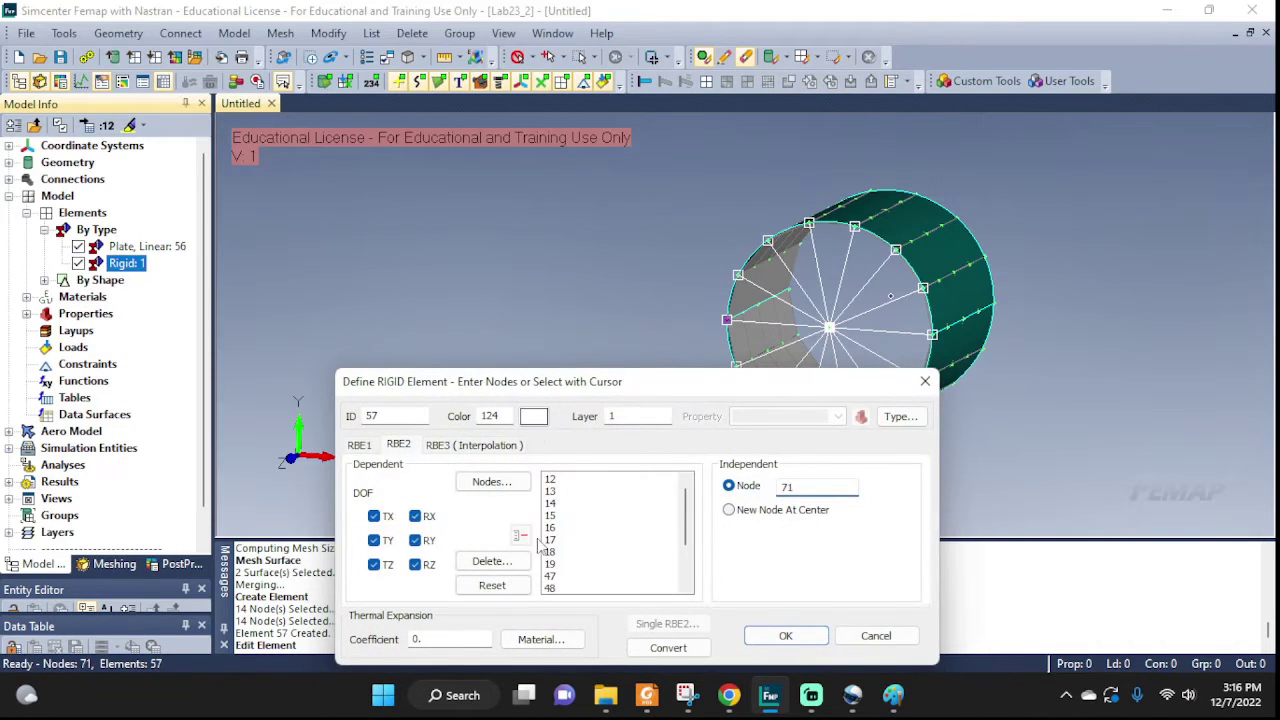
pyautogui.click(534, 417)
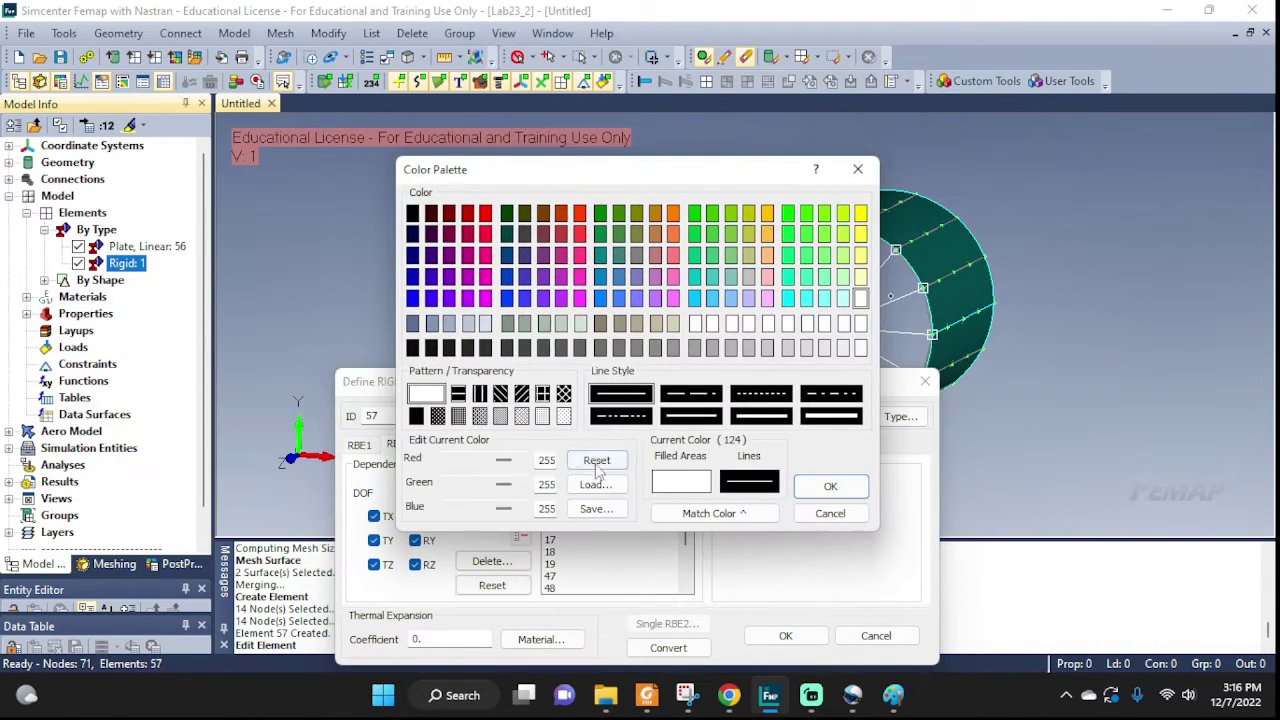
pyautogui.click(485, 213)
pyautogui.click(830, 486)
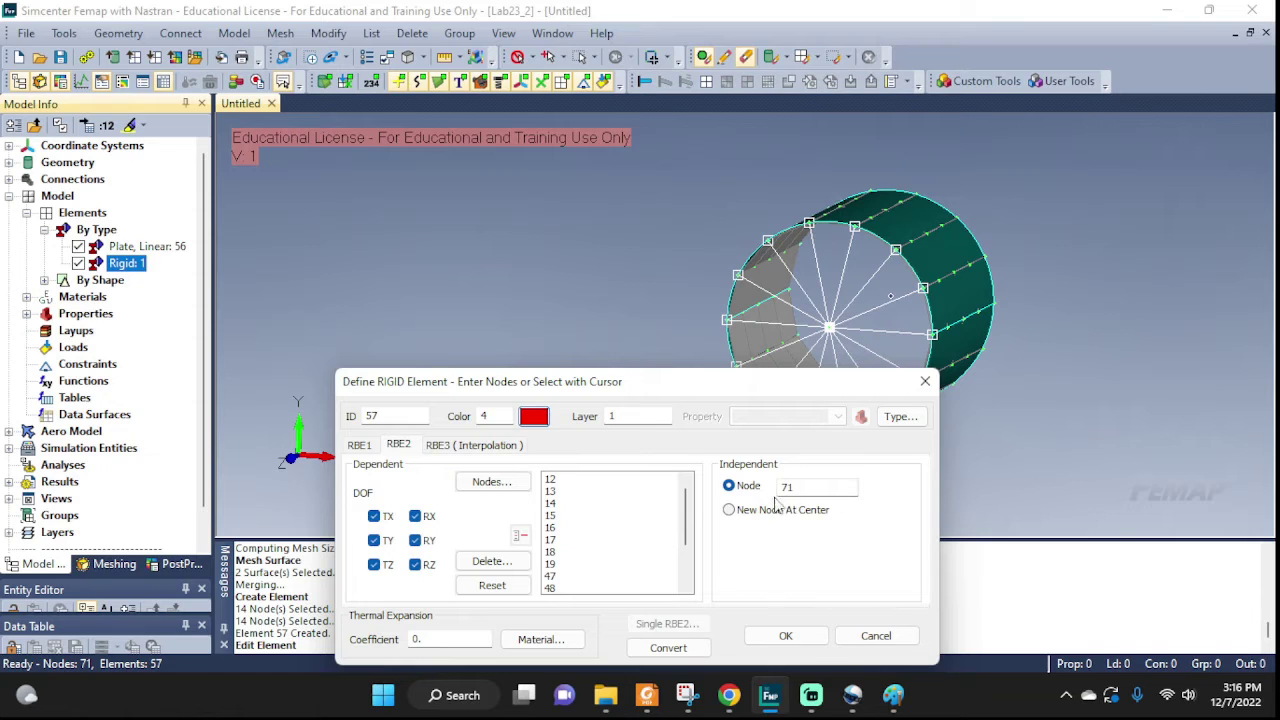
pyautogui.moveTo(724, 381); pyautogui.dragTo(461, 273)
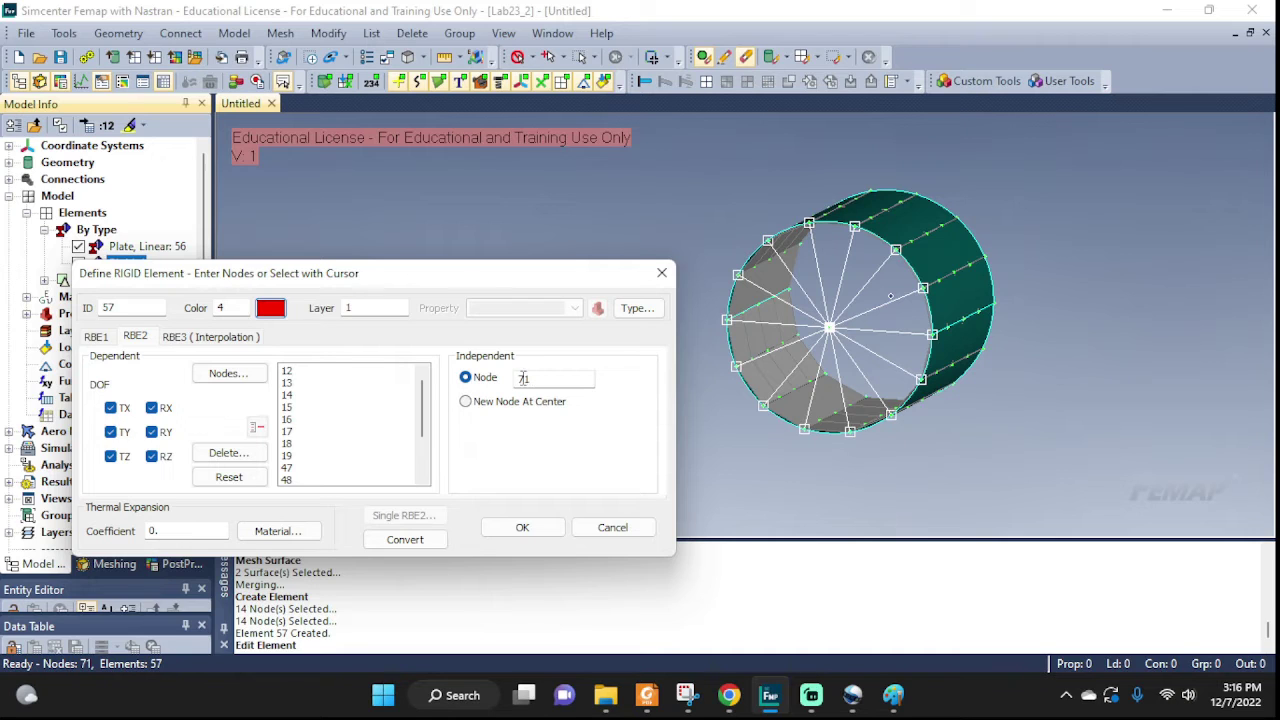
pyautogui.click(522, 527)
# Step: Turn off all labels except node IDs, then zoom and rotate to view the cylinder side
pyautogui.hotkey('ctrl', 'q')
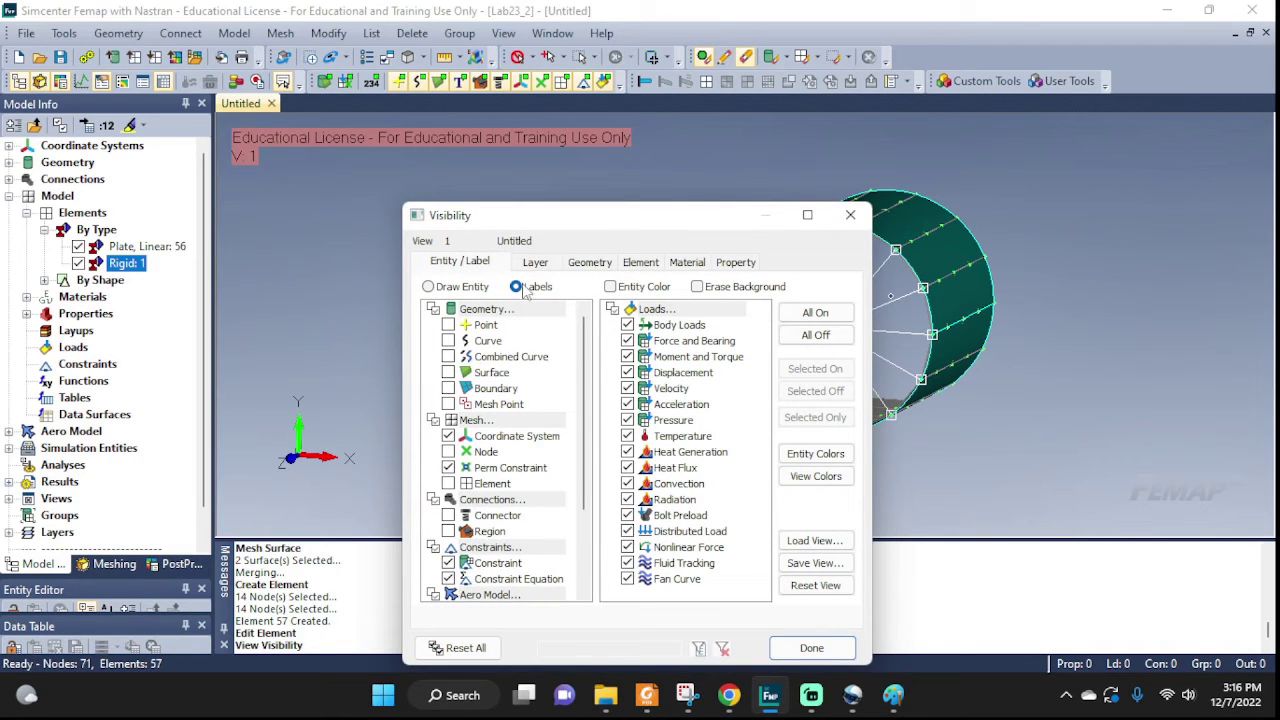
pyautogui.click(814, 335)
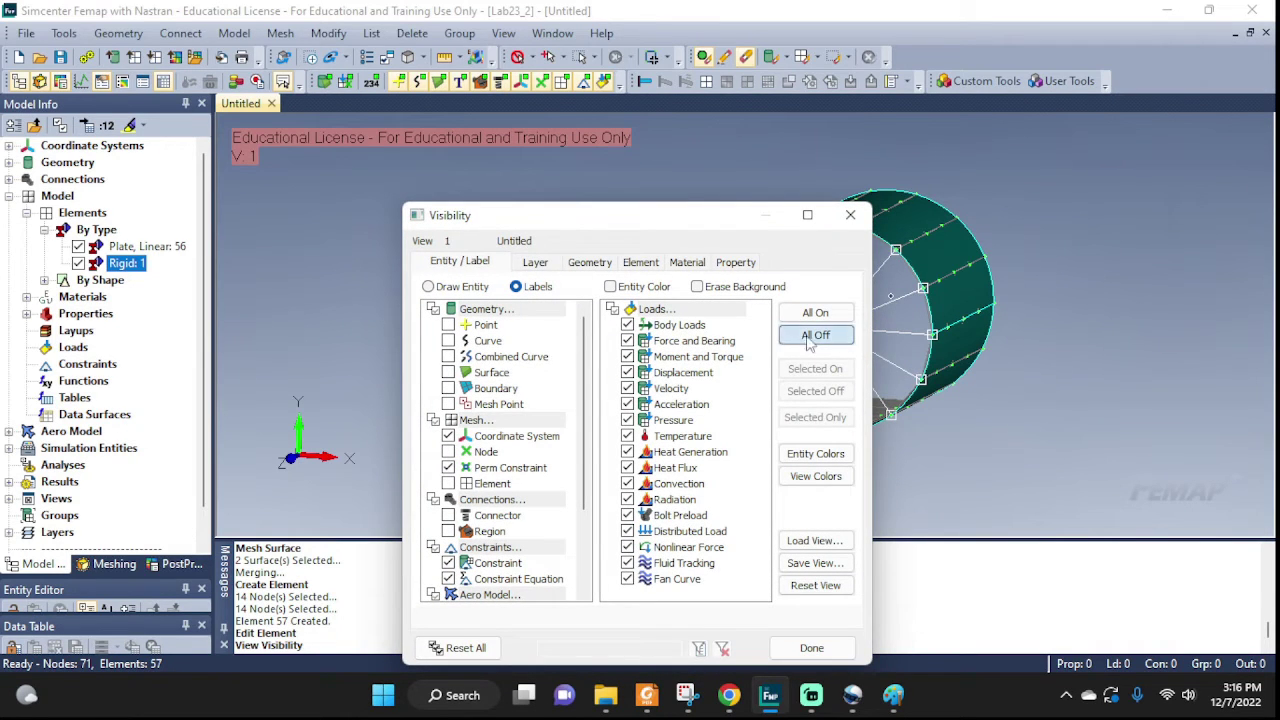
pyautogui.click(448, 452)
pyautogui.click(848, 655)
pyautogui.scroll(5, 877, 397)
pyautogui.scroll(2, 845, 350)
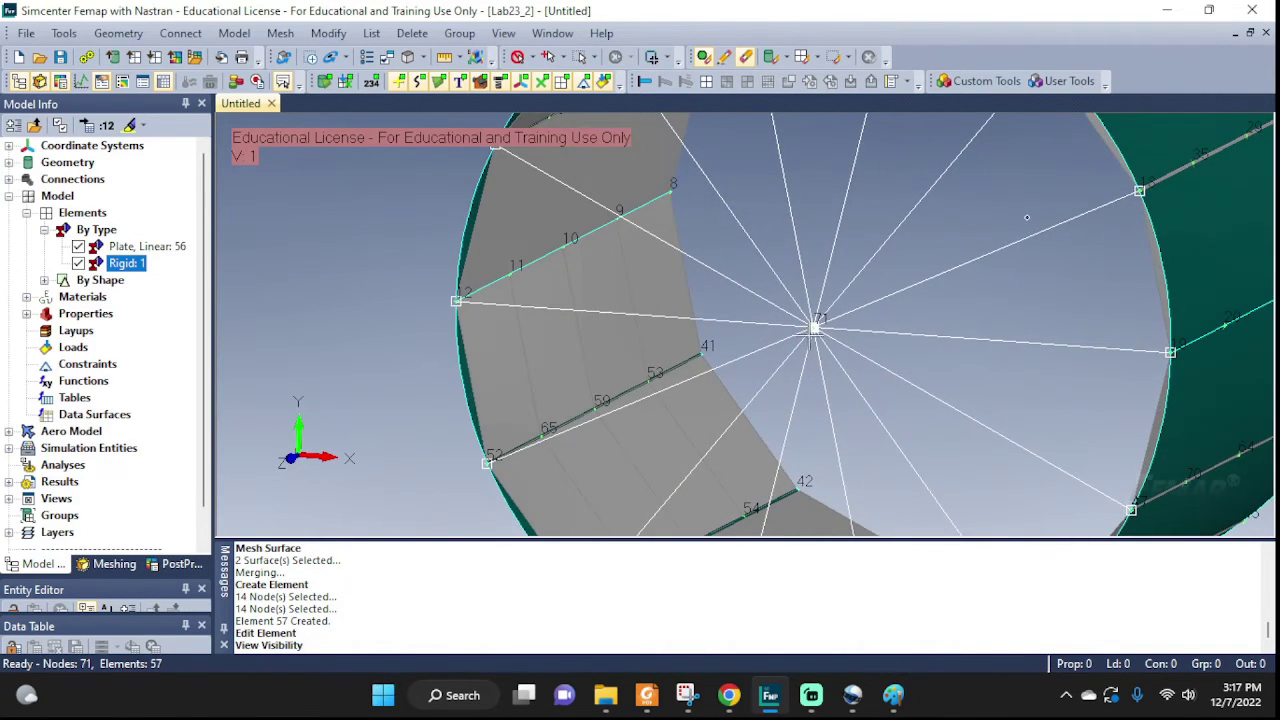
pyautogui.scroll(-4, 906, 345)
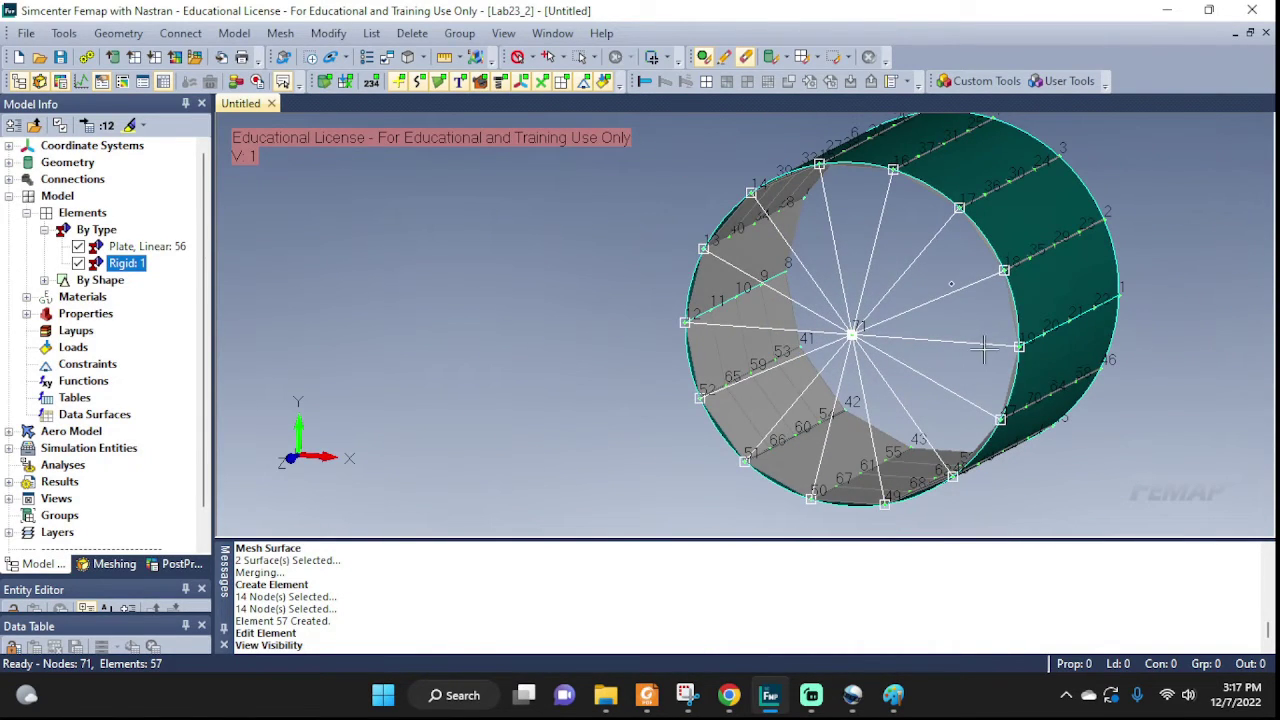
pyautogui.scroll(-2, 983, 348)
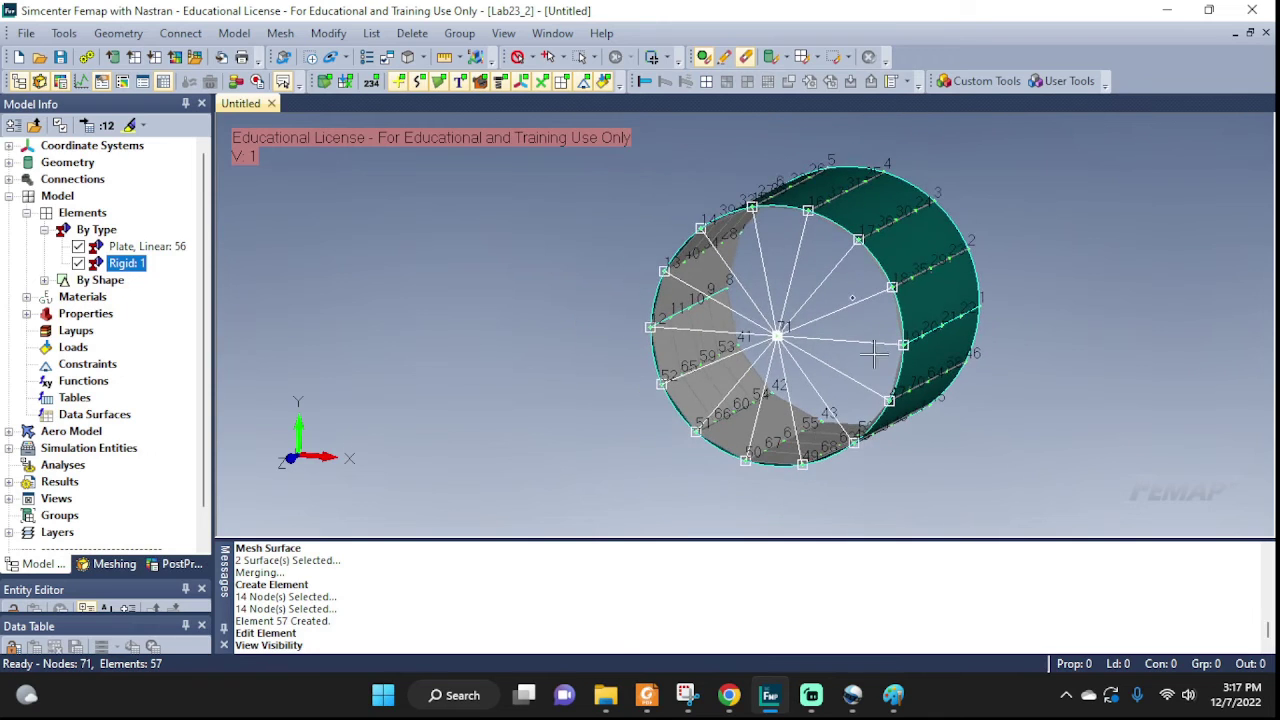
pyautogui.moveTo(873, 352); pyautogui.dragTo(712, 482, button='middle')
pyautogui.keyDown('ctrl'); pyautogui.moveTo(903, 335); pyautogui.dragTo(686, 371, button='middle'); pyautogui.keyUp('ctrl')
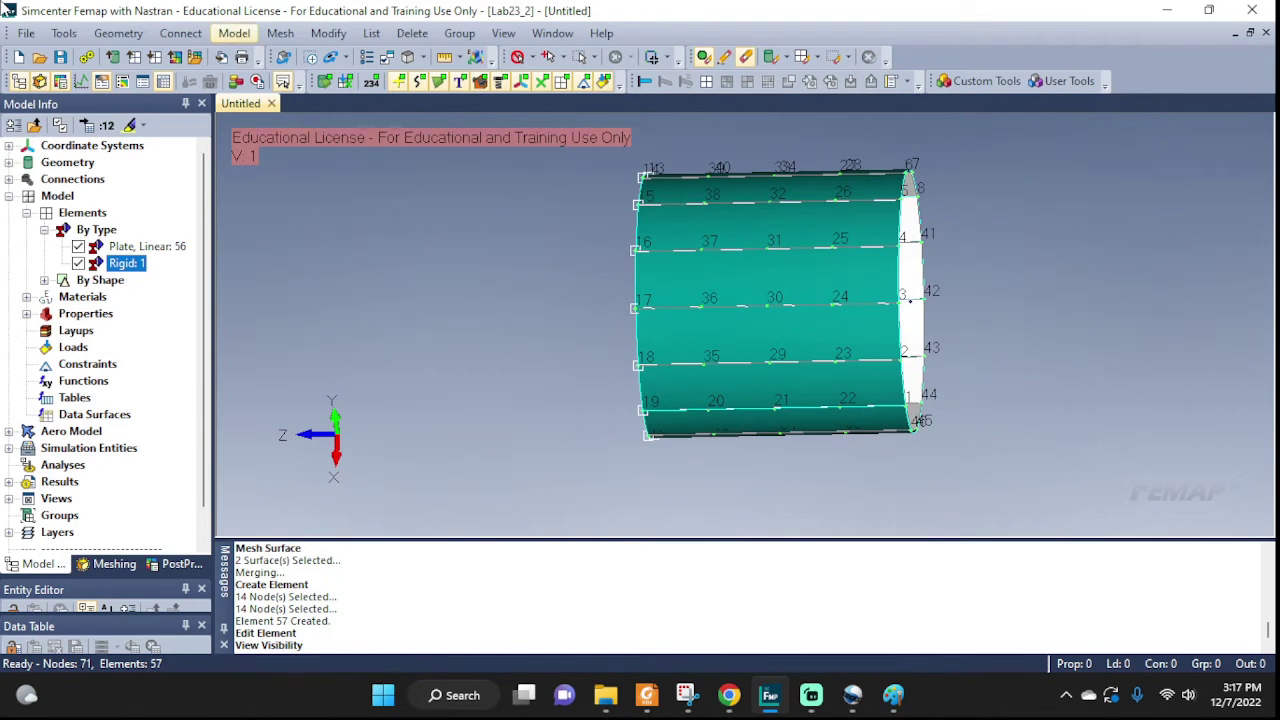
# Step: Create constraint set BC on curves, selecting edge curves 4 and 2
pyautogui.click(118, 34)
pyautogui.moveTo(234, 33)
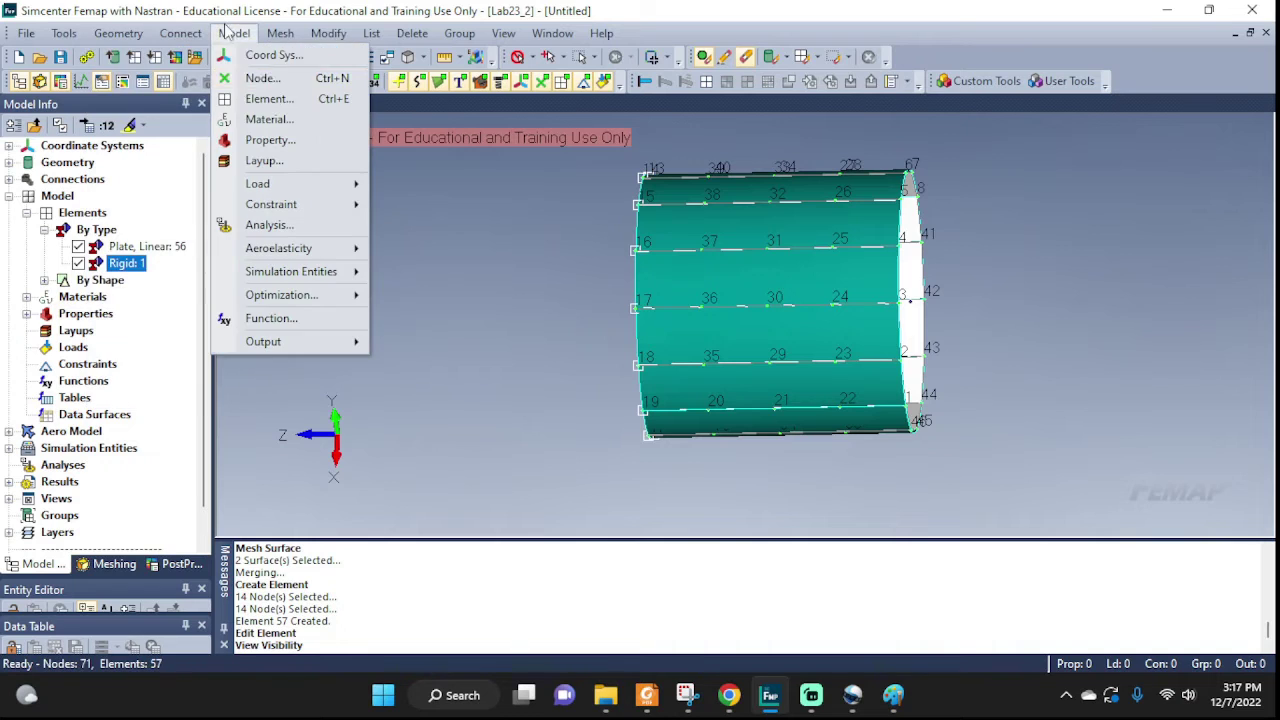
pyautogui.moveTo(300, 204)
pyautogui.click(430, 315)
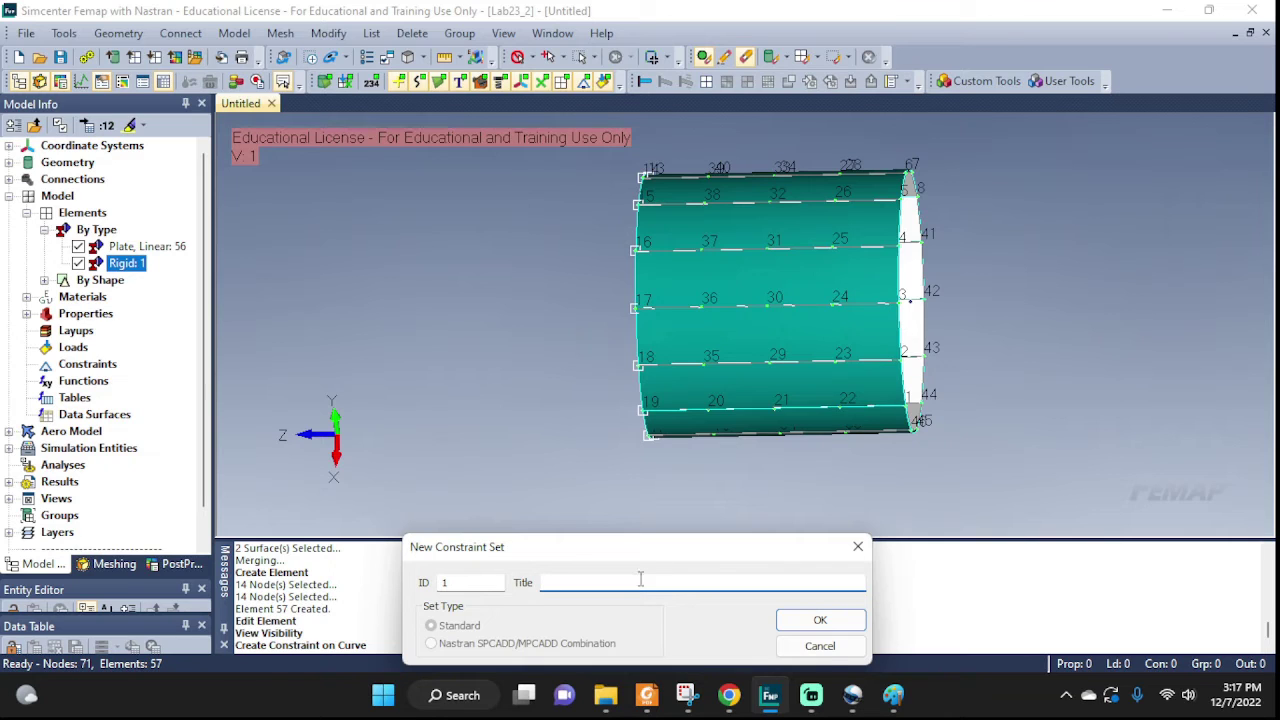
pyautogui.write('BC')
pyautogui.click(820, 620)
pyautogui.click(900, 370)
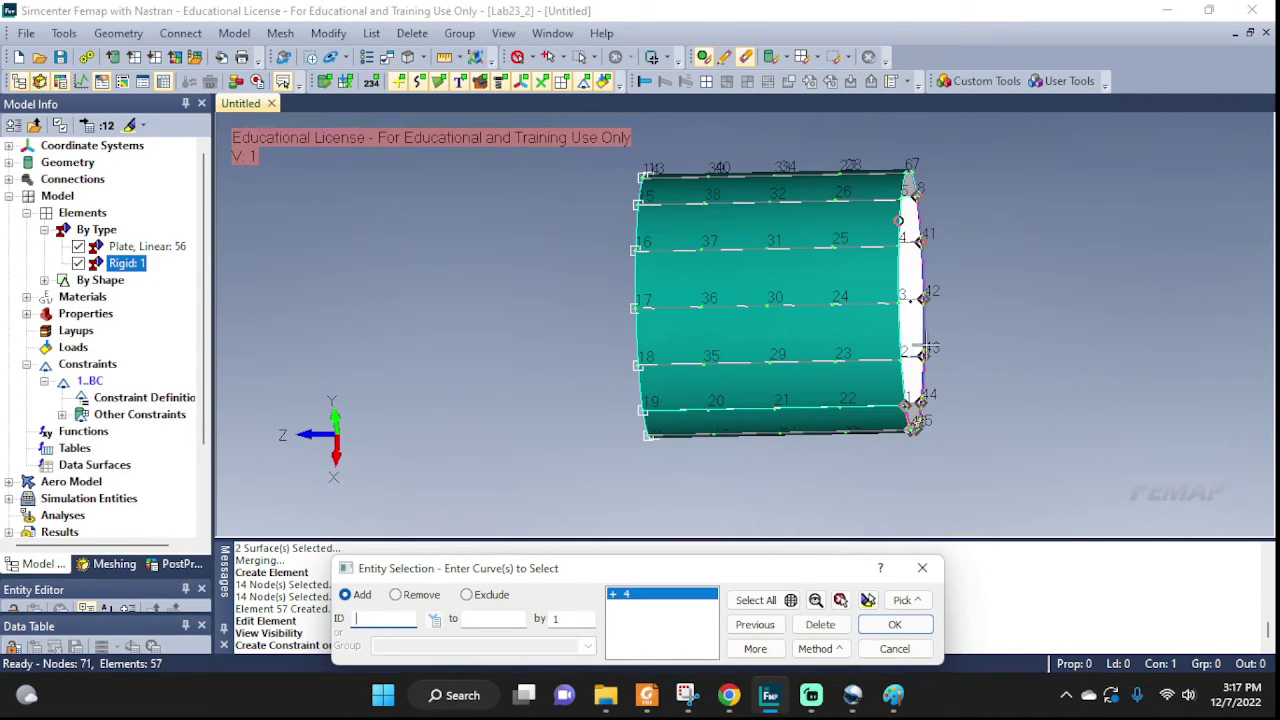
pyautogui.click(890, 406)
pyautogui.click(893, 624)
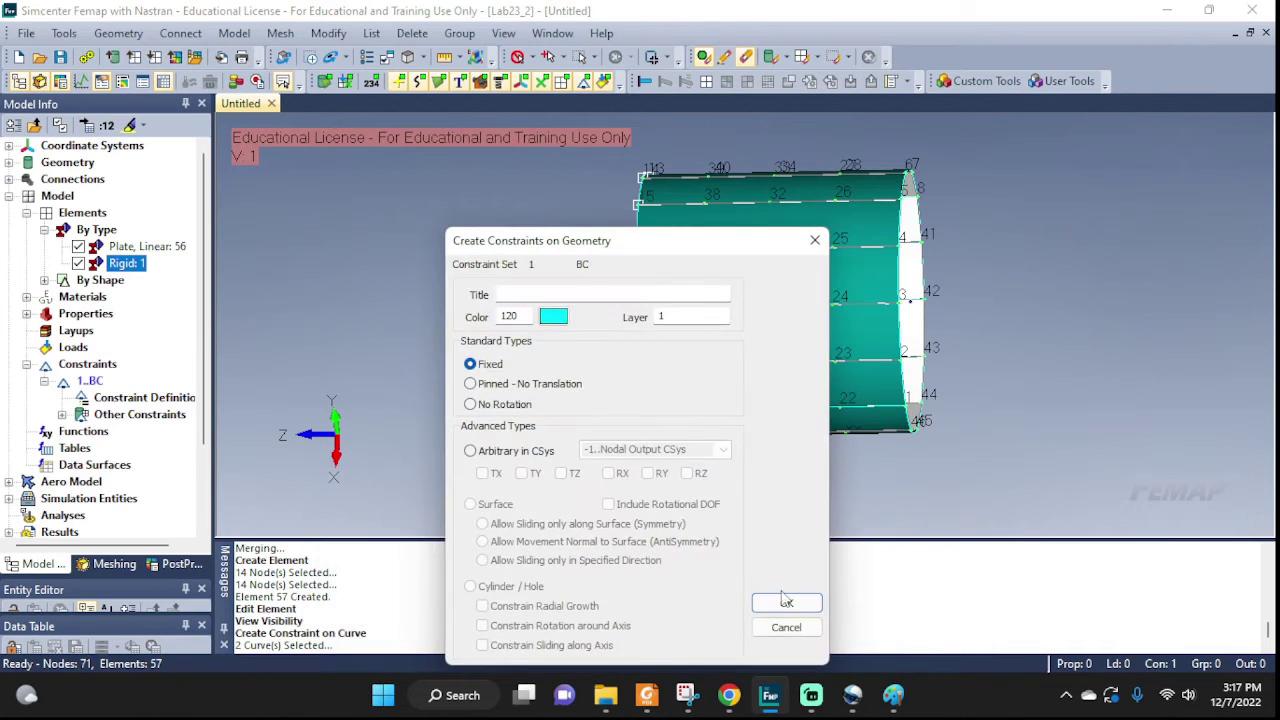
# Step: Apply a Fixed constraint to the two curves and orbit to view the constrained end
pyautogui.click(598, 293)
pyautogui.write('F')
pyautogui.click(793, 602)
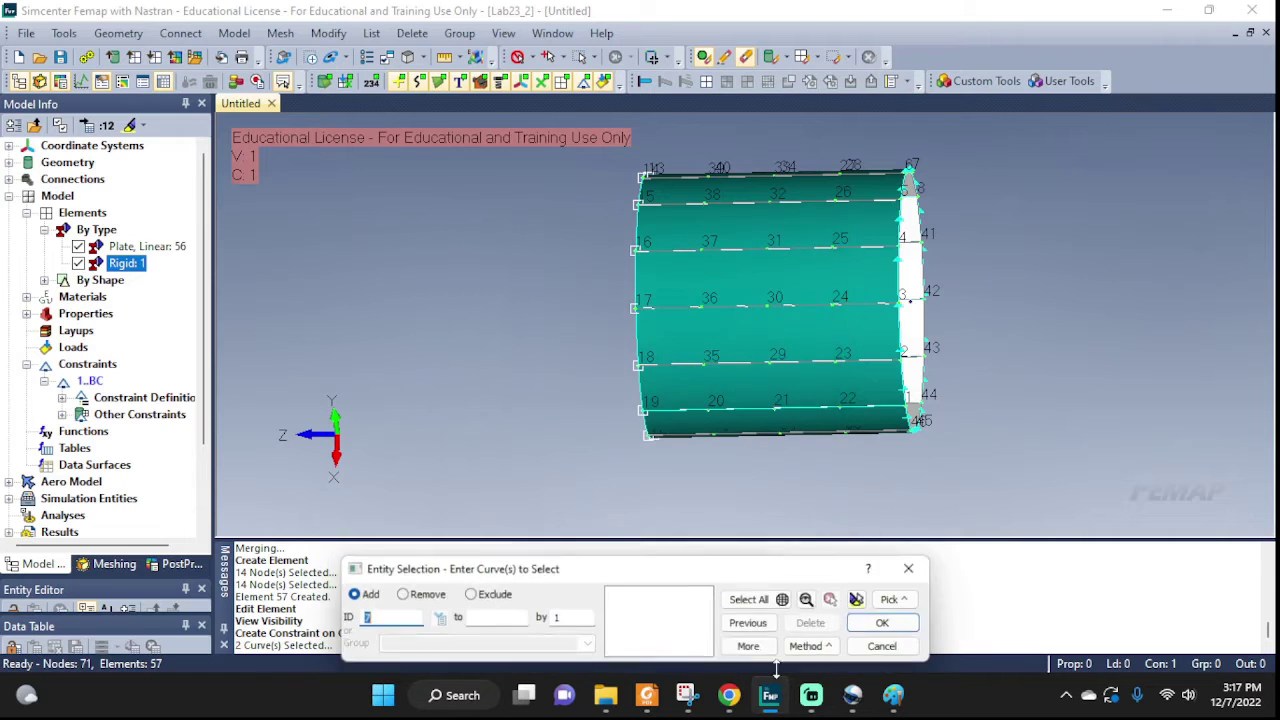
pyautogui.click(891, 623)
pyautogui.moveTo(726, 470); pyautogui.dragTo(893, 428, button='middle')
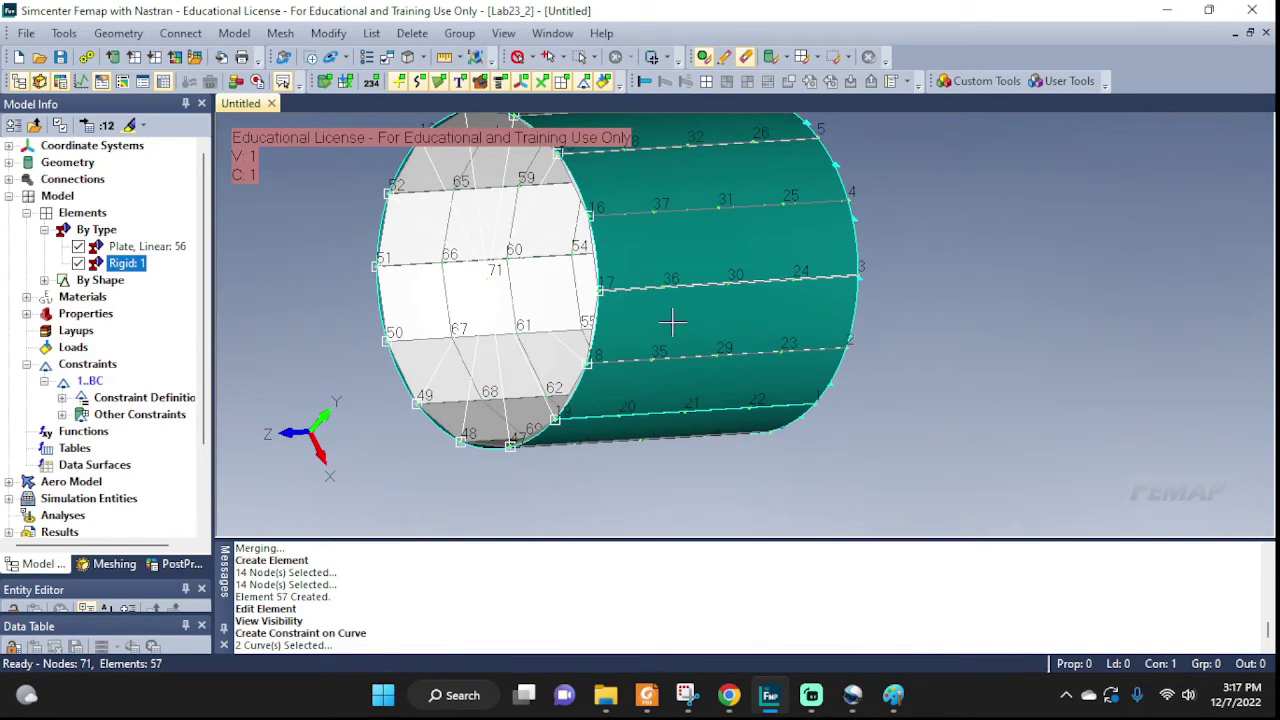
pyautogui.moveTo(814, 343); pyautogui.dragTo(888, 383, button='middle')
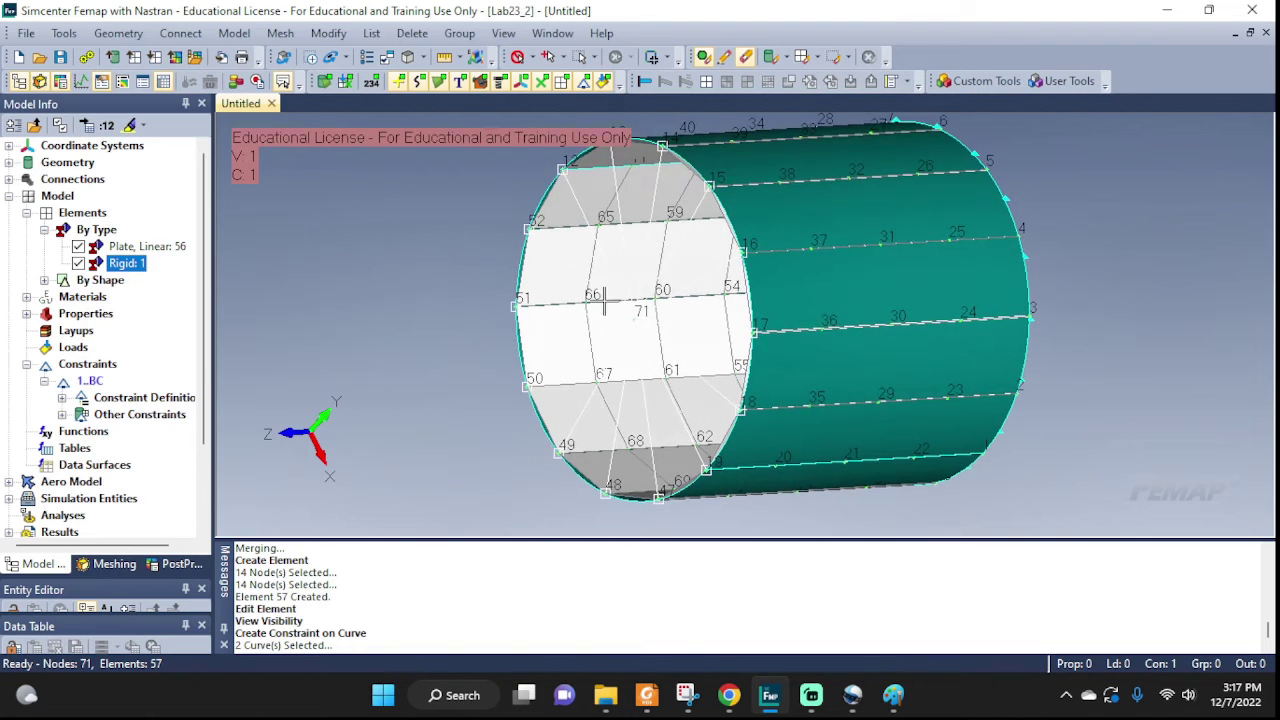
pyautogui.scroll(-2, 888, 383)
# Step: Create nodal load set F and select the spider's centre node 71
pyautogui.click(234, 33)
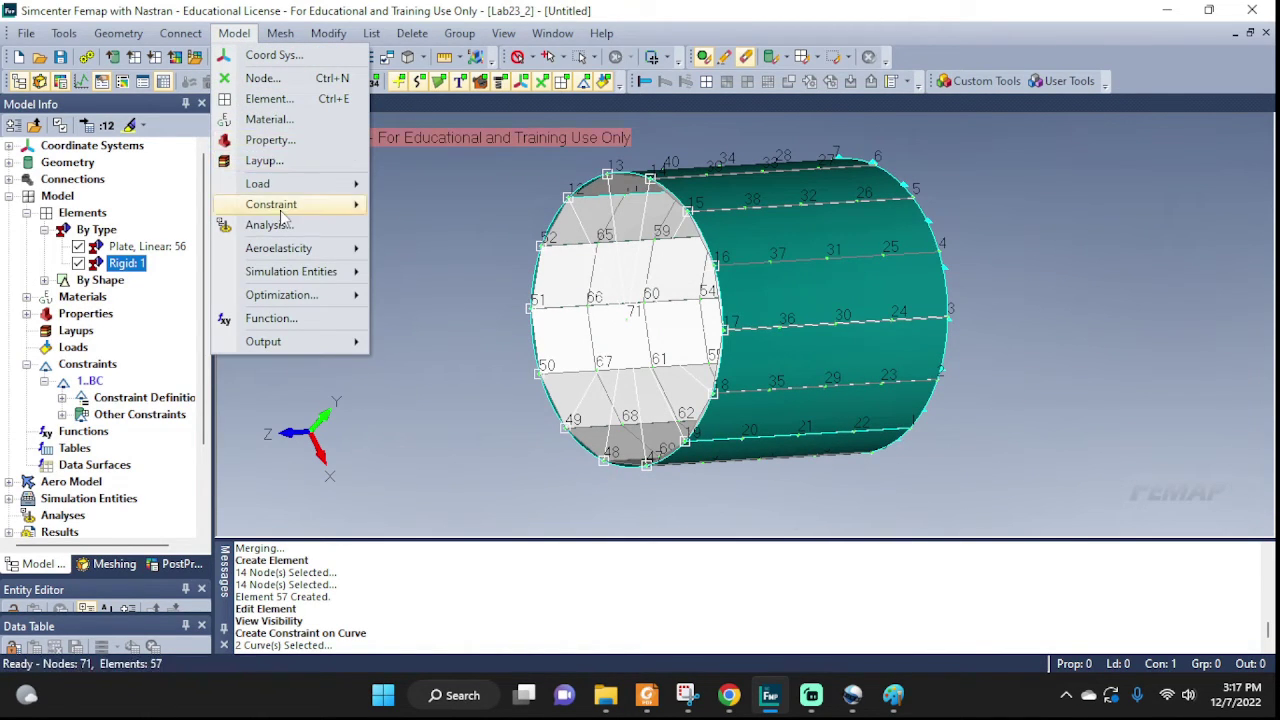
pyautogui.moveTo(296, 188)
pyautogui.click(422, 230)
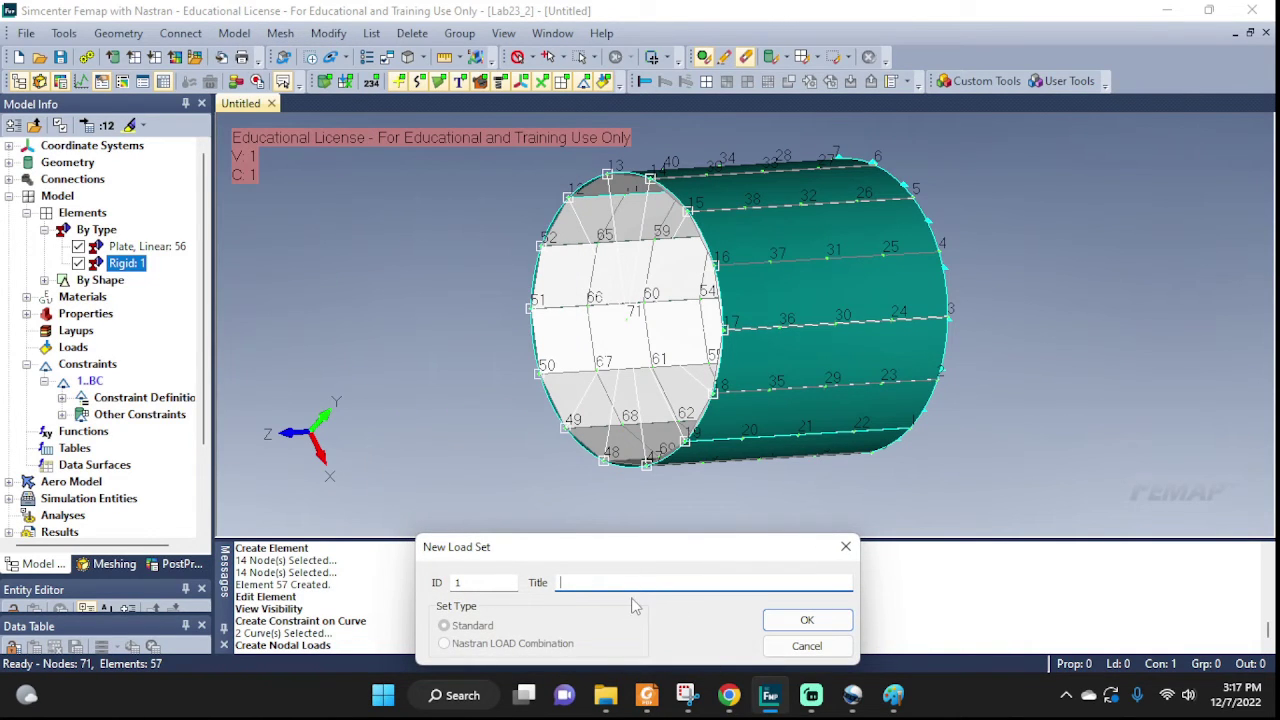
pyautogui.write('F')
pyautogui.click(806, 620)
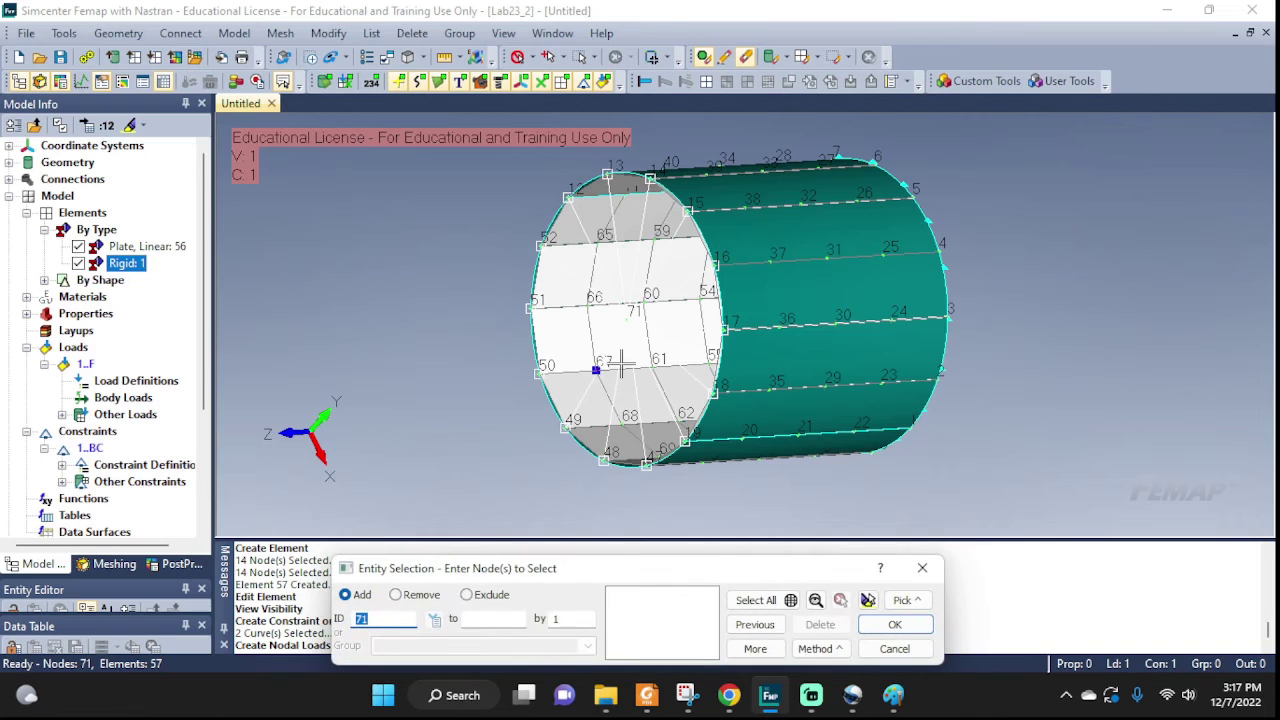
pyautogui.click(626, 319)
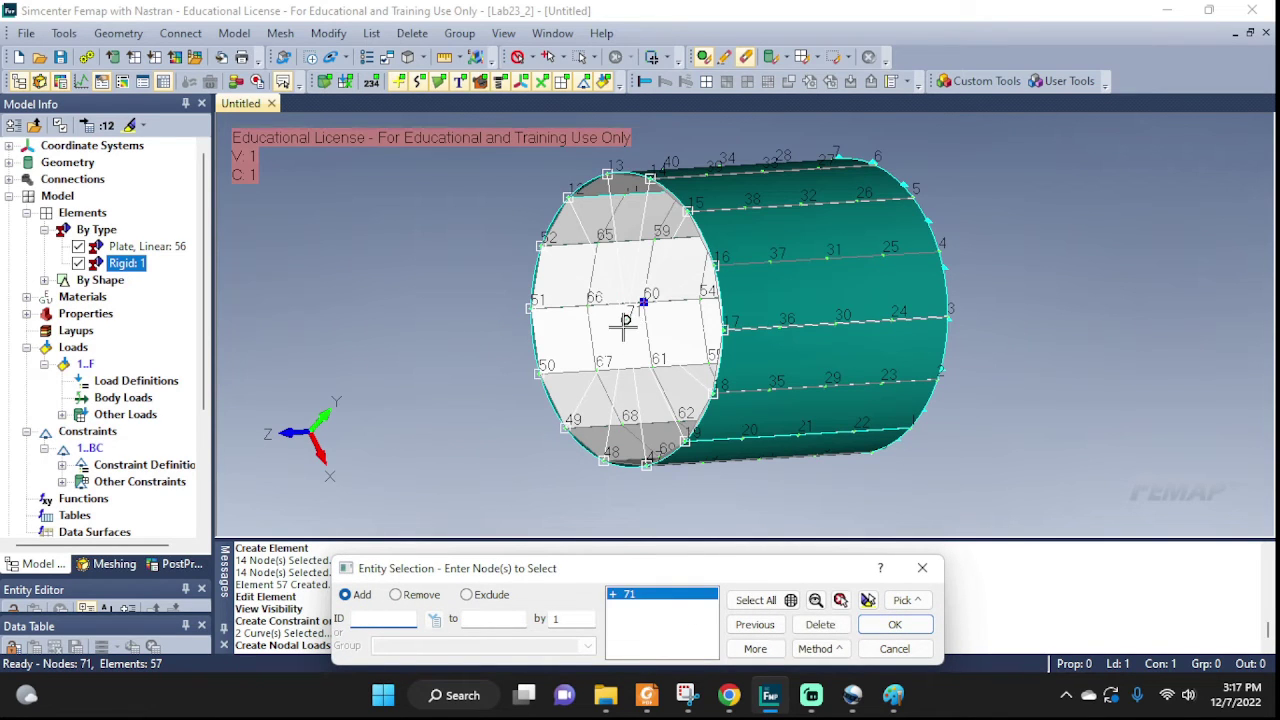
pyautogui.moveTo(590, 307); pyautogui.dragTo(755, 262, button='middle')
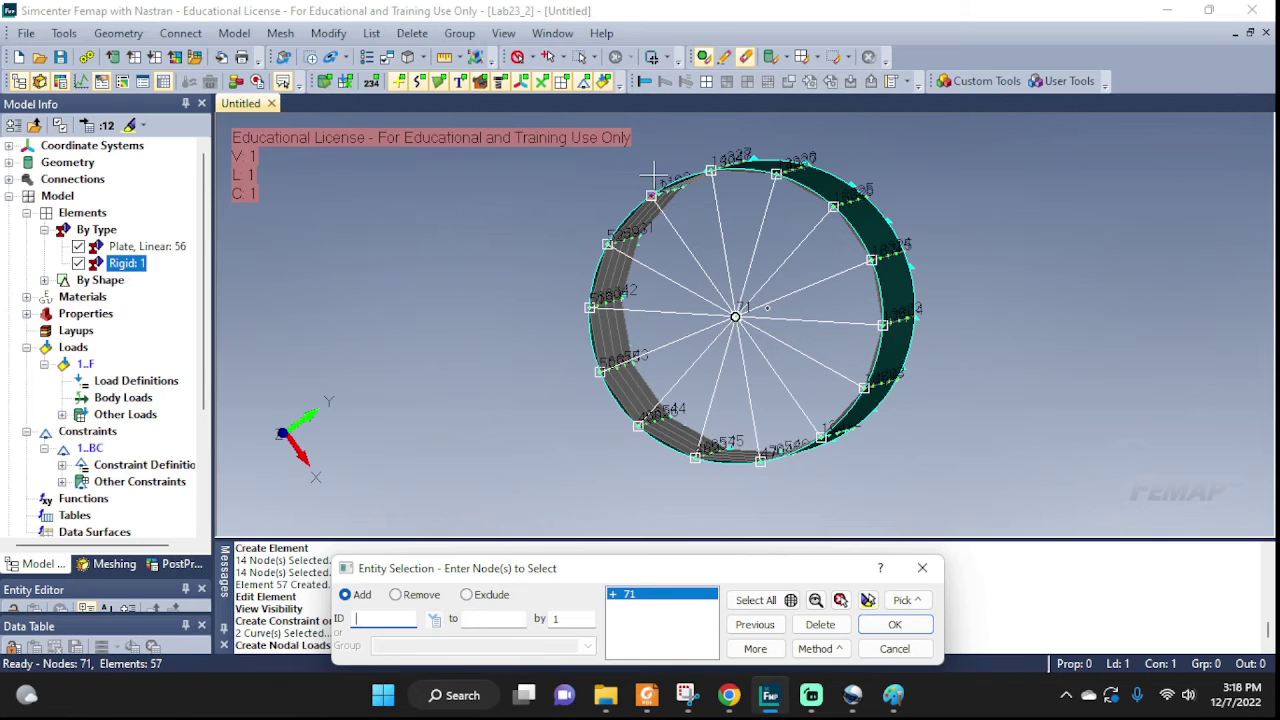
pyautogui.click(893, 624)
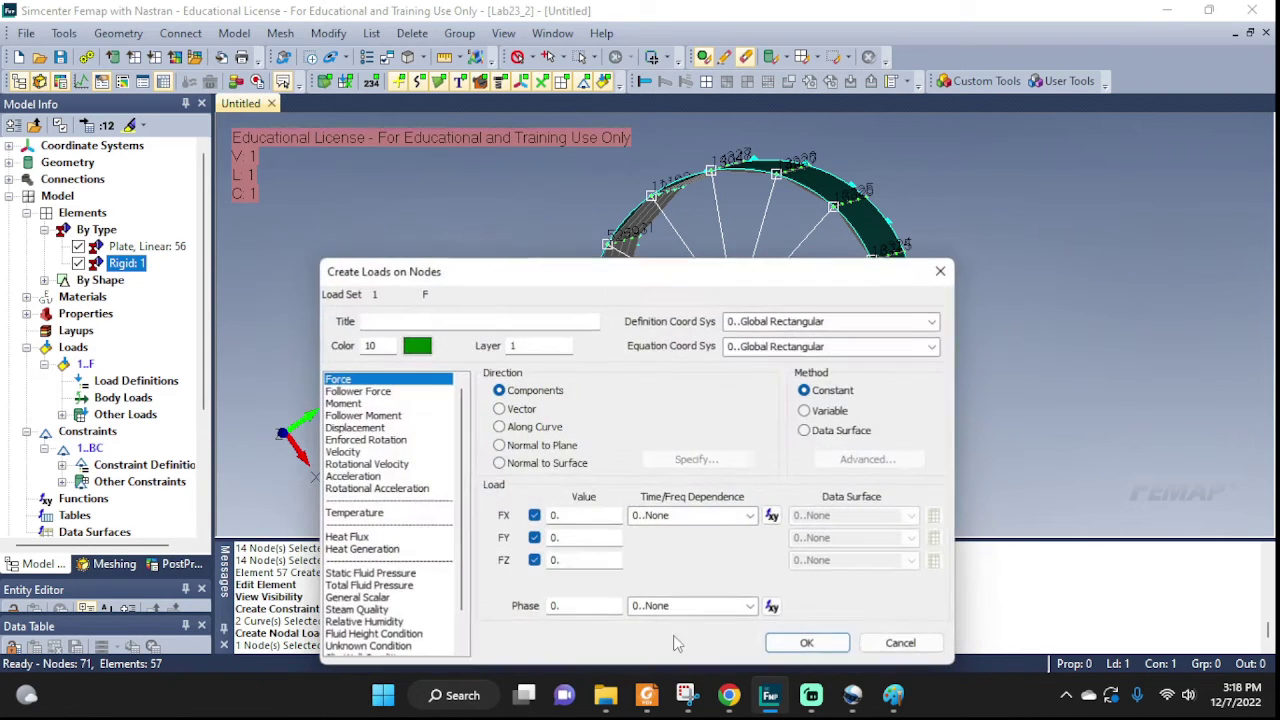
# Step: Give node 71 a force of FZ = 1000, then stop adding further nodal loads
pyautogui.moveTo(1149, 377); pyautogui.dragTo(1088, 383, button='middle')
pyautogui.moveTo(604, 560); pyautogui.dragTo(509, 574)
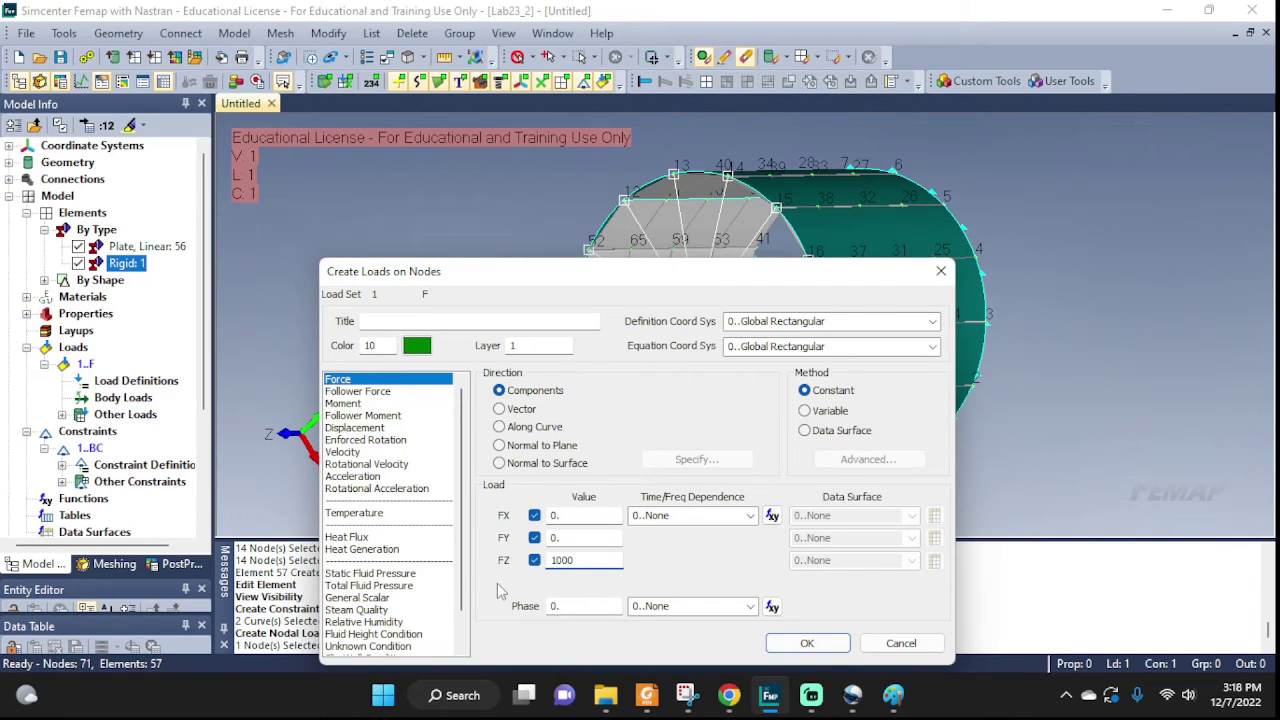
pyautogui.click(408, 322)
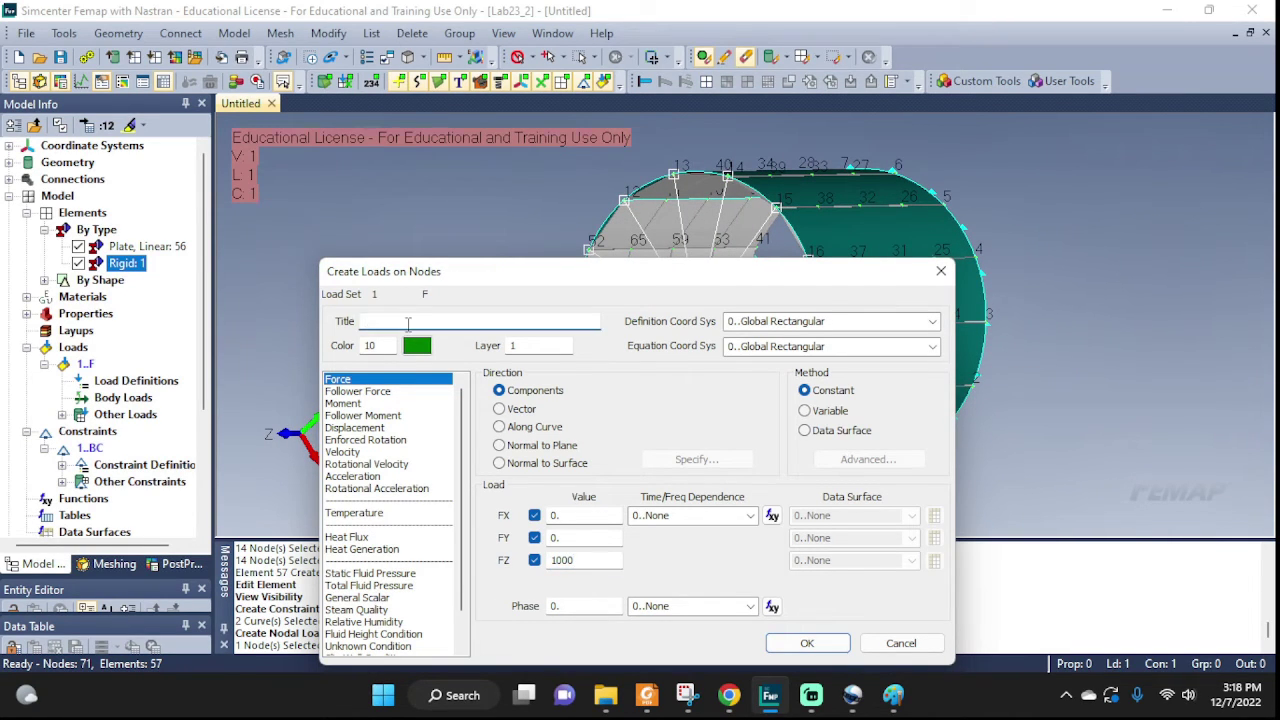
pyautogui.click(803, 643)
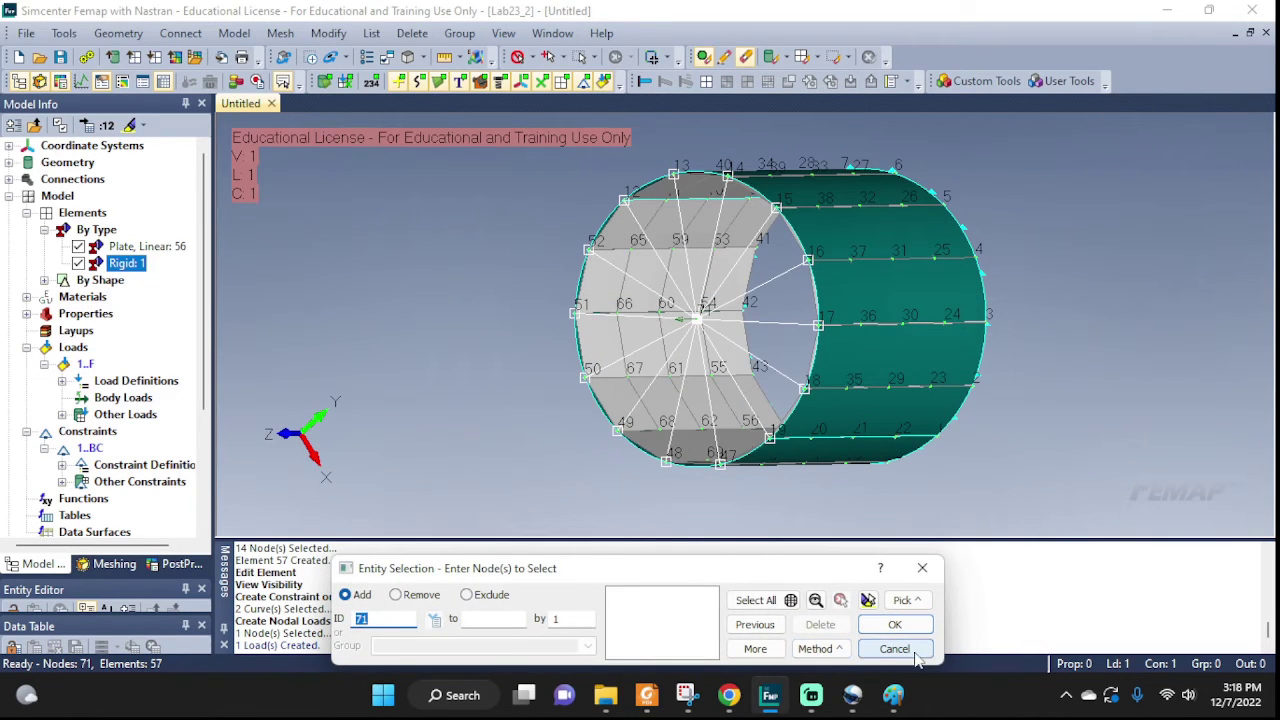
pyautogui.click(915, 652)
pyautogui.scroll(5, 684, 340)
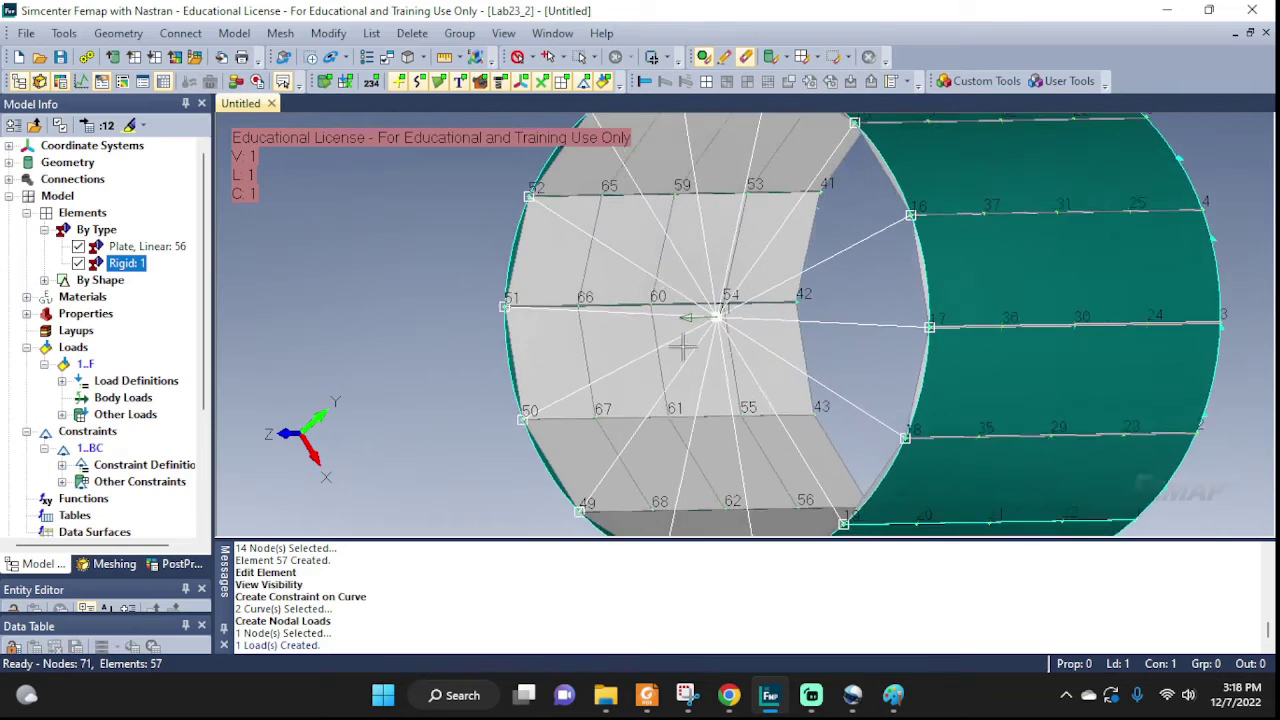
pyautogui.scroll(2, 700, 343)
pyautogui.scroll(-4, 700, 343)
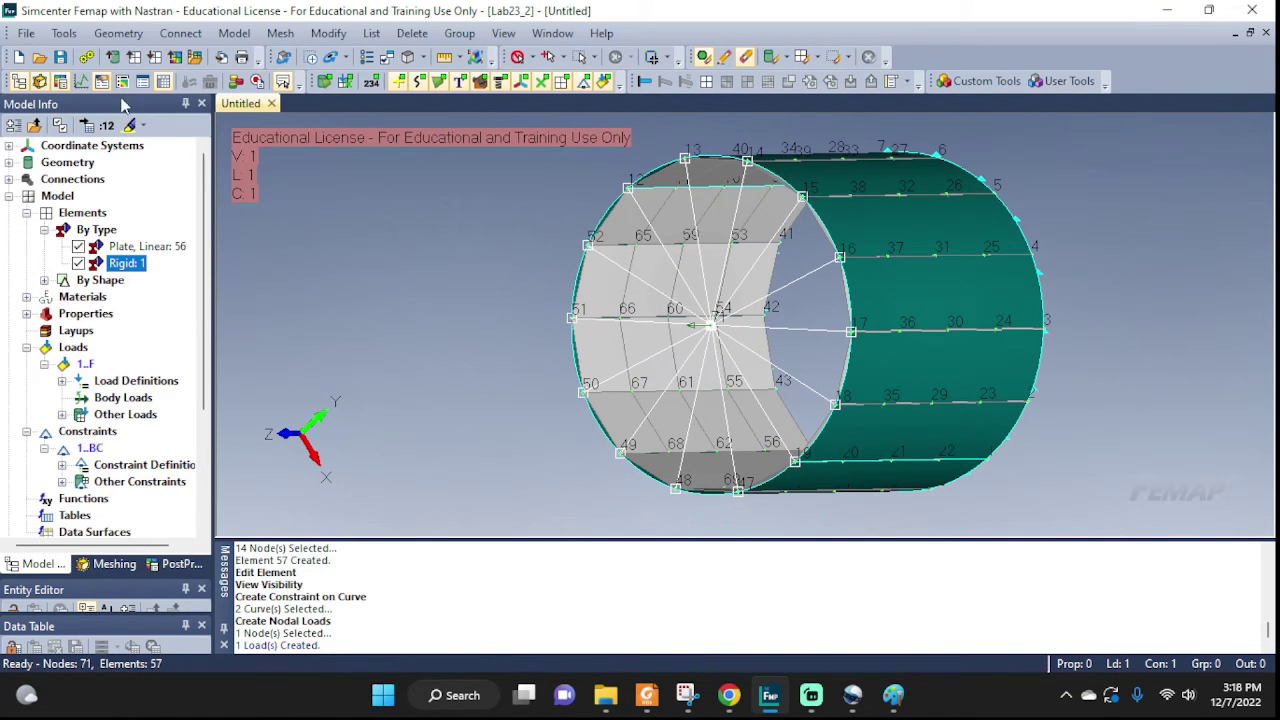
# Step: Create a Simcenter Nastran Static analysis set and run it to produce Output Set 1
pyautogui.click(288, 36)
pyautogui.moveTo(234, 33)
pyautogui.click(274, 227)
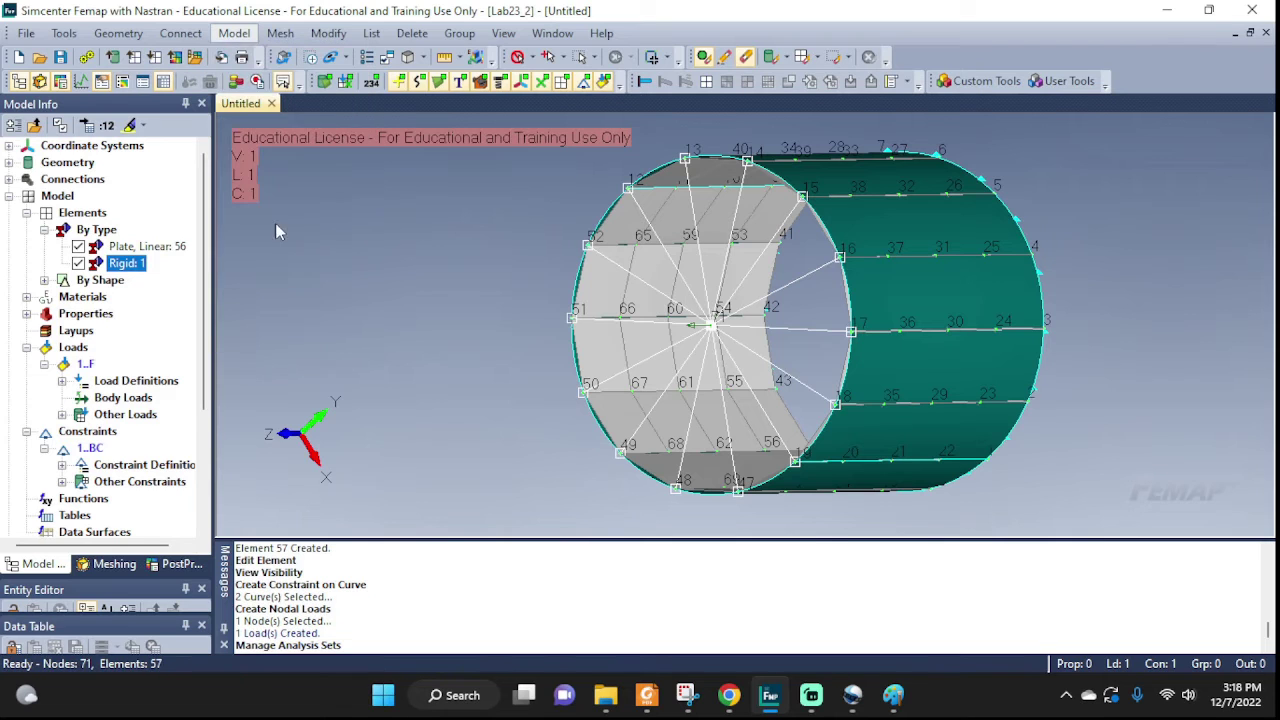
pyautogui.click(787, 502)
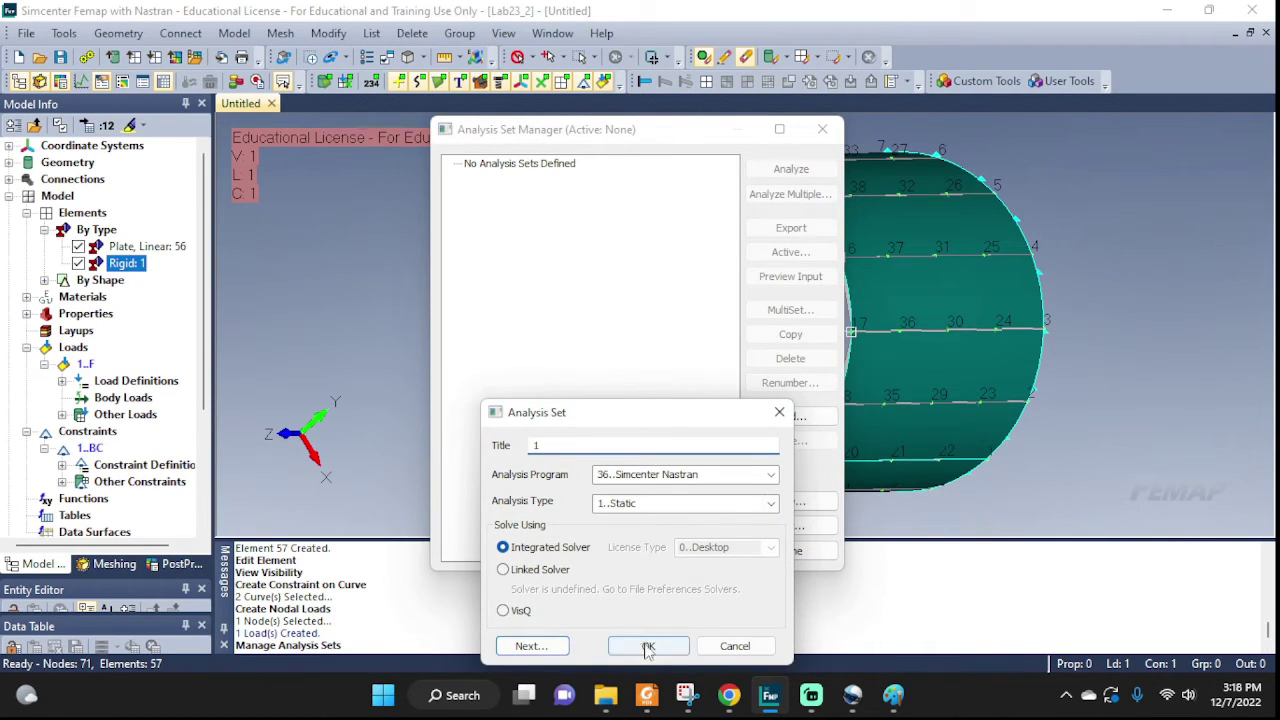
pyautogui.click(648, 646)
pyautogui.click(789, 169)
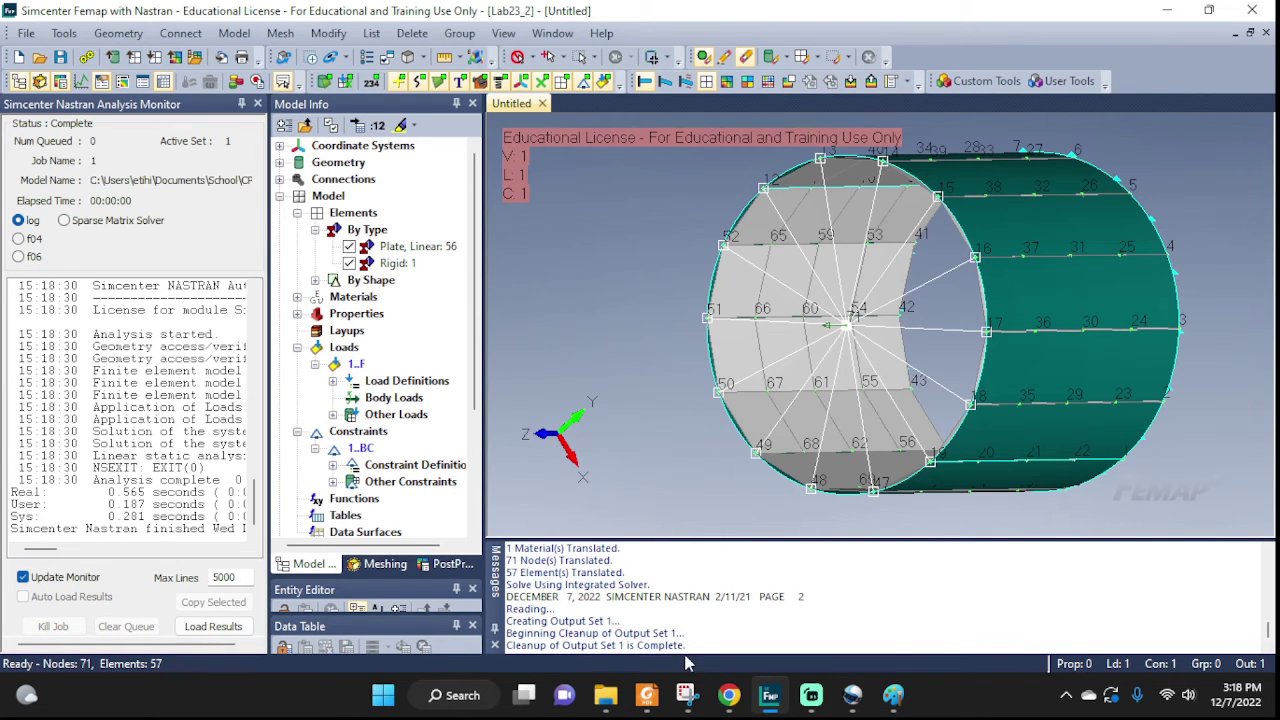
# Step: Close the Analysis Monitor and show the deformed Total Translation shape, orbiting to inspect the end ring and spokes
pyautogui.click(257, 104)
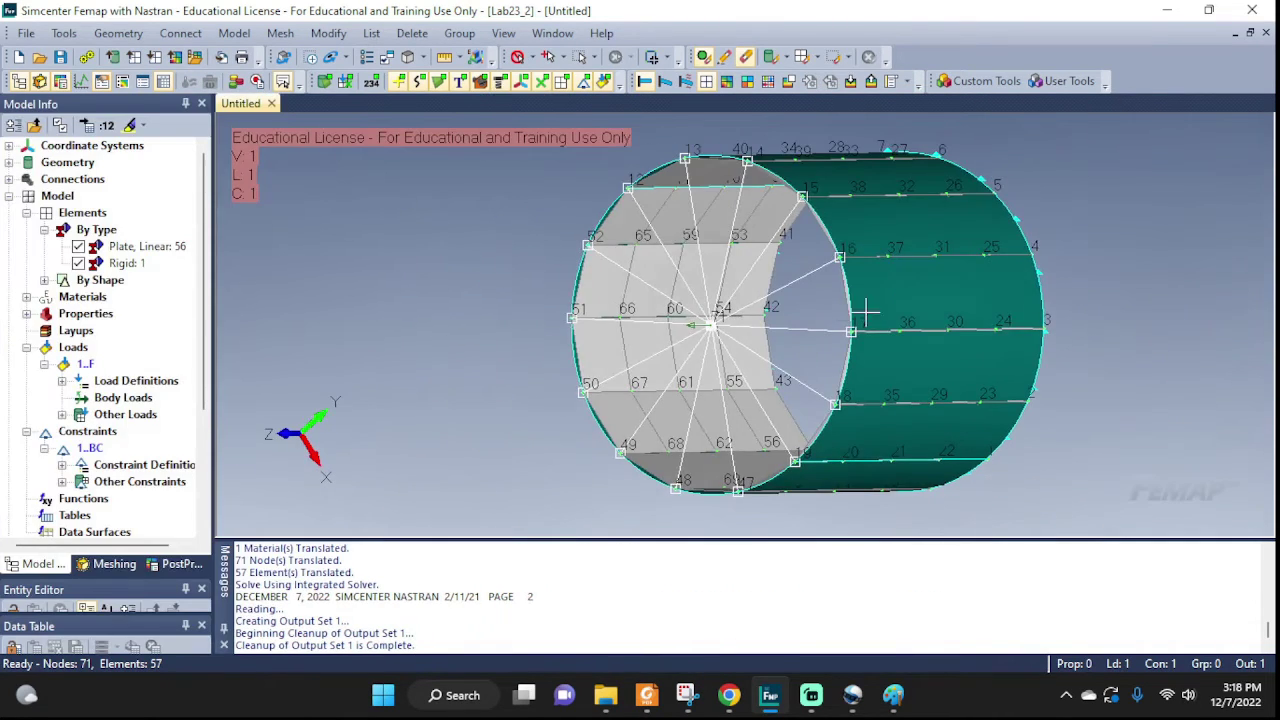
pyautogui.scroll(-3, 870, 312)
pyautogui.click(647, 78)
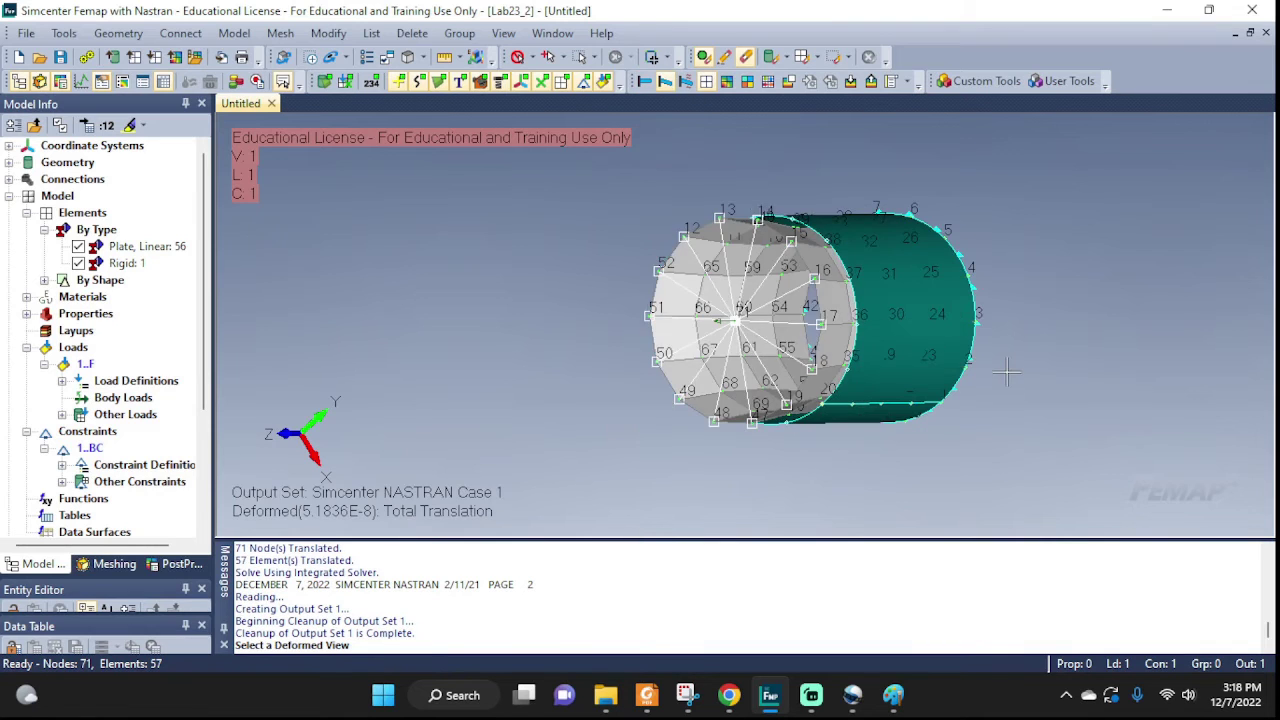
pyautogui.moveTo(880, 330); pyautogui.dragTo(870, 385, button='middle')
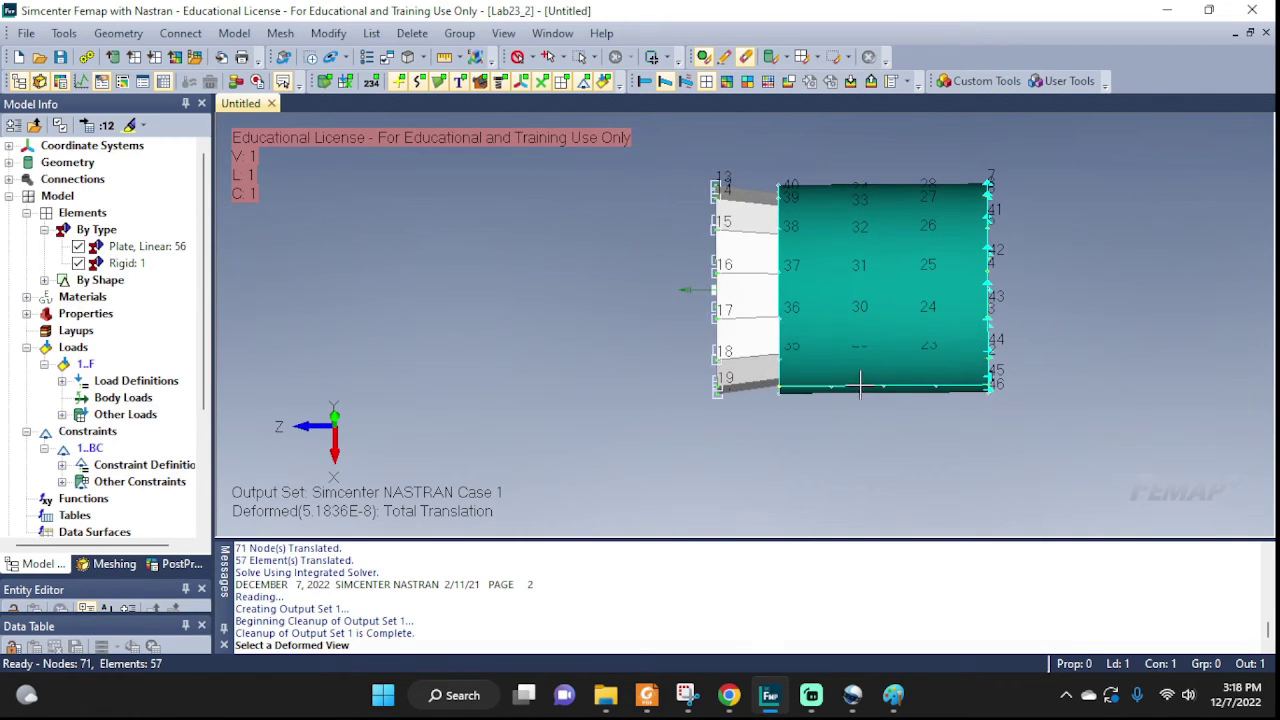
pyautogui.scroll(1, 723, 270)
pyautogui.scroll(1, 725, 280)
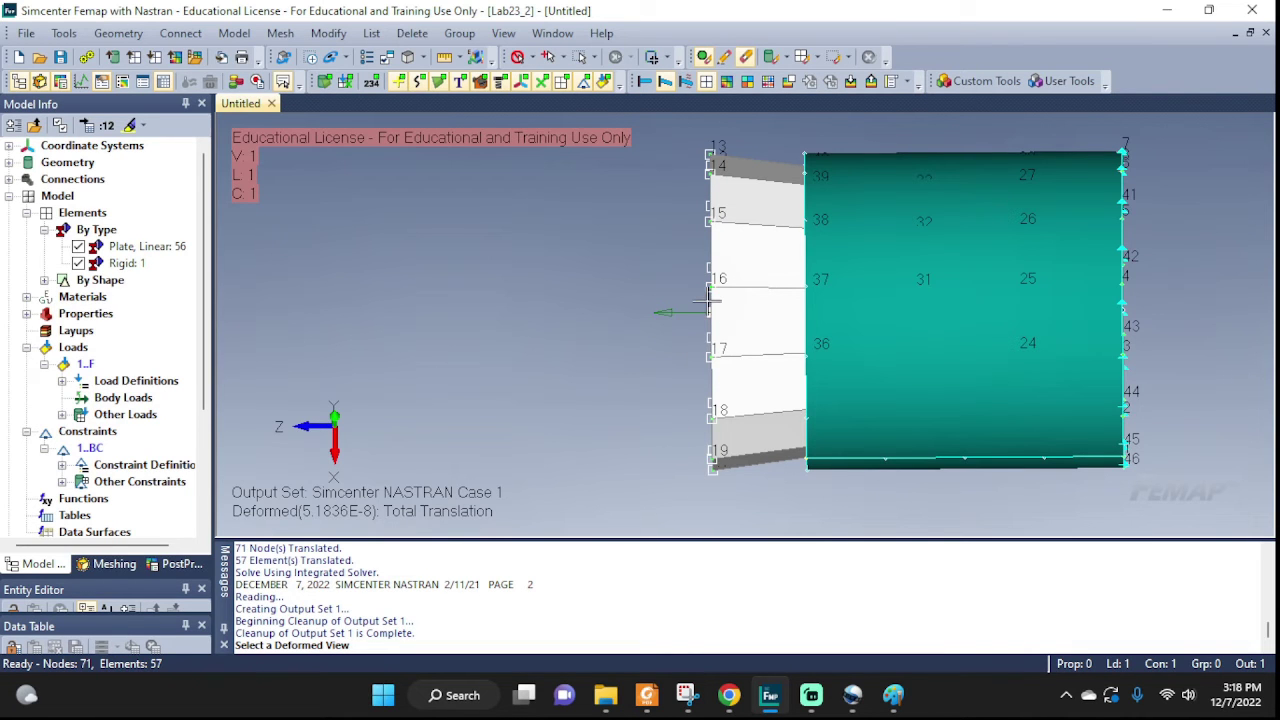
pyautogui.moveTo(708, 298); pyautogui.dragTo(760, 329, button='middle')
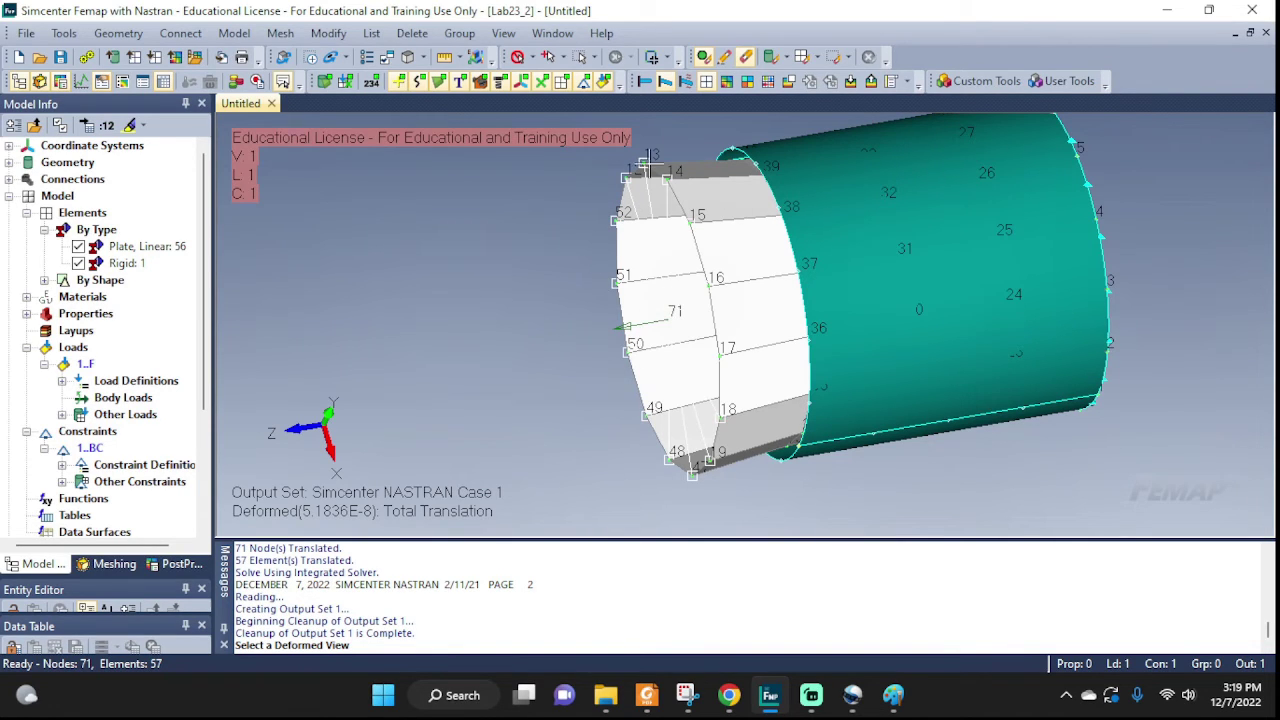
pyautogui.rightClick(112, 263)
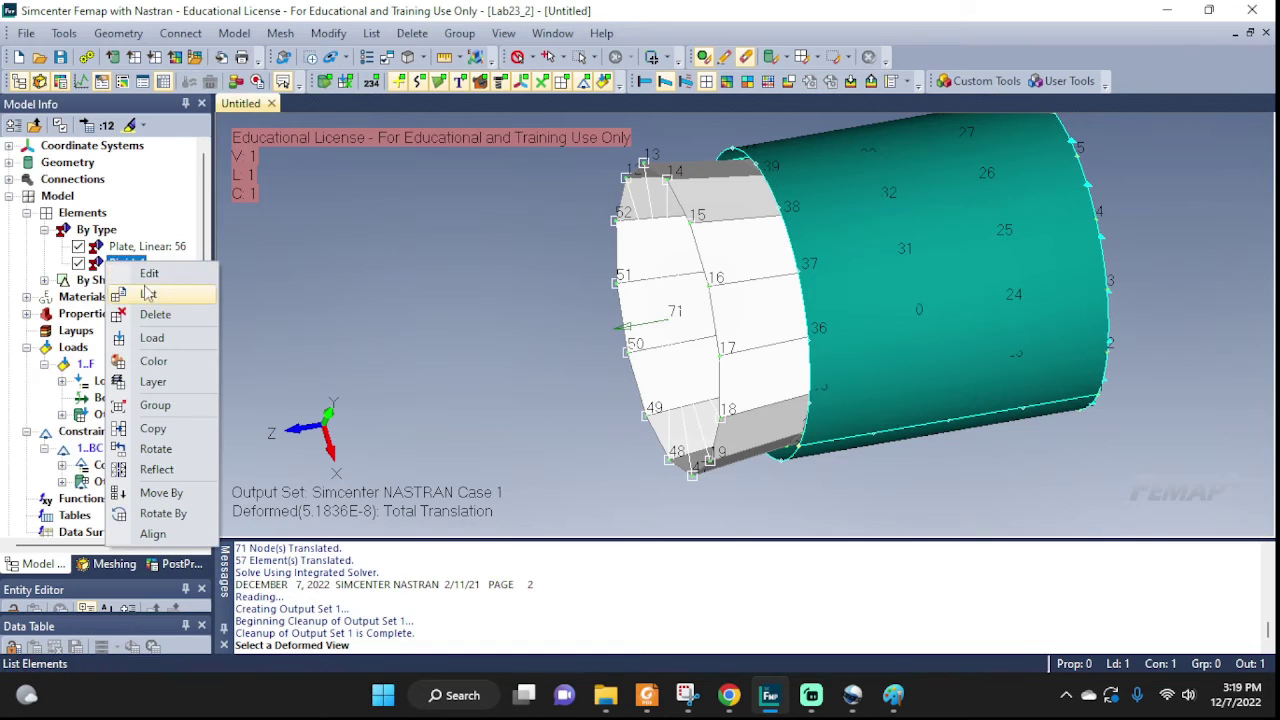
pyautogui.click(151, 278)
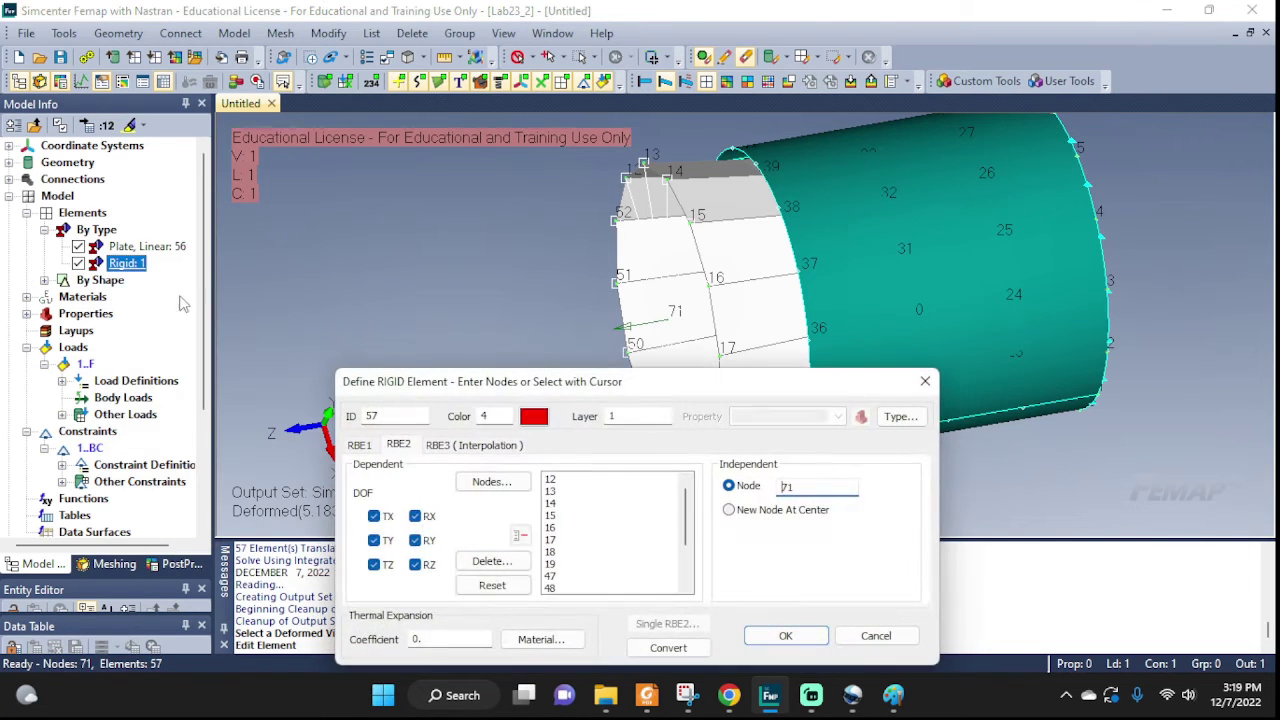
pyautogui.moveTo(565, 390); pyautogui.dragTo(233, 301)
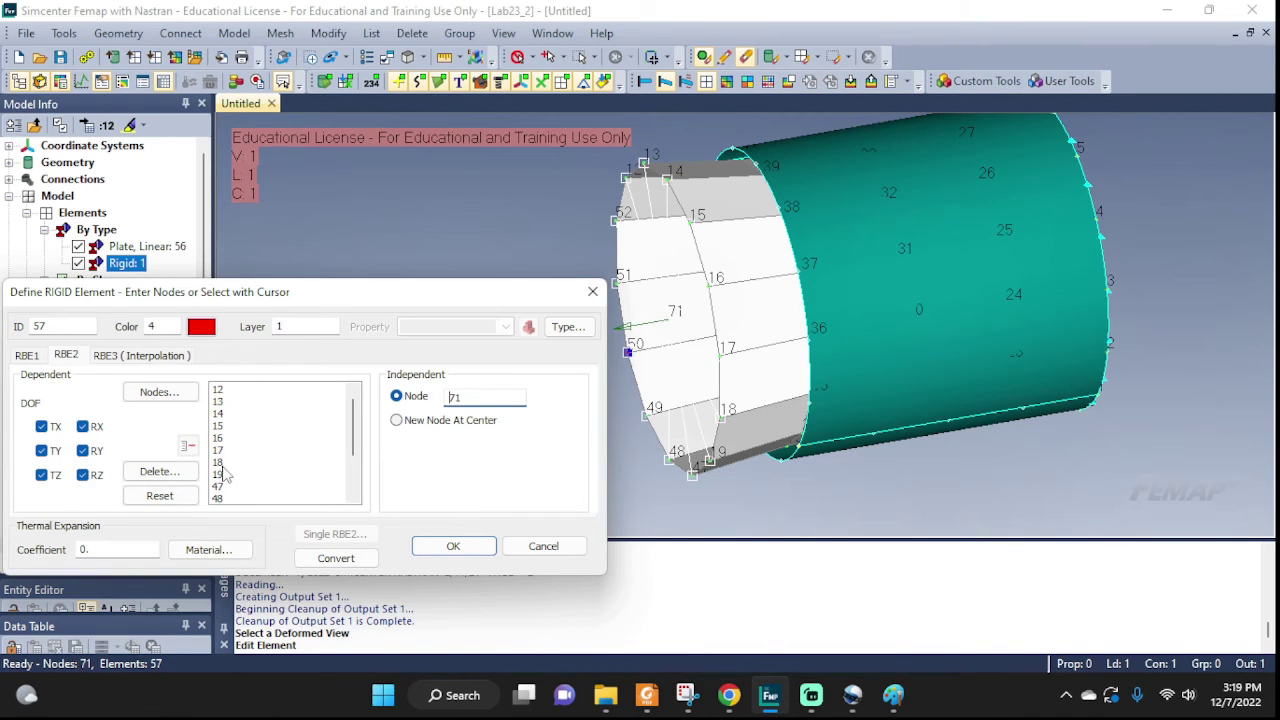
pyautogui.click(453, 546)
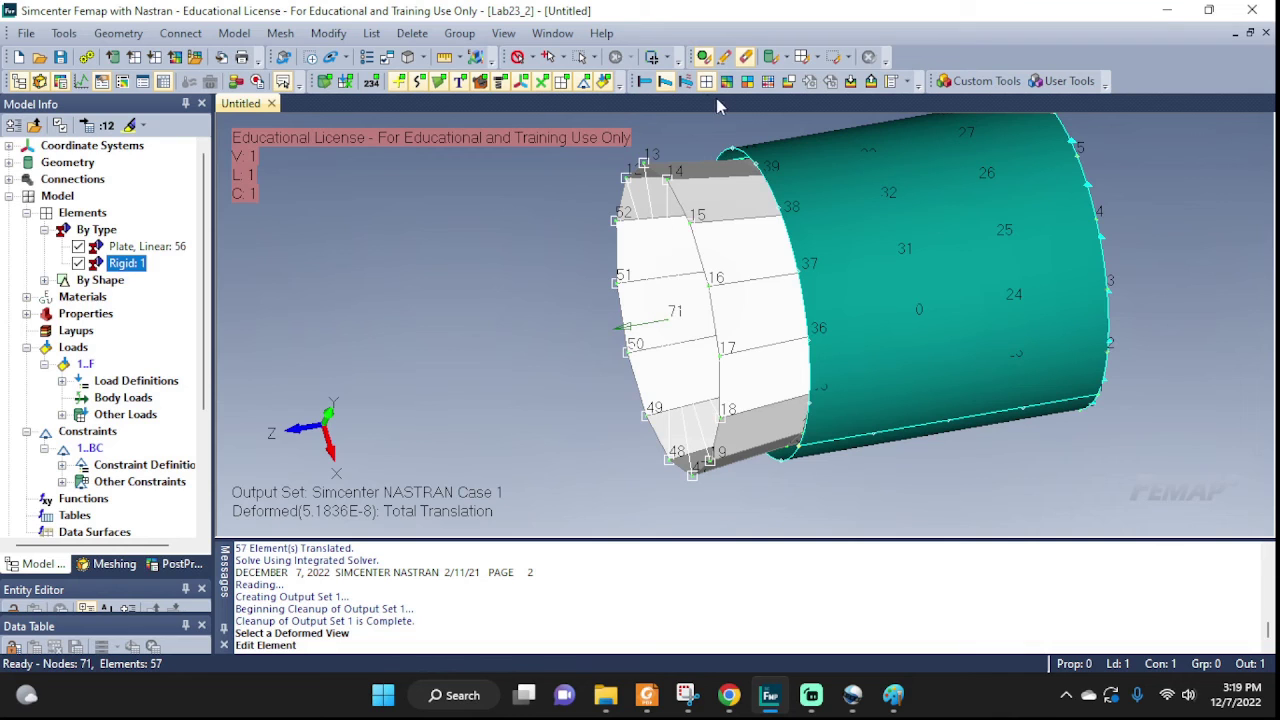
# Step: Set the view to Deformed and Contour using 9026..Plate Bot MajorPrn Stress
pyautogui.scroll(-2, 877, 237)
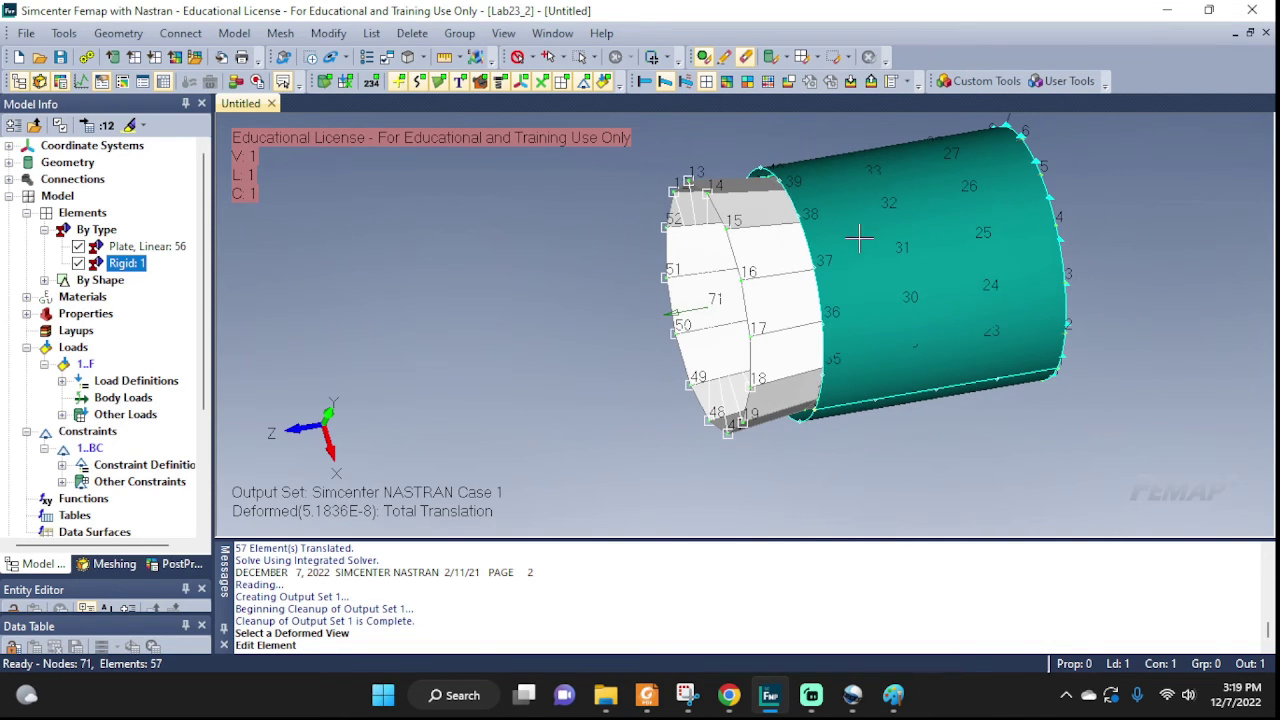
pyautogui.click(510, 33)
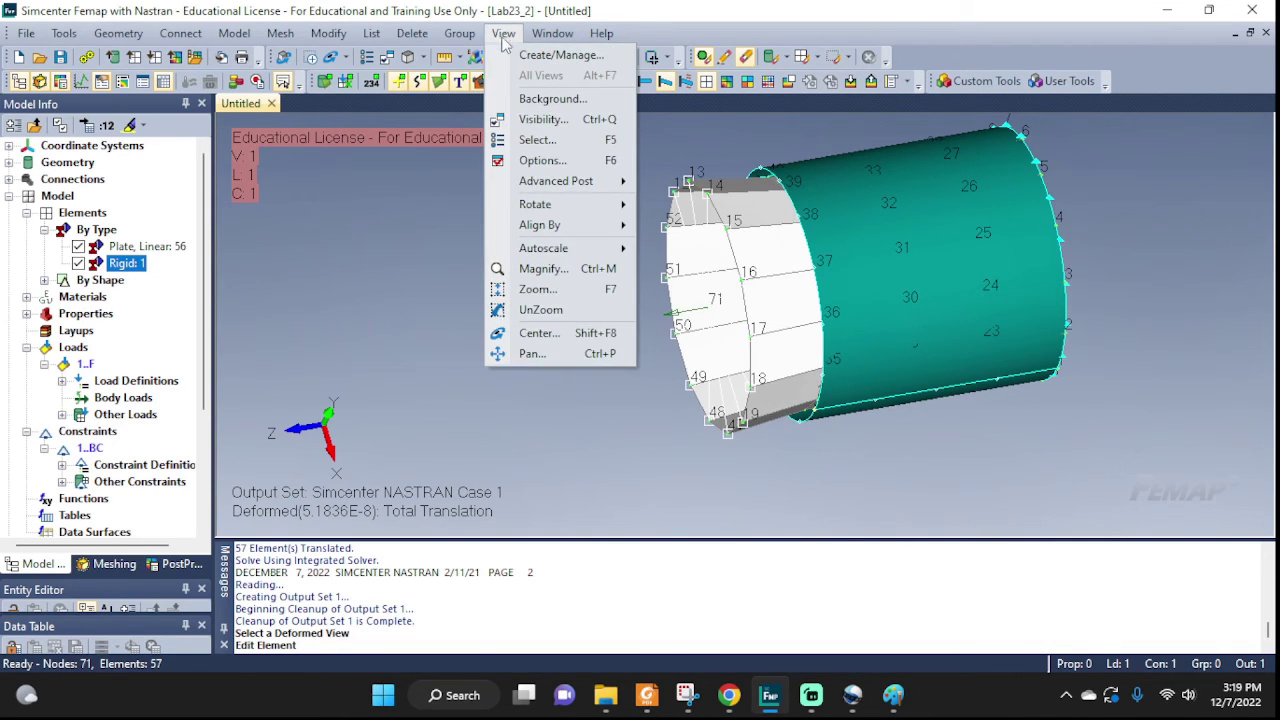
pyautogui.click(540, 140)
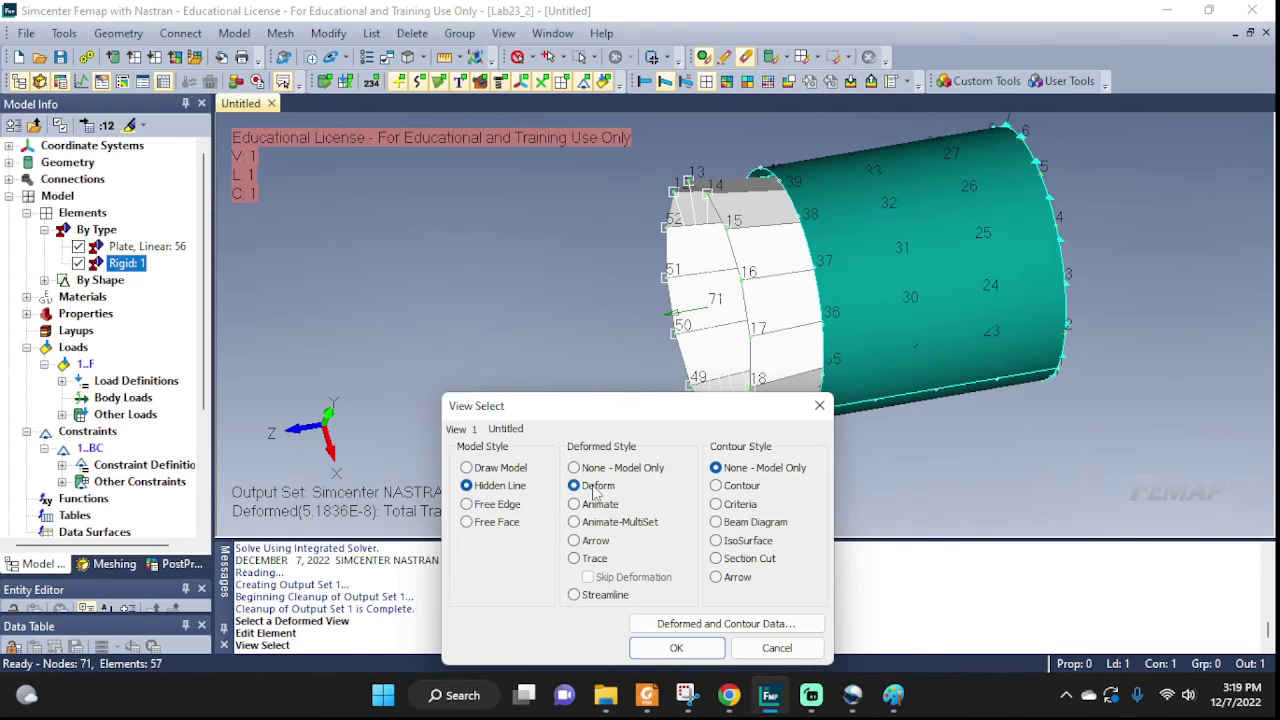
pyautogui.click(716, 485)
pyautogui.click(675, 624)
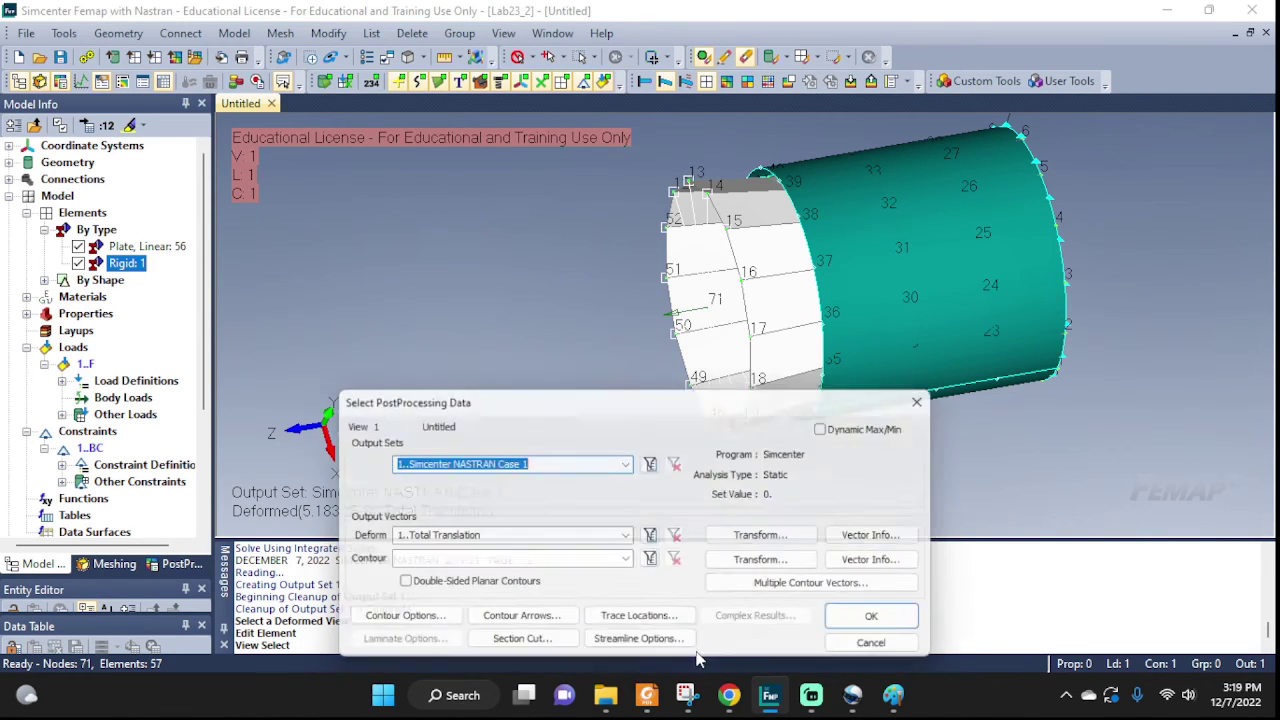
pyautogui.click(628, 562)
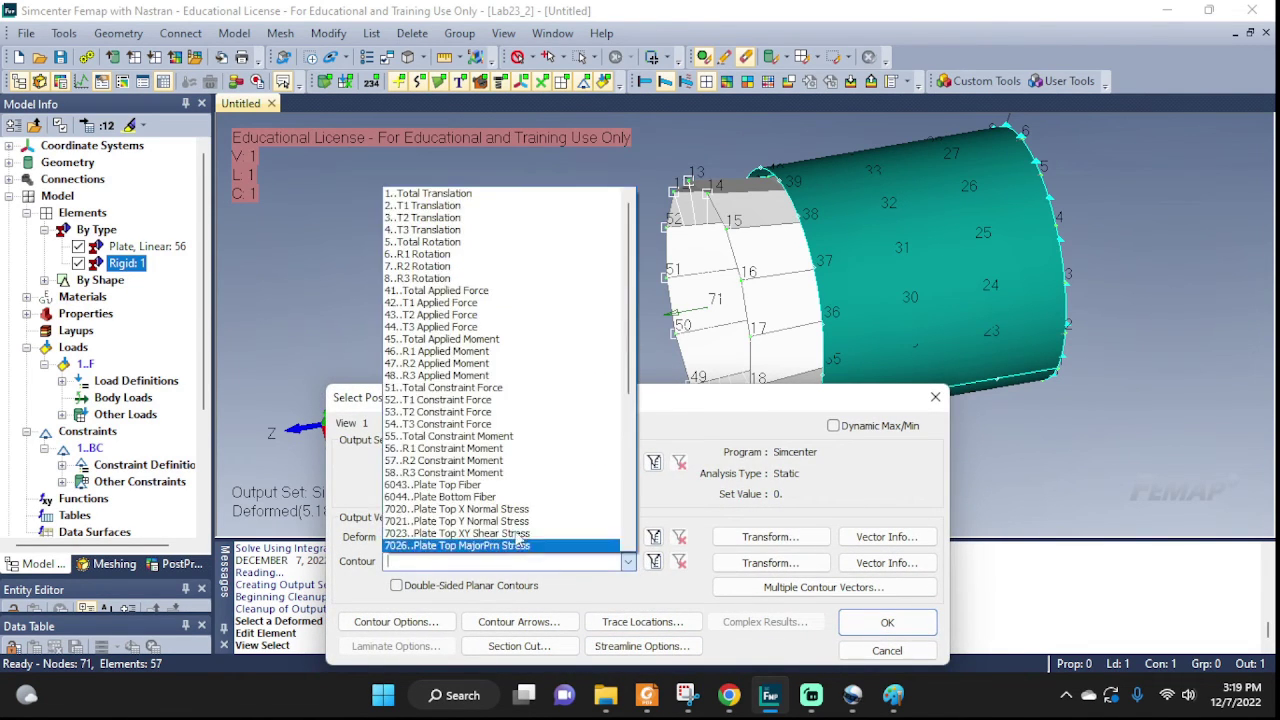
pyautogui.scroll(-2, 510, 490)
pyautogui.scroll(-6, 510, 490)
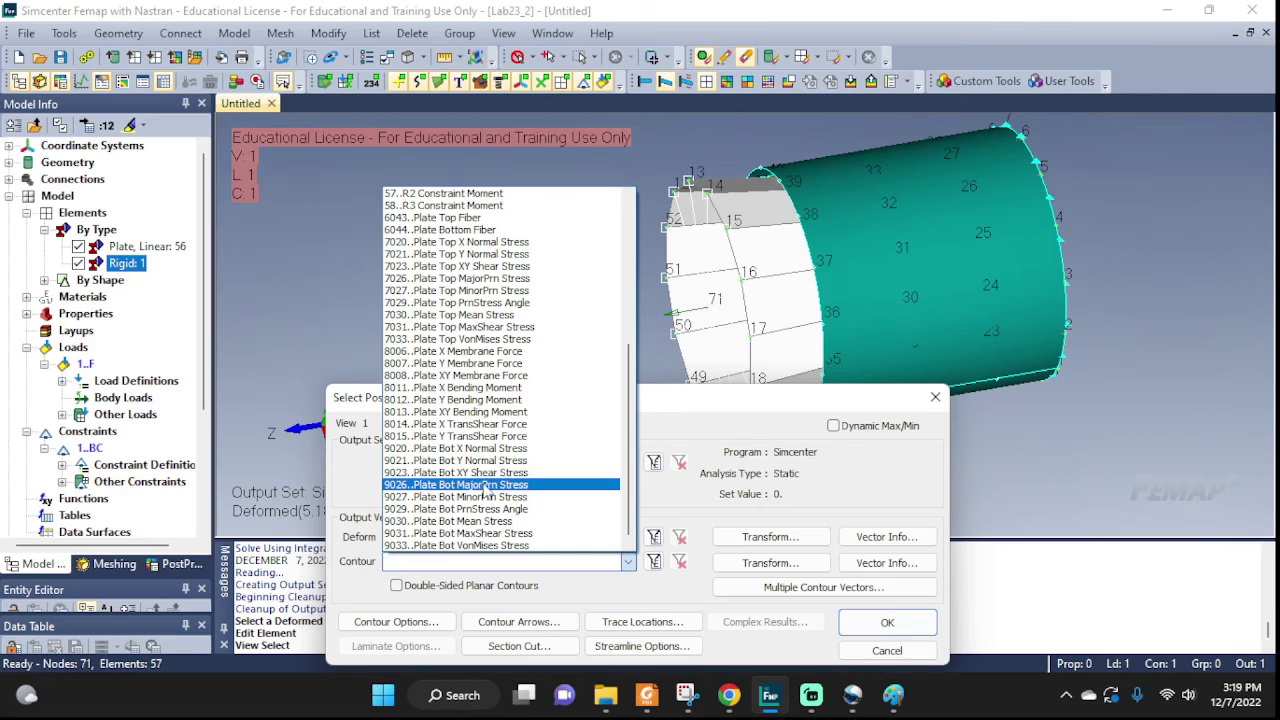
pyautogui.click(487, 484)
pyautogui.click(893, 625)
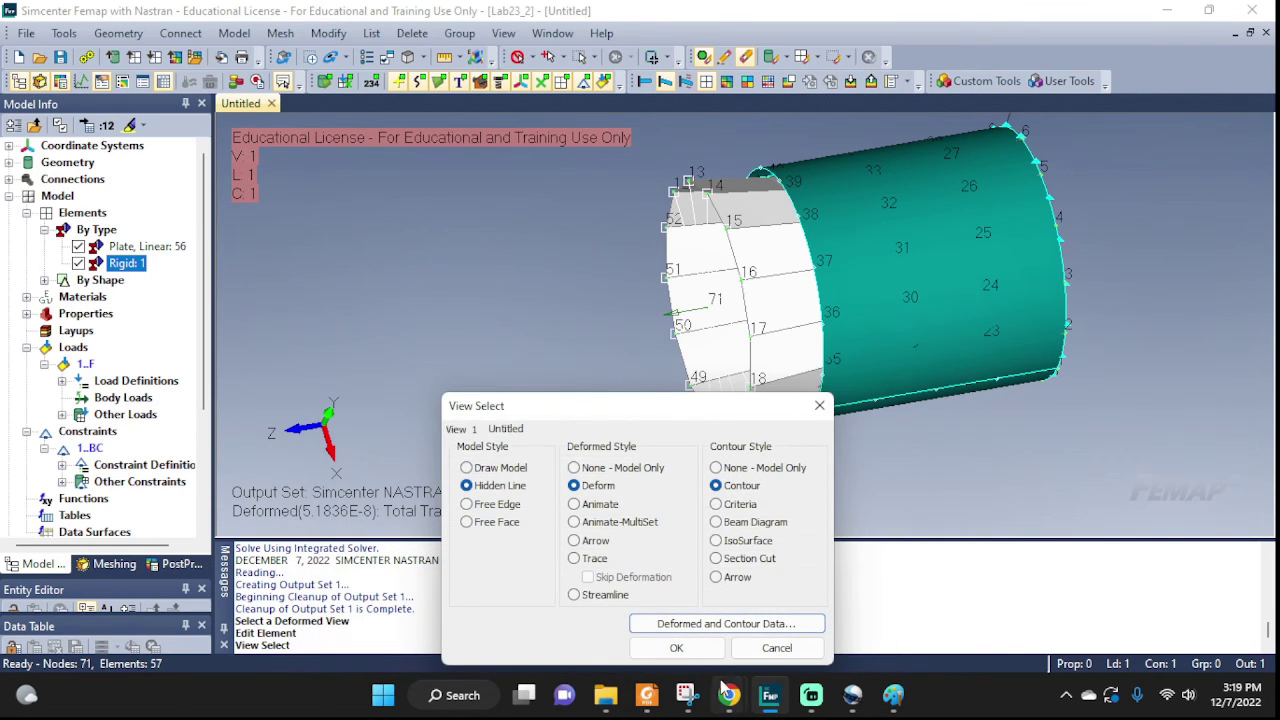
pyautogui.click(676, 648)
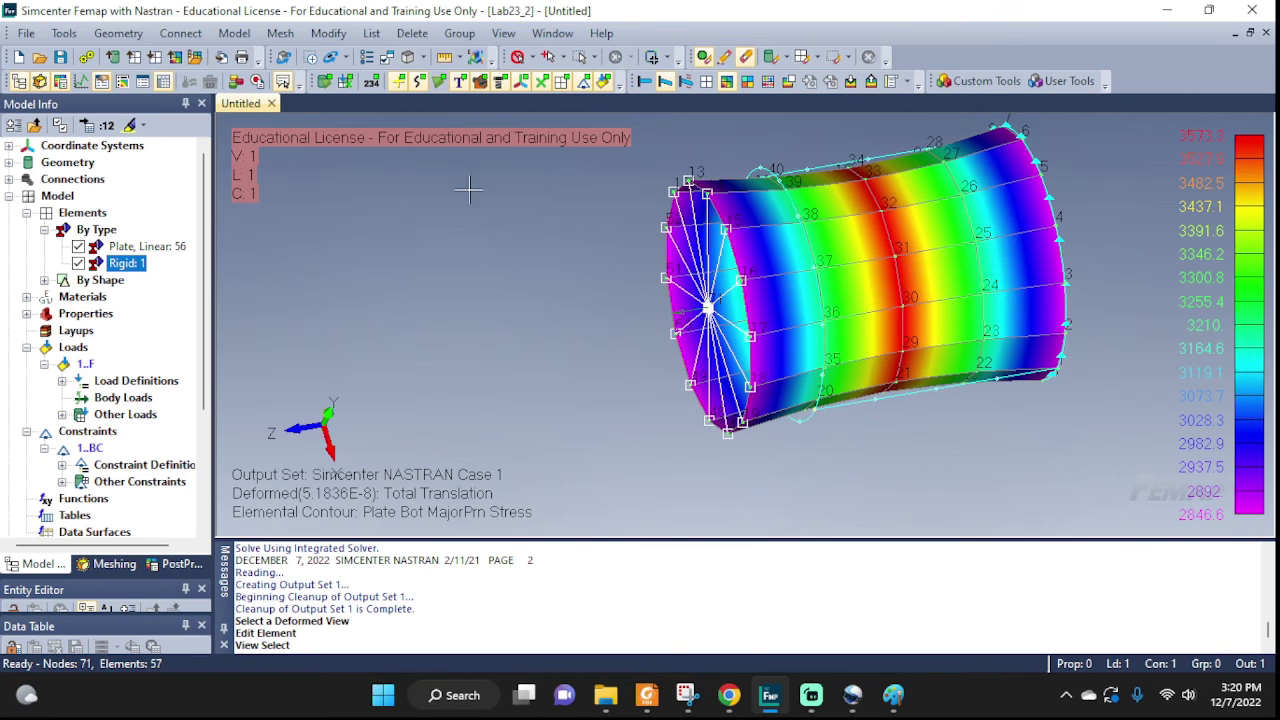
# Step: Rotate the stress-contoured cylinder more face-on and start the deformation animation
pyautogui.moveTo(980, 340); pyautogui.dragTo(866, 310, button='middle')
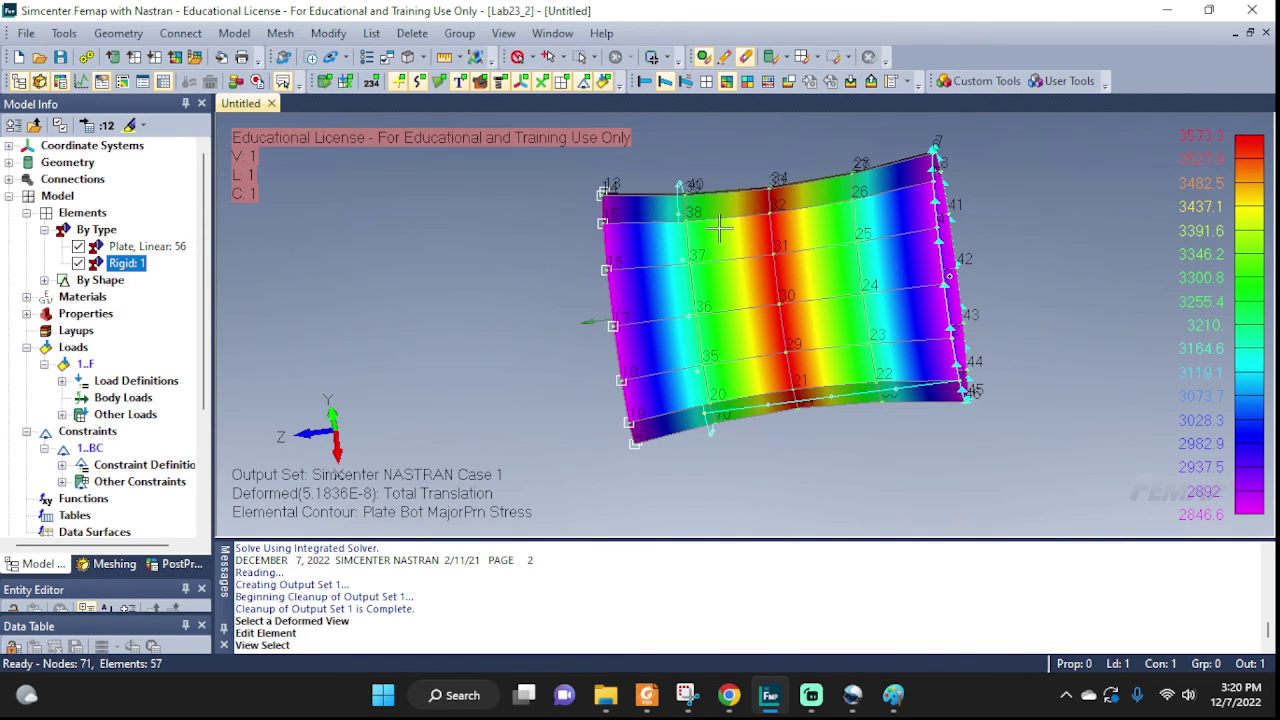
pyautogui.moveTo(720, 228); pyautogui.dragTo(742, 228, button='middle')
pyautogui.click(685, 81)
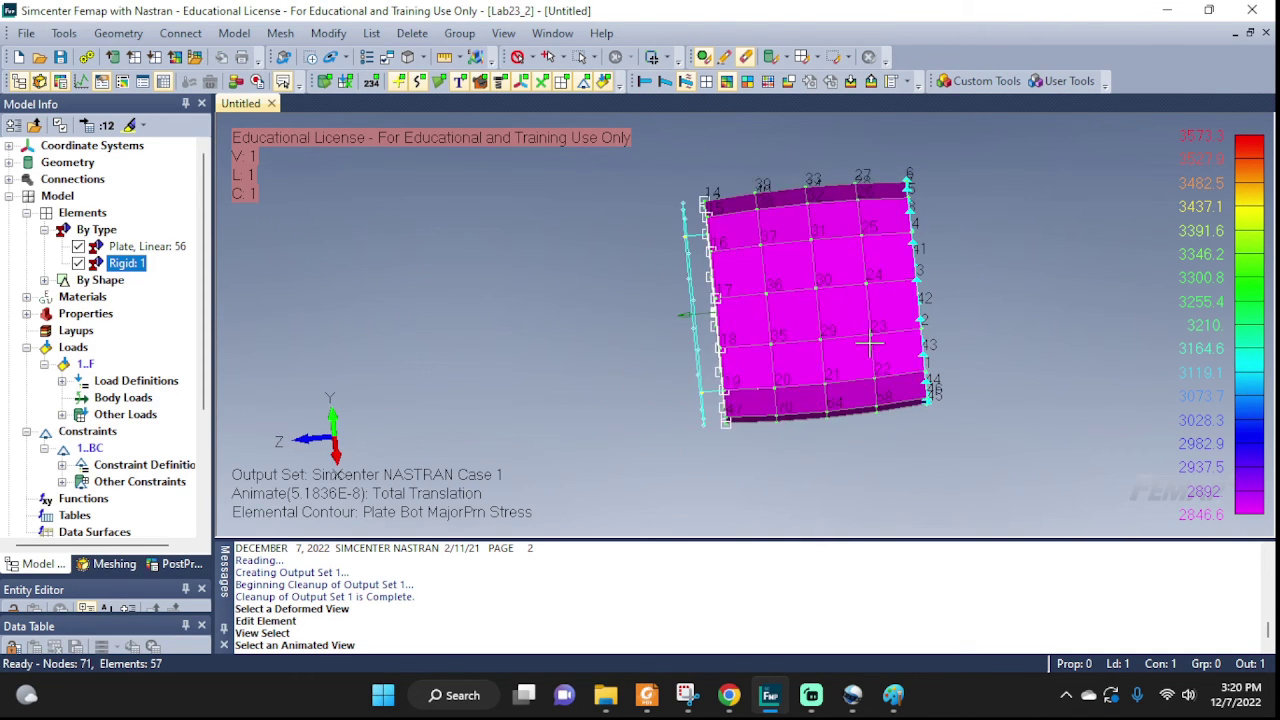